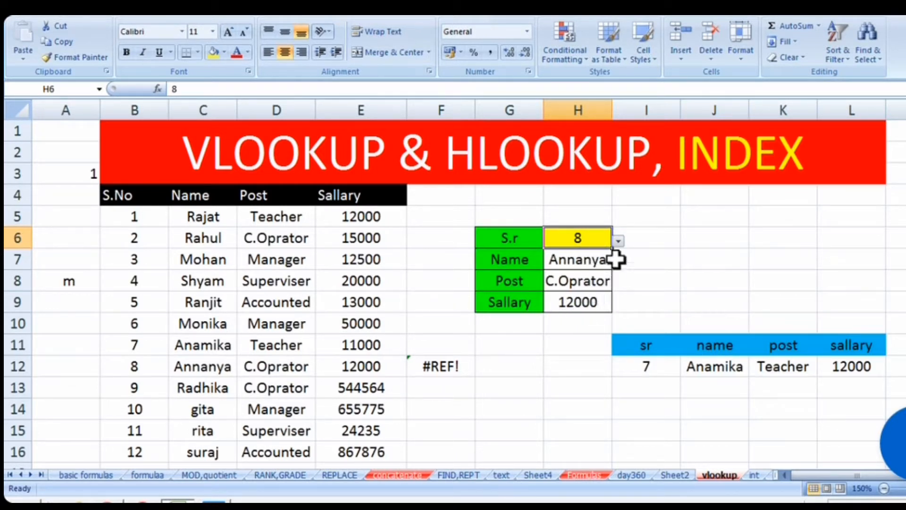
# Pick serial number 9 and, after it, 3 in the yellow S.r cell of the lookup table
pyautogui.click(618, 241)
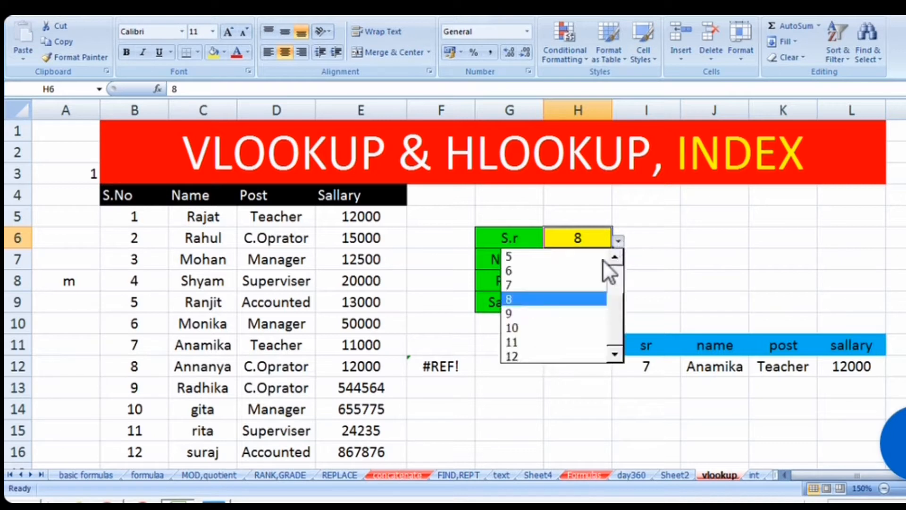
pyautogui.click(565, 308)
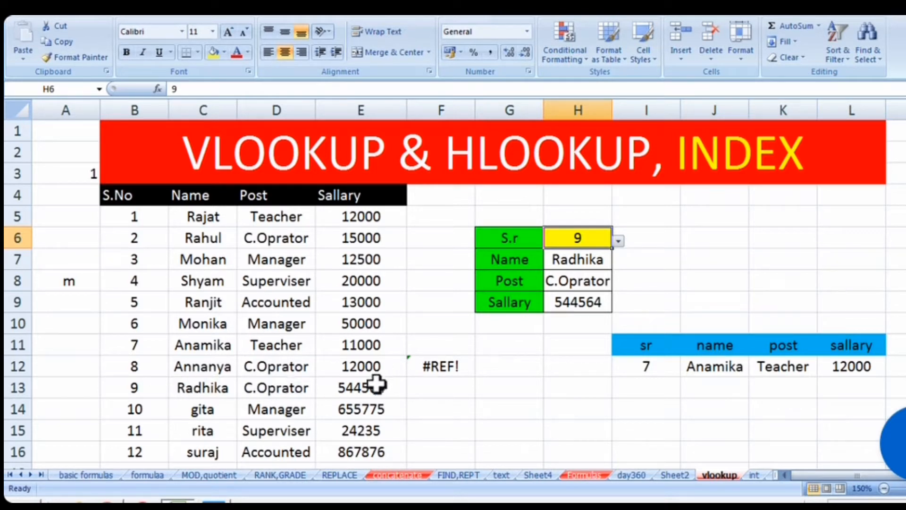
pyautogui.click(619, 242)
pyautogui.scroll(2, 616, 262)
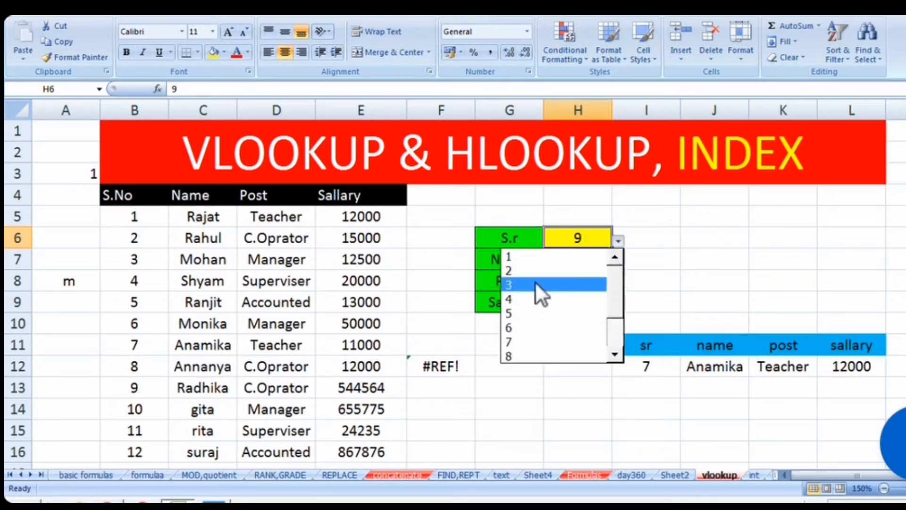
pyautogui.click(534, 283)
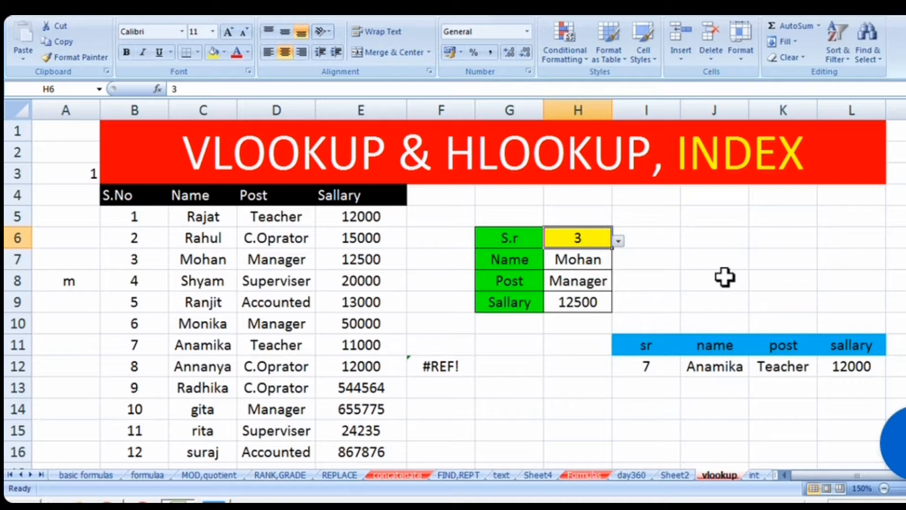
# Clear the broken VLOOKUP formula from cell F12
pyautogui.click(448, 361)
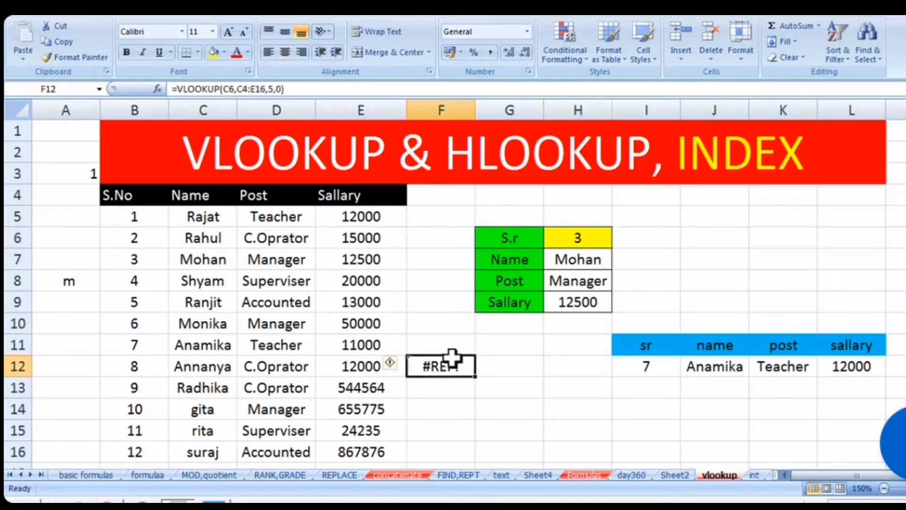
pyautogui.press('Delete')
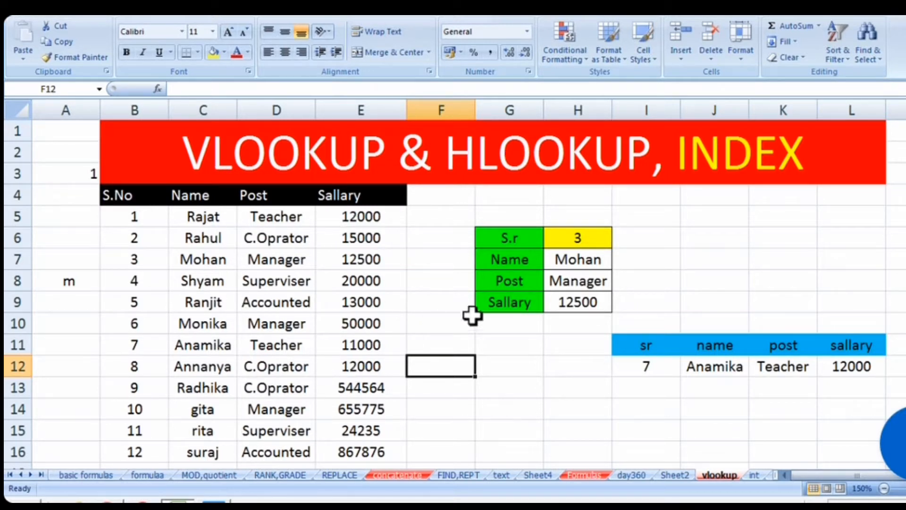
pyautogui.click(509, 360)
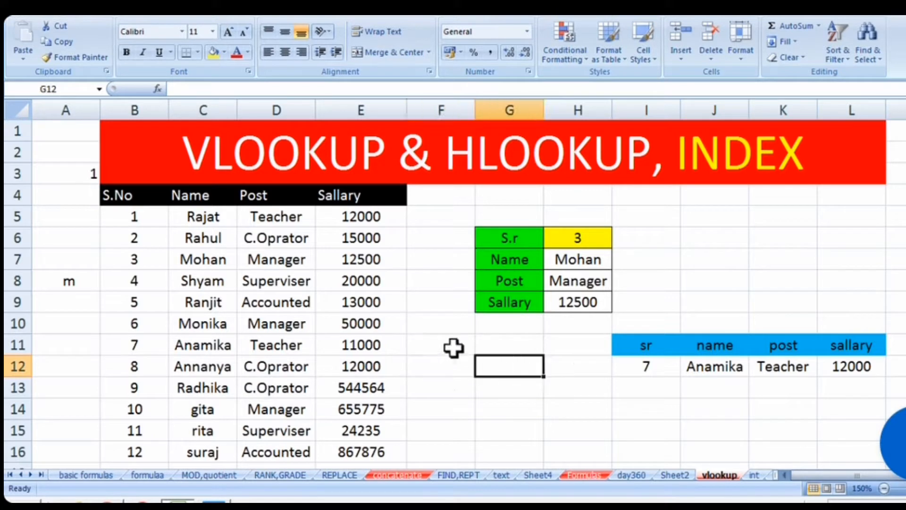
pyautogui.click(453, 348)
# Enter =VLOOKUP(B7,B4:E16,4,0) in cell G12 to look up the salary for the serial number in B7
pyautogui.click(508, 361)
pyautogui.write('=vl')
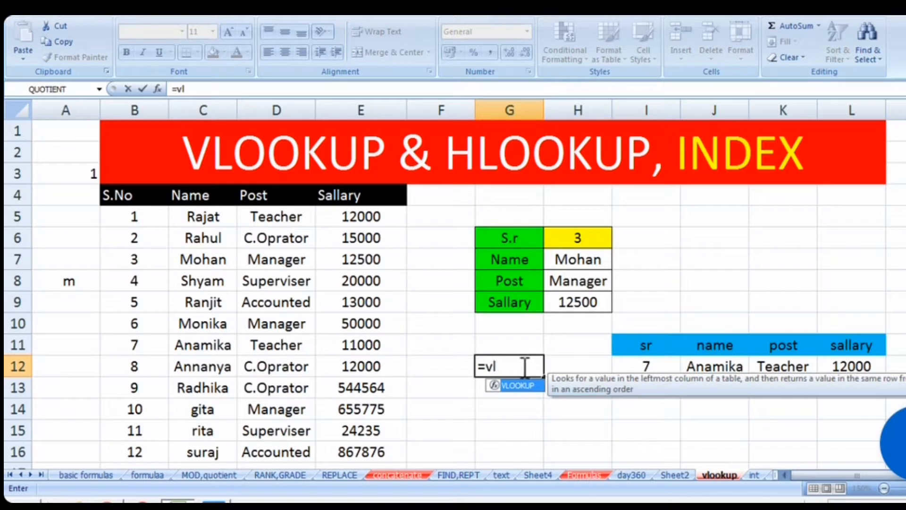
pyautogui.doubleClick(526, 386)
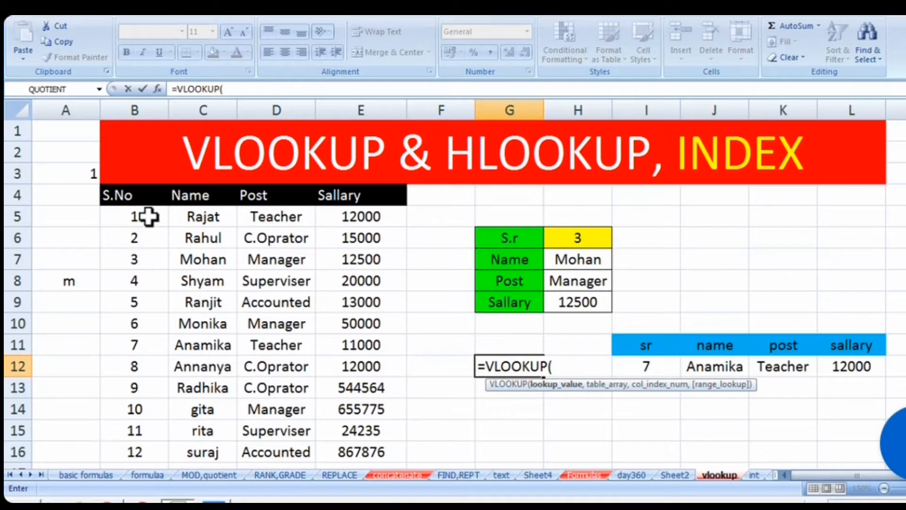
pyautogui.click(135, 257)
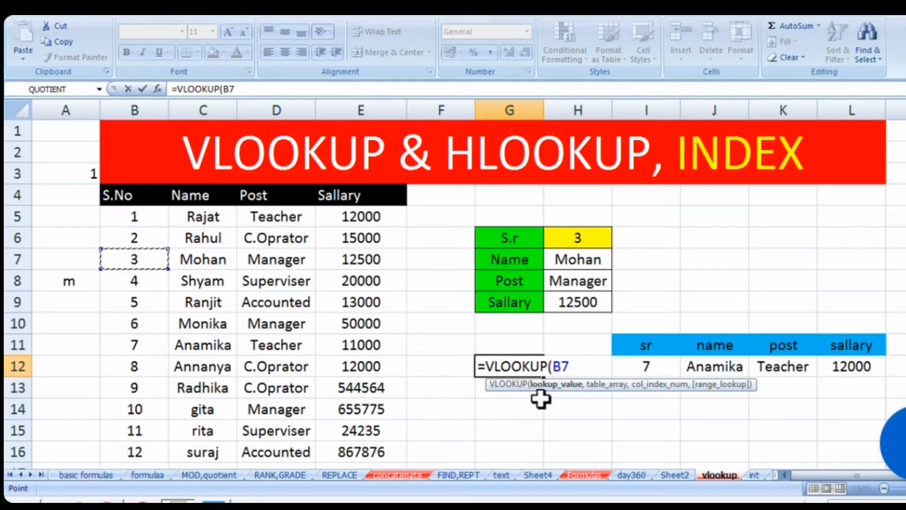
pyautogui.write(',')
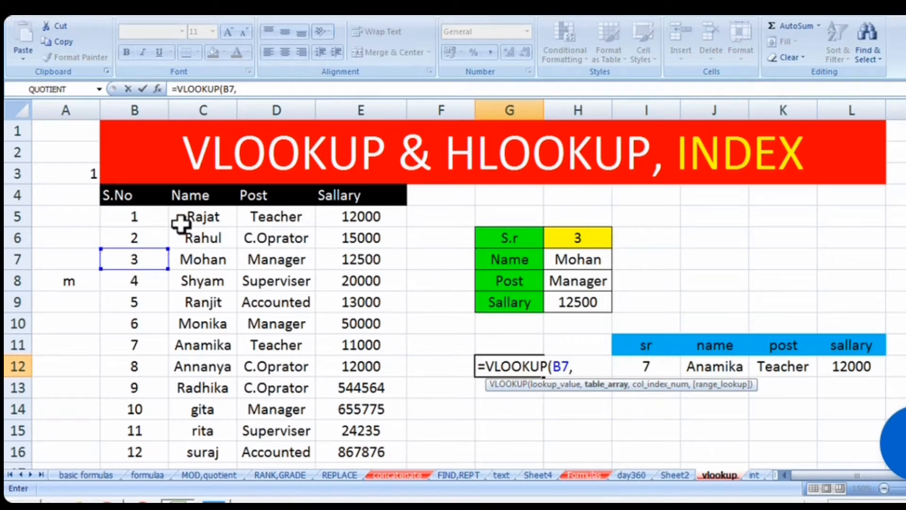
pyautogui.click(137, 195)
pyautogui.moveTo(150, 220); pyautogui.dragTo(319, 451)
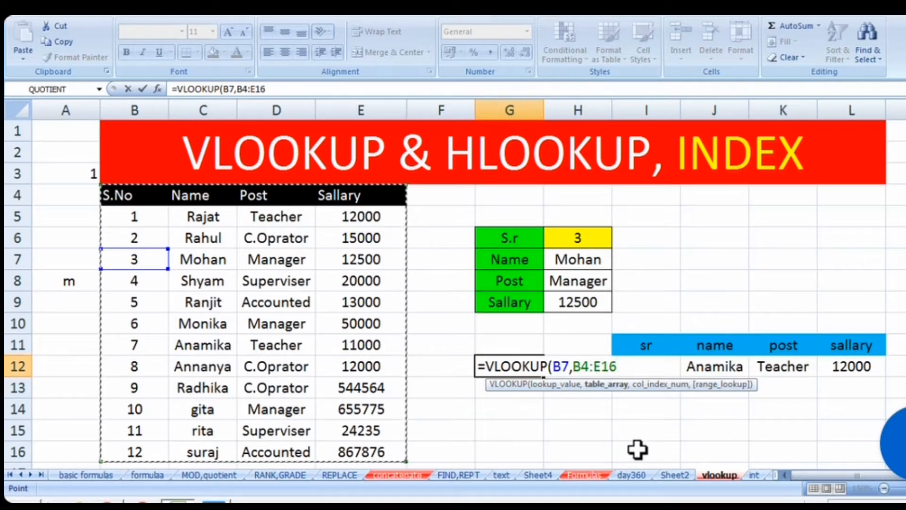
pyautogui.write(',4')
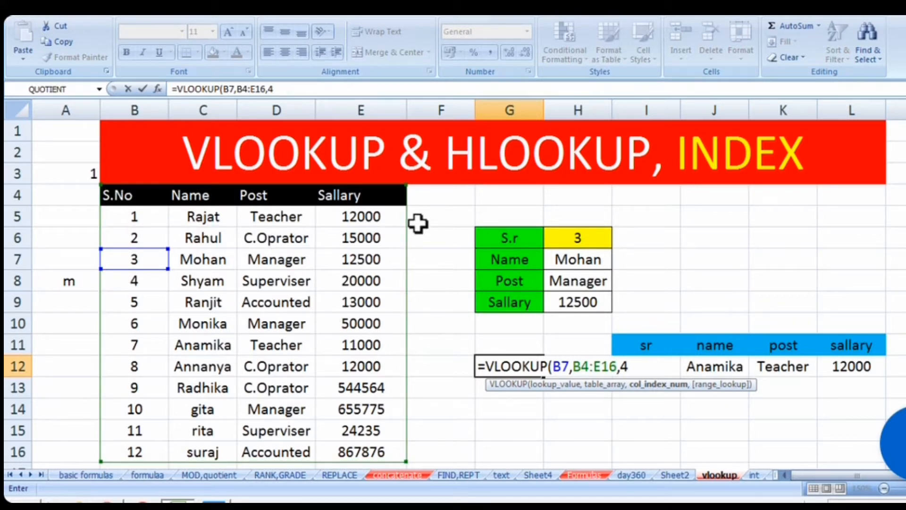
pyautogui.write(',')
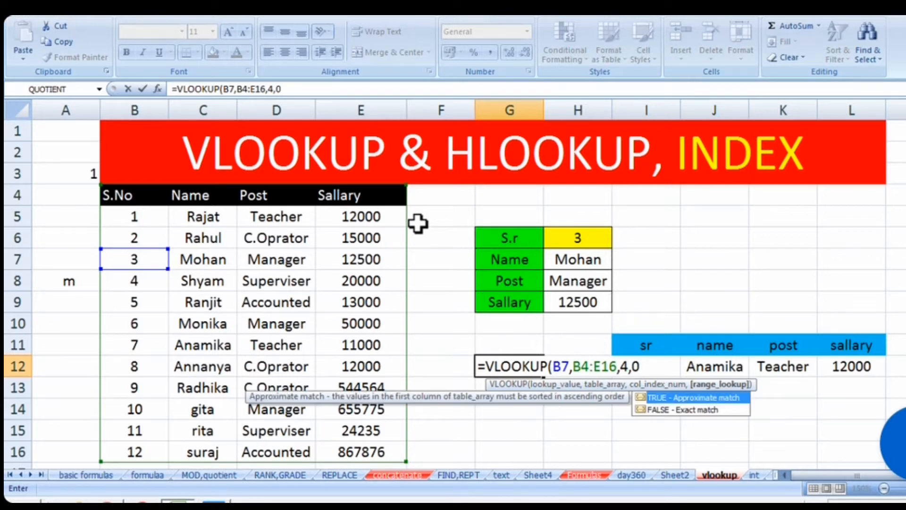
pyautogui.write('0)')
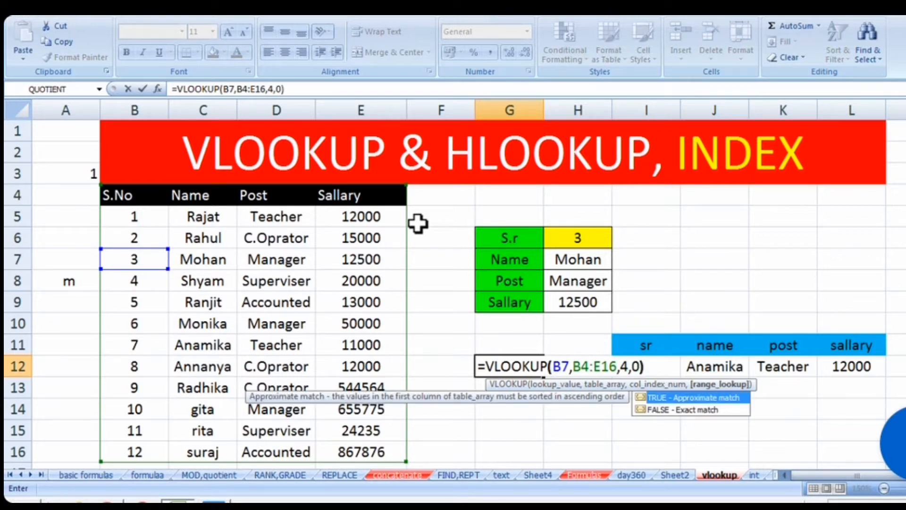
pyautogui.press('Return')
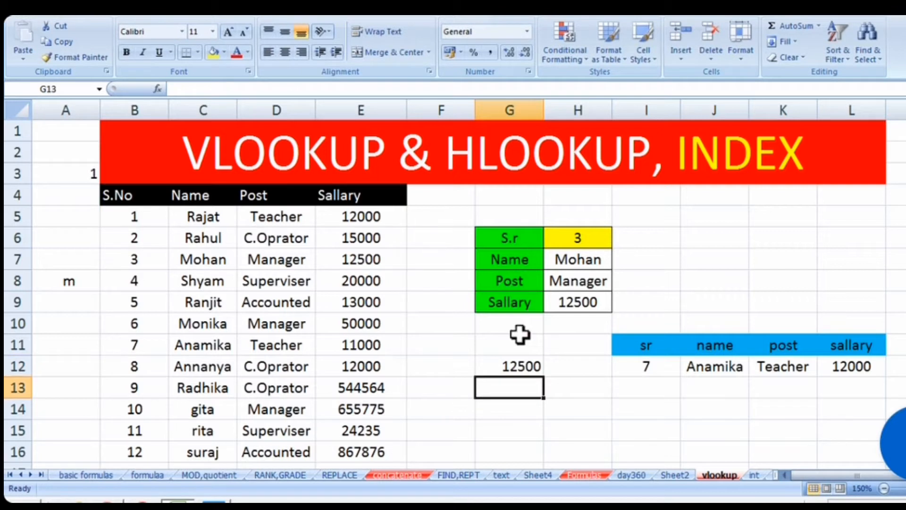
# Review the arguments of the VLOOKUP formula in cell G12 against the cells it references
pyautogui.click(515, 365)
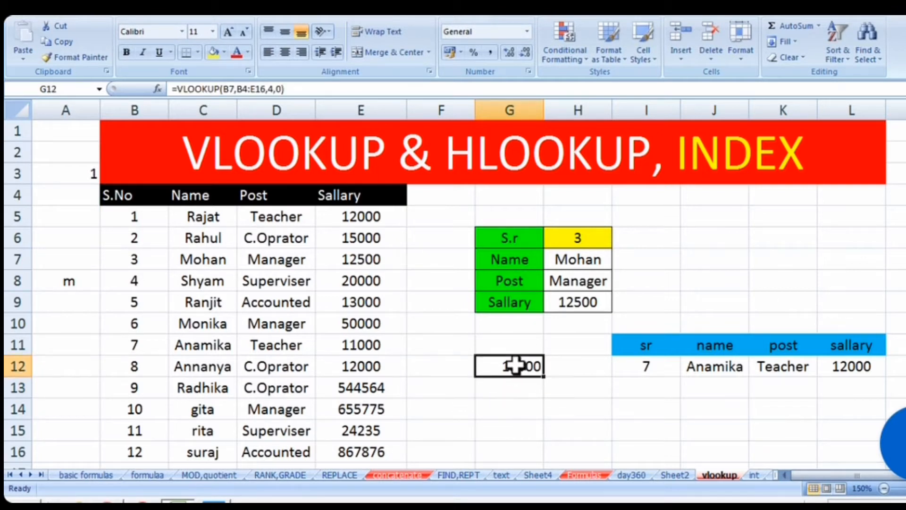
pyautogui.doubleClick(515, 365)
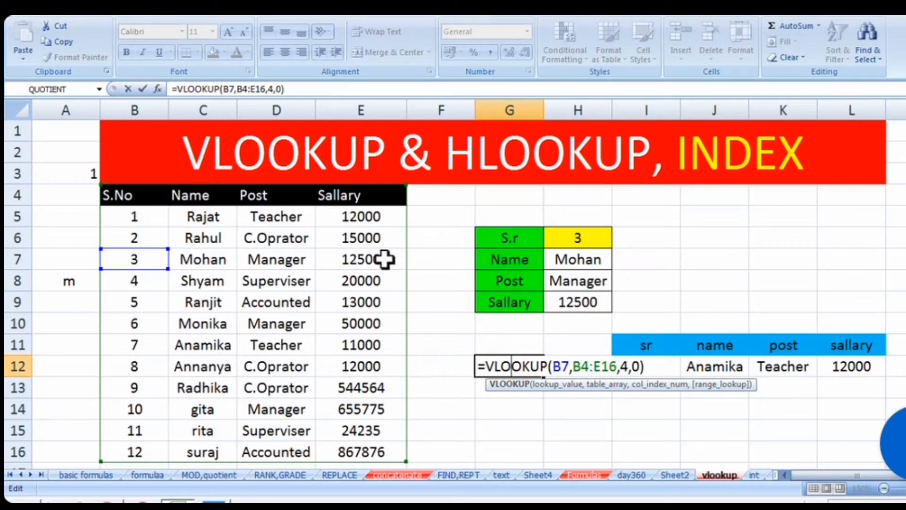
pyautogui.press('Return')
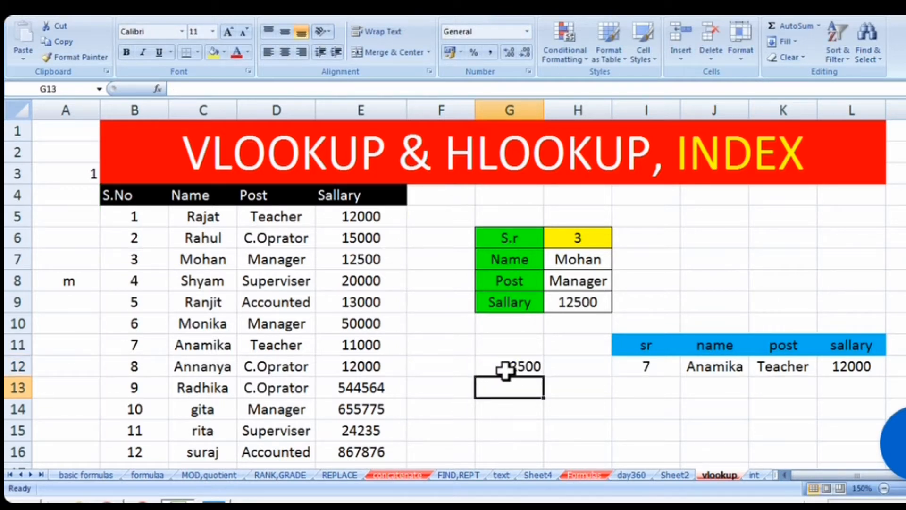
pyautogui.click(524, 368)
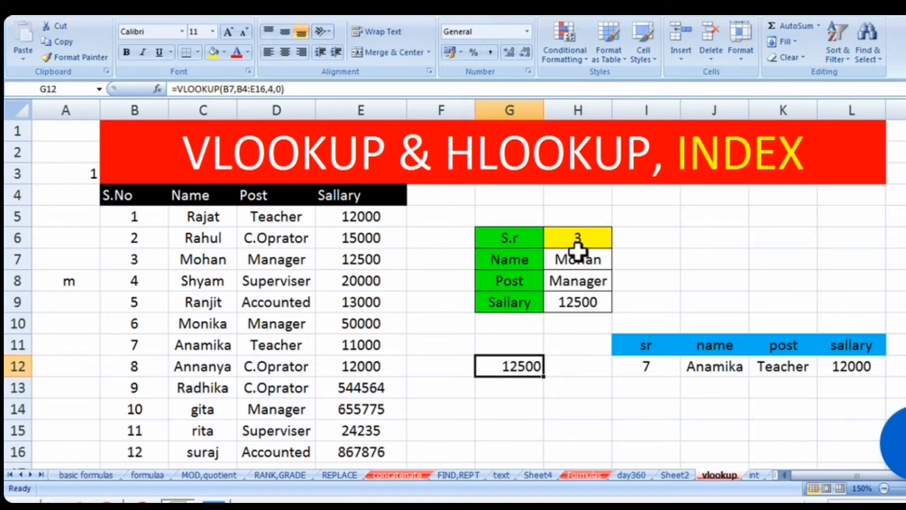
# Clear the Name, Post and Sallary formulas in H7:H9 and the serial number in H6
pyautogui.moveTo(578, 257); pyautogui.dragTo(578, 297)
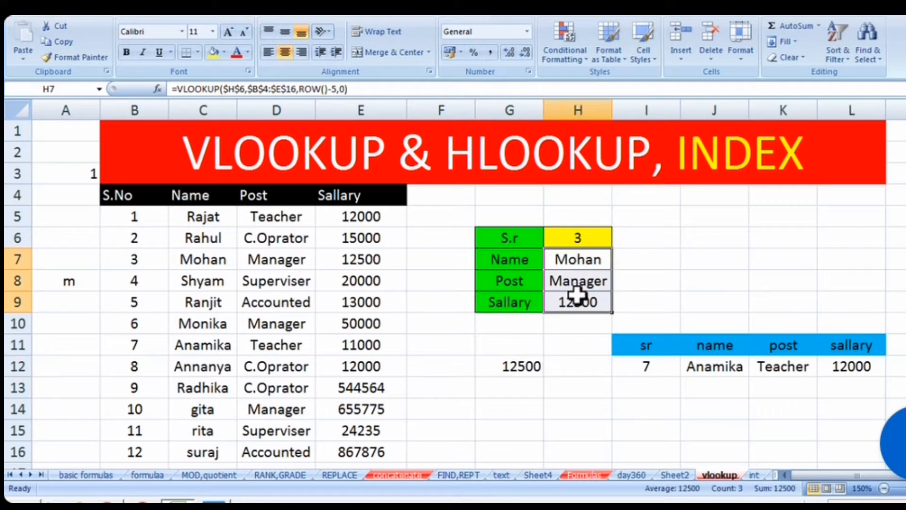
pyautogui.press('Delete')
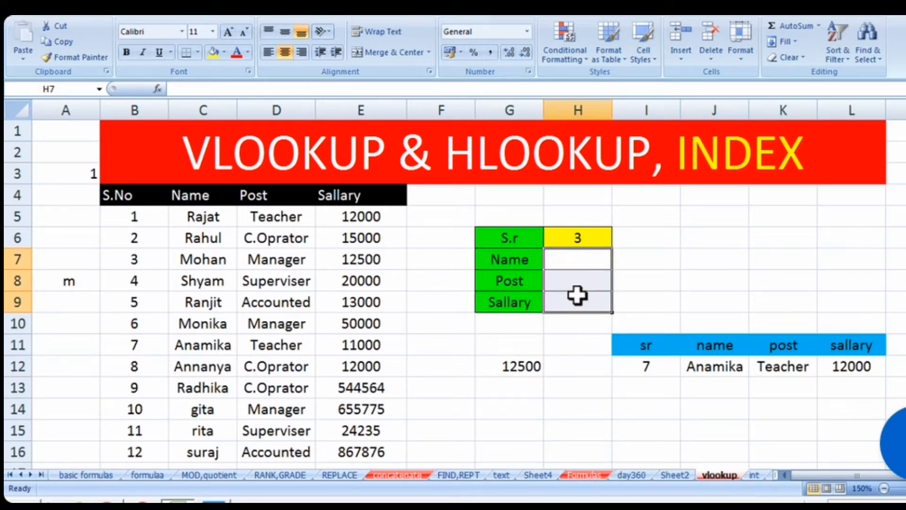
pyautogui.click(514, 366)
pyautogui.doubleClick(514, 367)
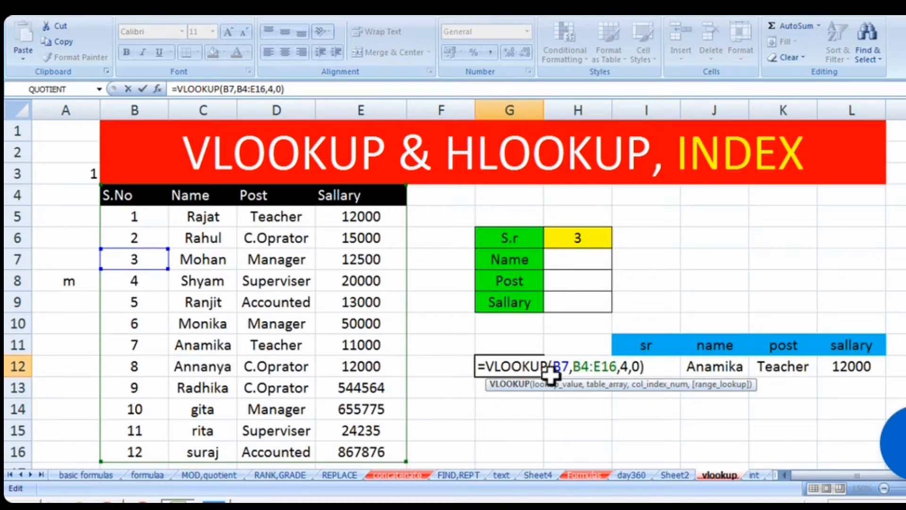
pyautogui.press('Return')
pyautogui.click(522, 364)
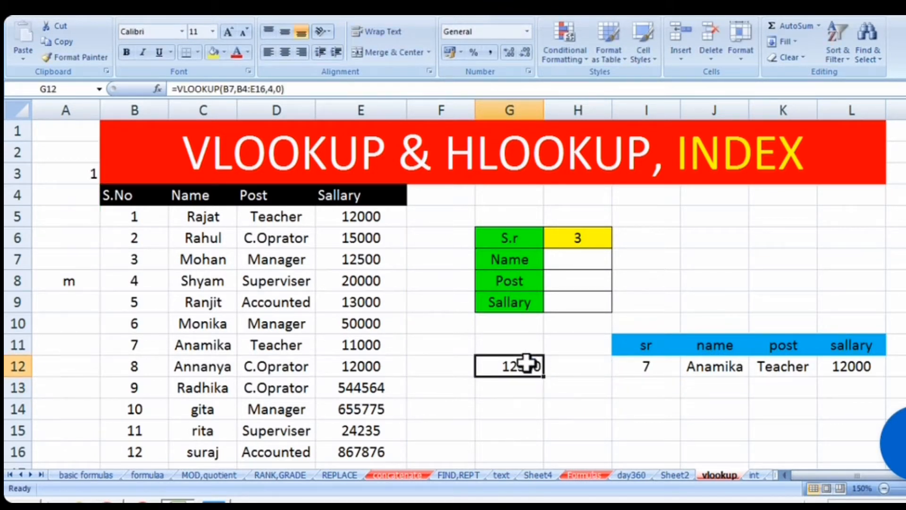
pyautogui.click(586, 237)
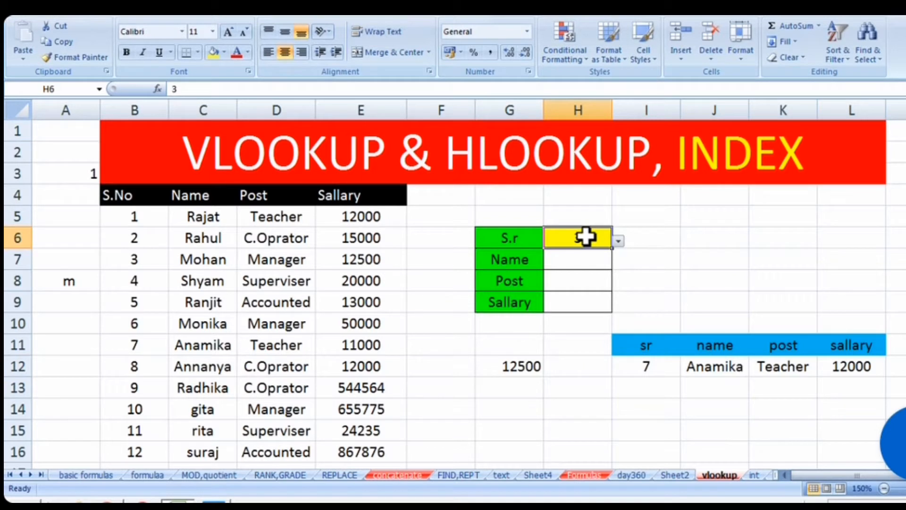
pyautogui.click(580, 262)
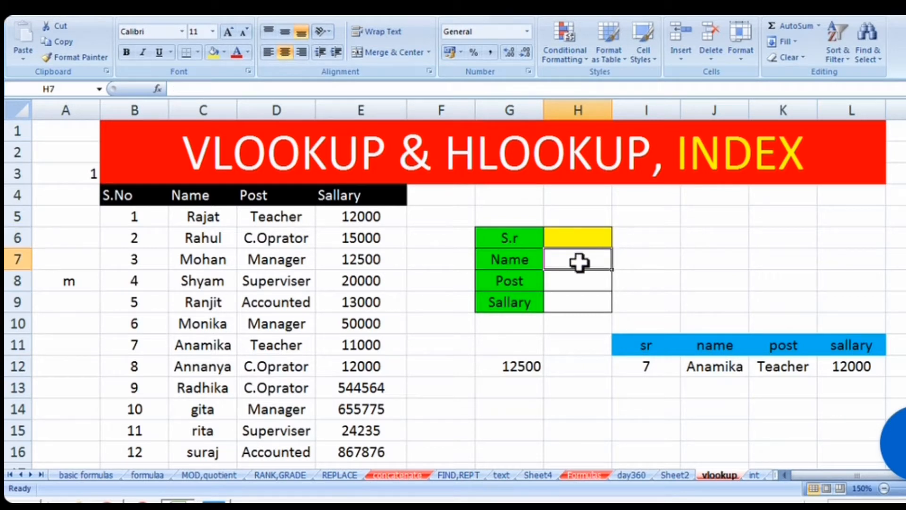
# Enter the formula =1+2 in cell G14 and reopen it to check its contents
pyautogui.click(492, 421)
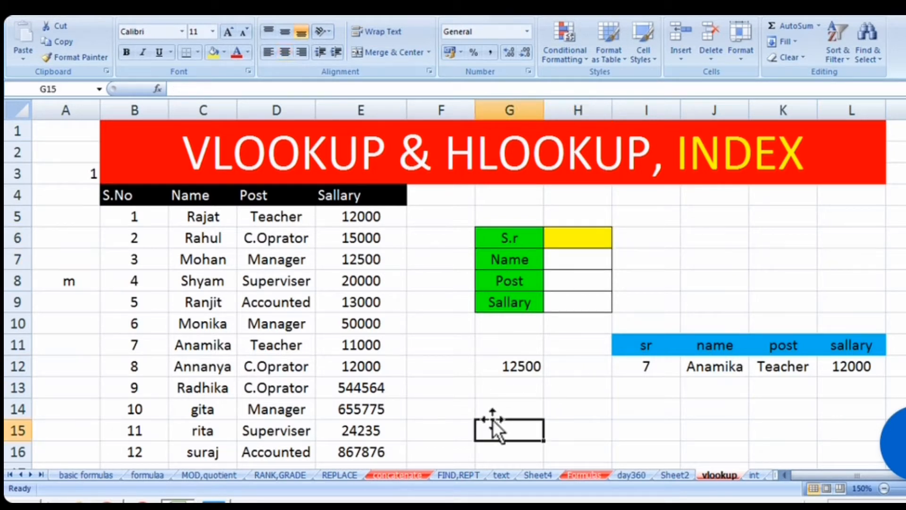
pyautogui.click(519, 411)
pyautogui.write('=')
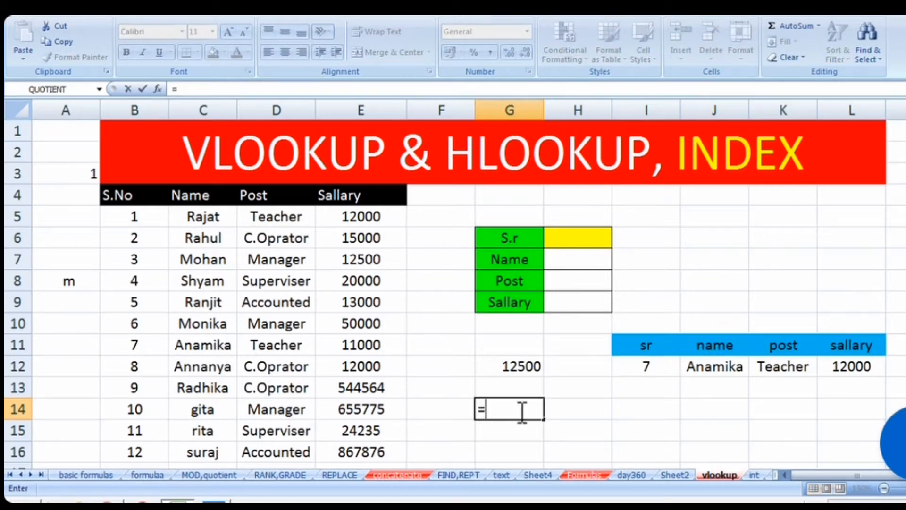
pyautogui.write('1+2')
pyautogui.press('Return')
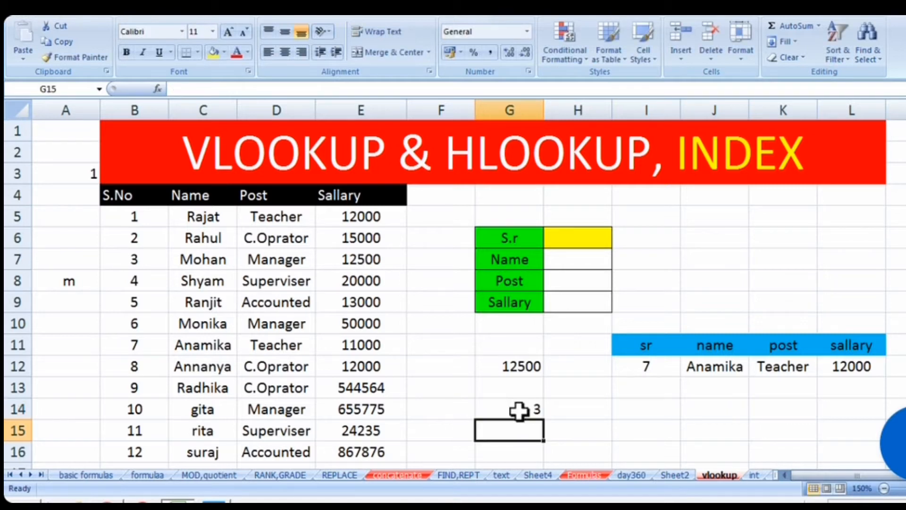
pyautogui.click(519, 411)
pyautogui.doubleClick(519, 411)
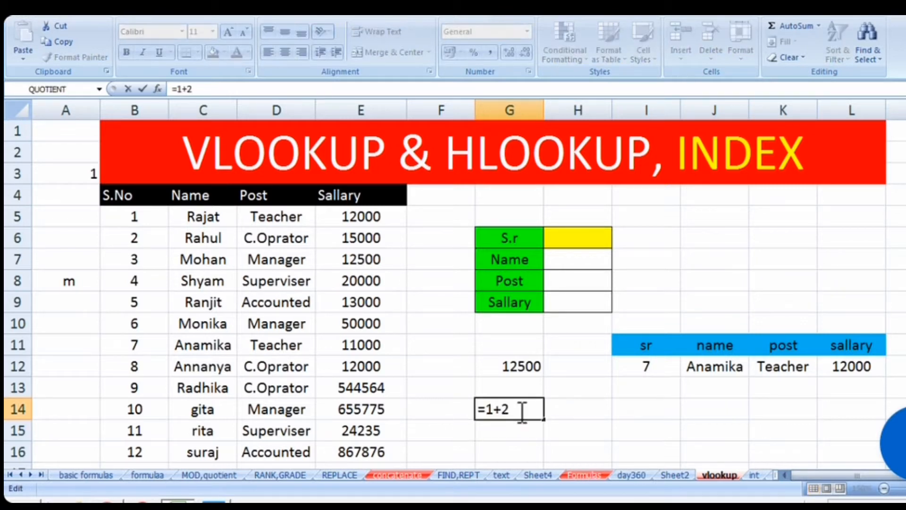
pyautogui.press('Return')
# Enter the formula =F15+G15 in cell H15 to add two cells by reference
pyautogui.click(576, 428)
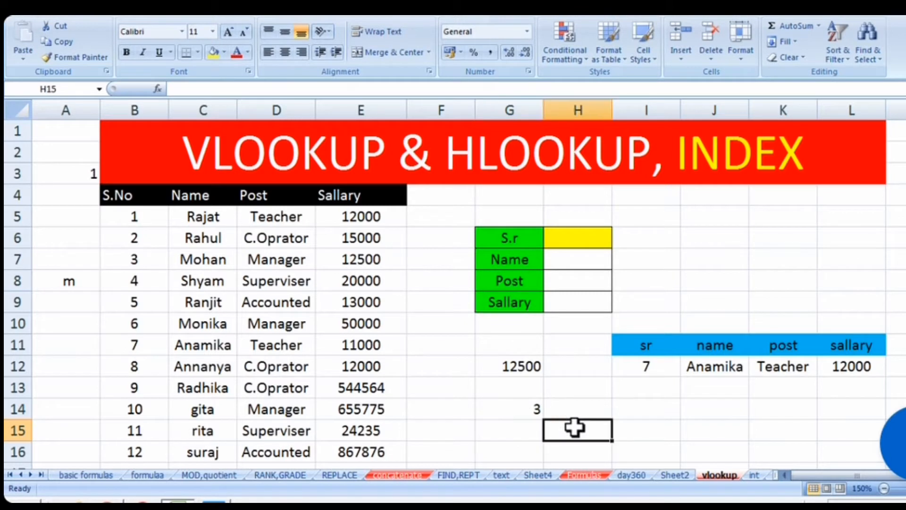
pyautogui.write('=')
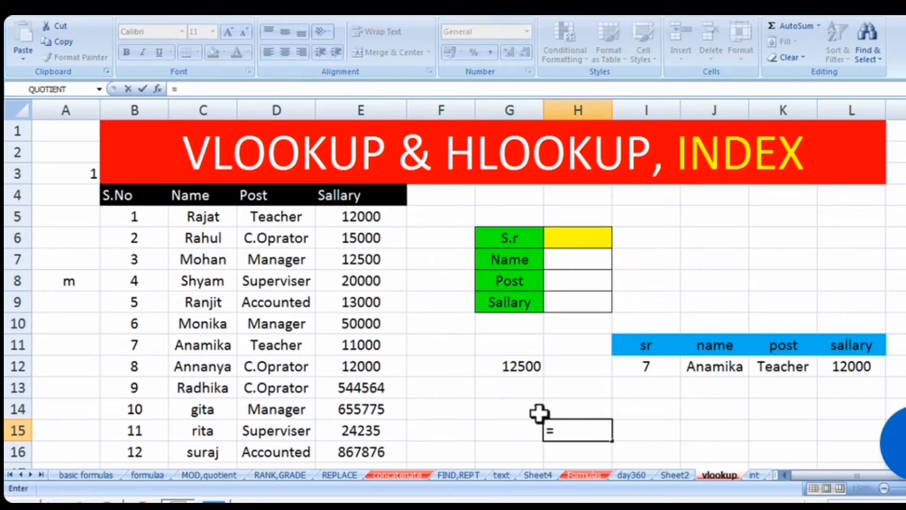
pyautogui.click(442, 426)
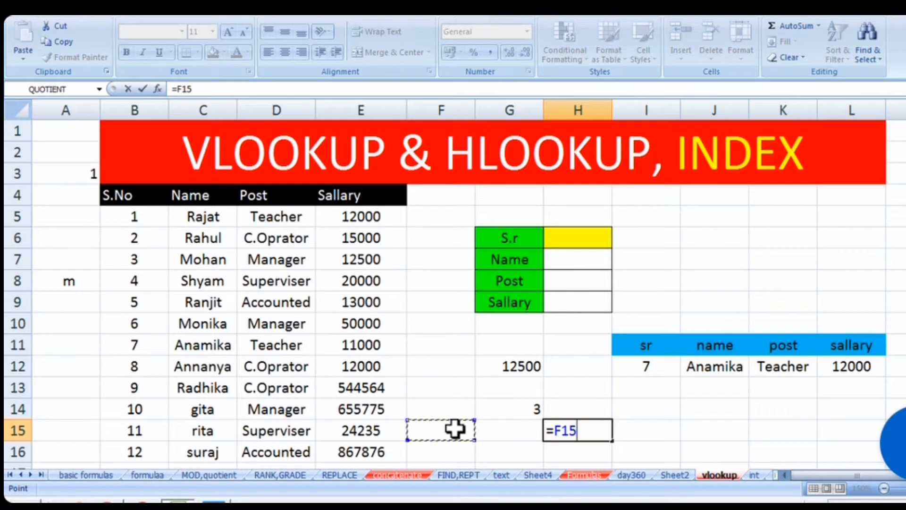
pyautogui.write('+')
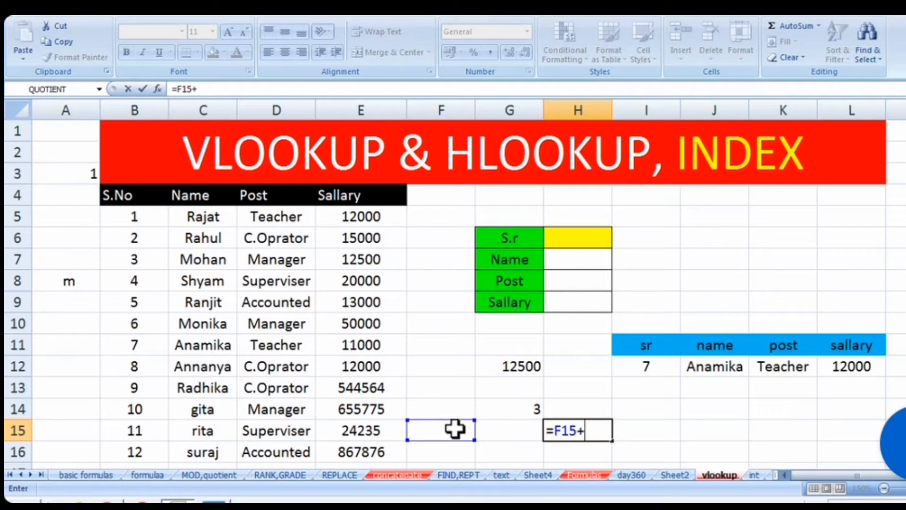
pyautogui.click(493, 436)
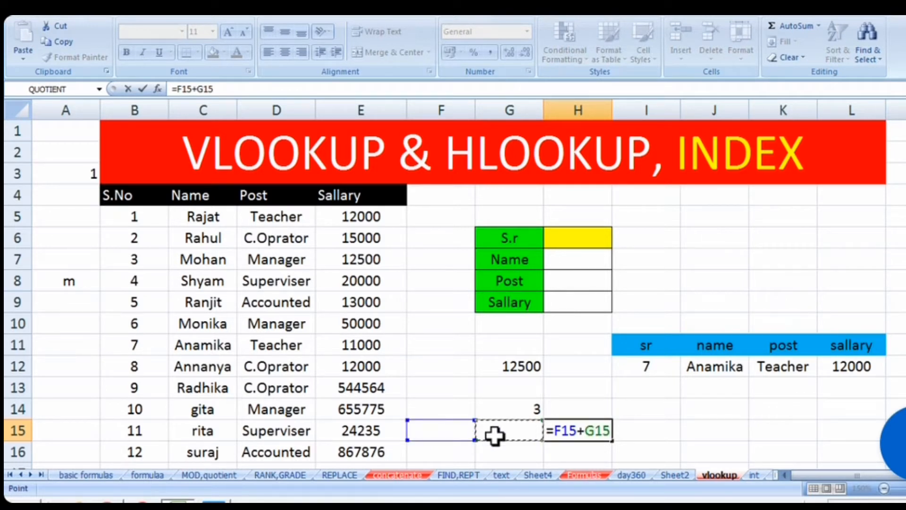
pyautogui.press('Return')
pyautogui.click(591, 431)
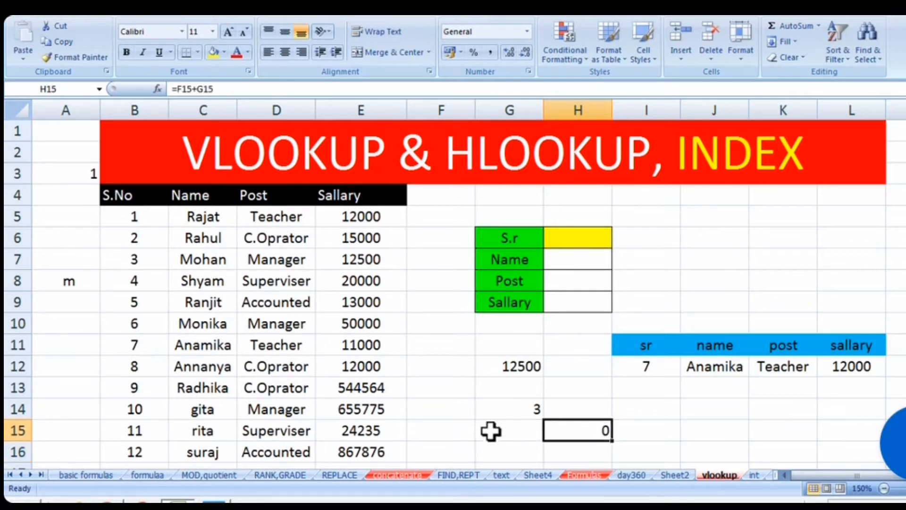
# Enter 1 in cell F15 and 2 in cell G15 as inputs for the sum in H15
pyautogui.click(447, 431)
pyautogui.write('1')
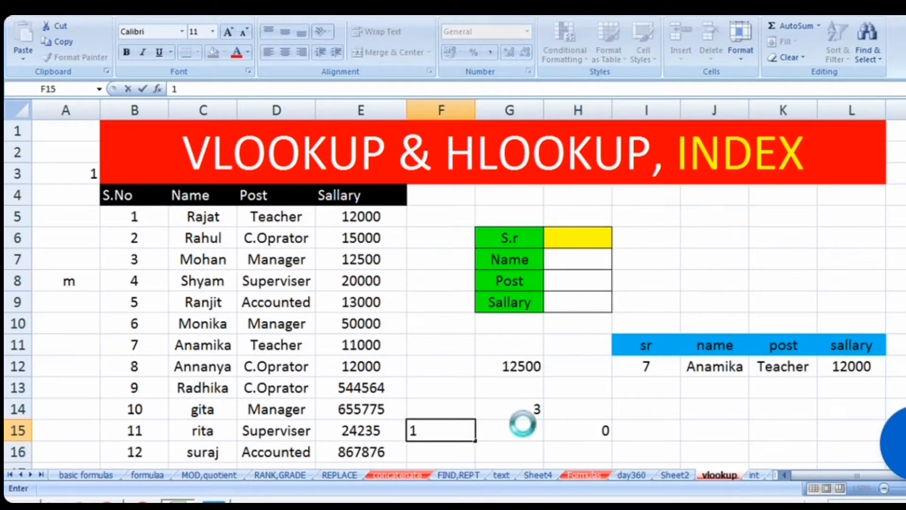
pyautogui.click(523, 424)
pyautogui.write('2')
pyautogui.click(643, 429)
pyautogui.click(591, 429)
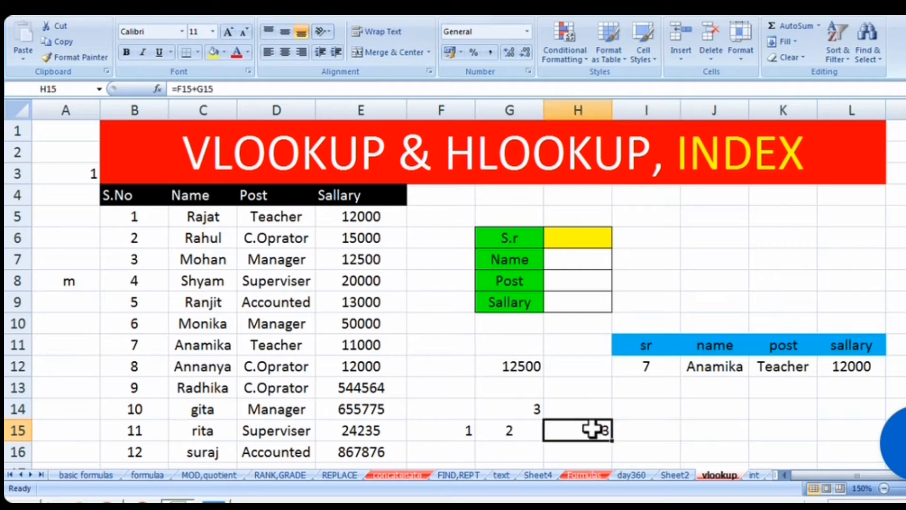
# Compare the fixed-value formula in G14 with the cell-reference formula in H15 and its source cells F15 and G15
pyautogui.moveTo(461, 425); pyautogui.dragTo(501, 431)
pyautogui.click(502, 431)
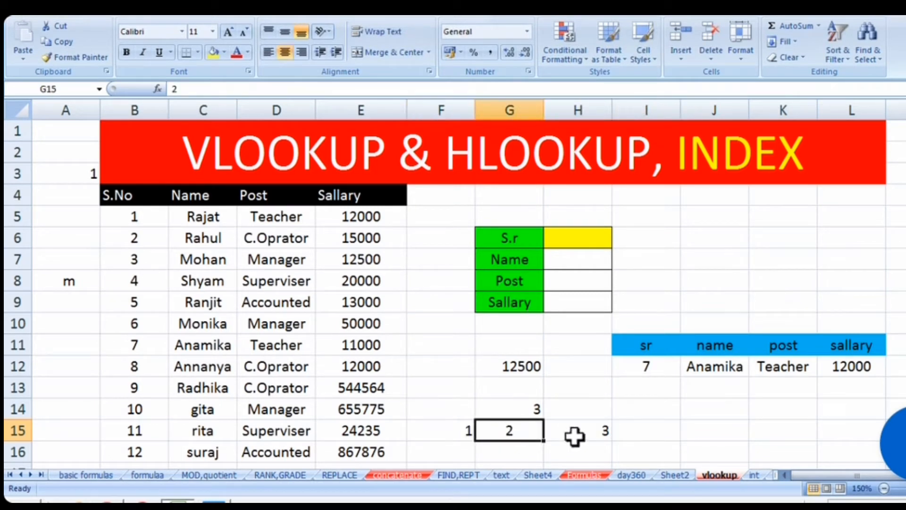
pyautogui.doubleClick(524, 406)
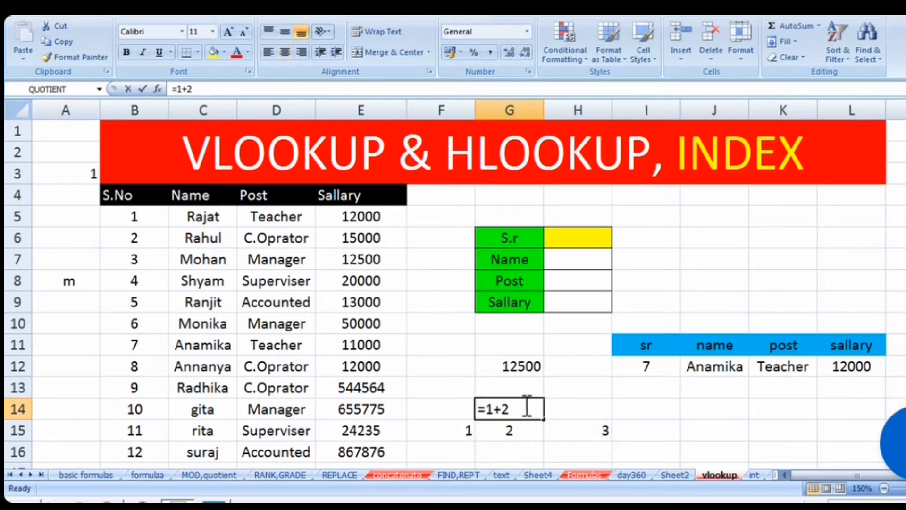
pyautogui.press('Return')
pyautogui.click(572, 431)
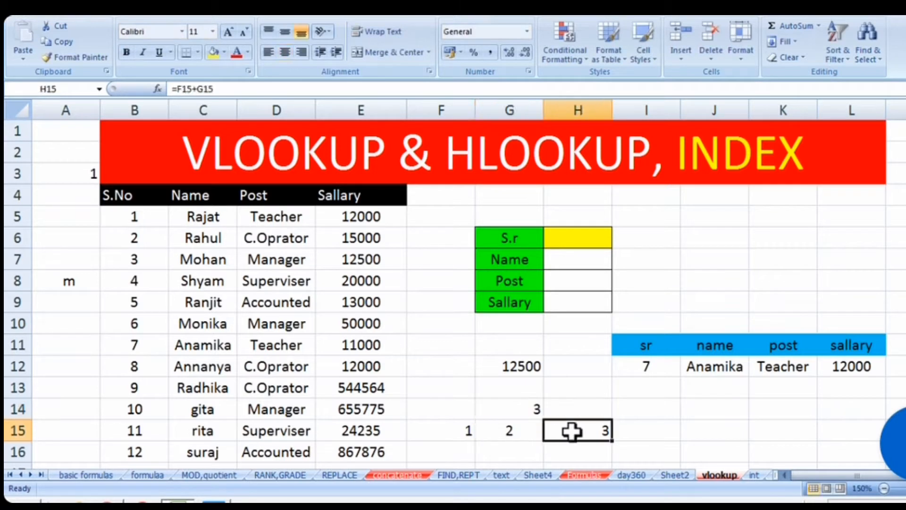
pyautogui.click(519, 429)
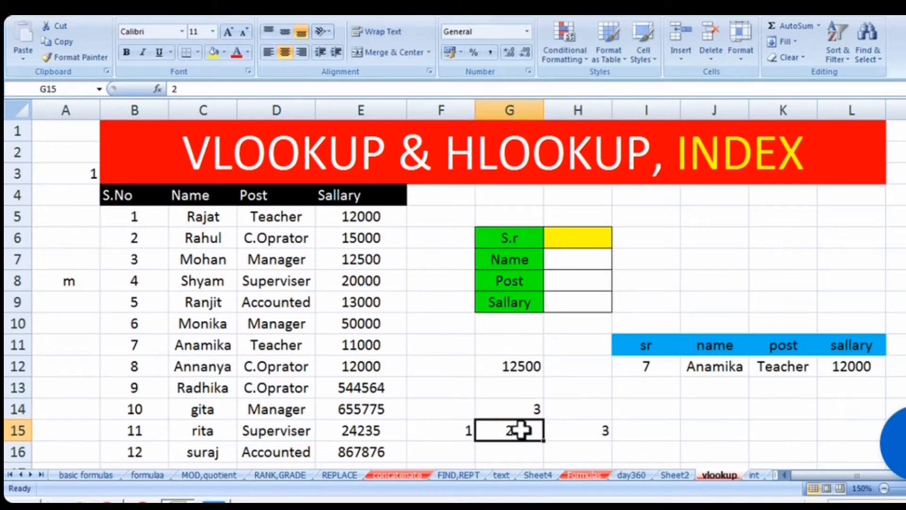
pyautogui.click(534, 406)
pyautogui.click(590, 431)
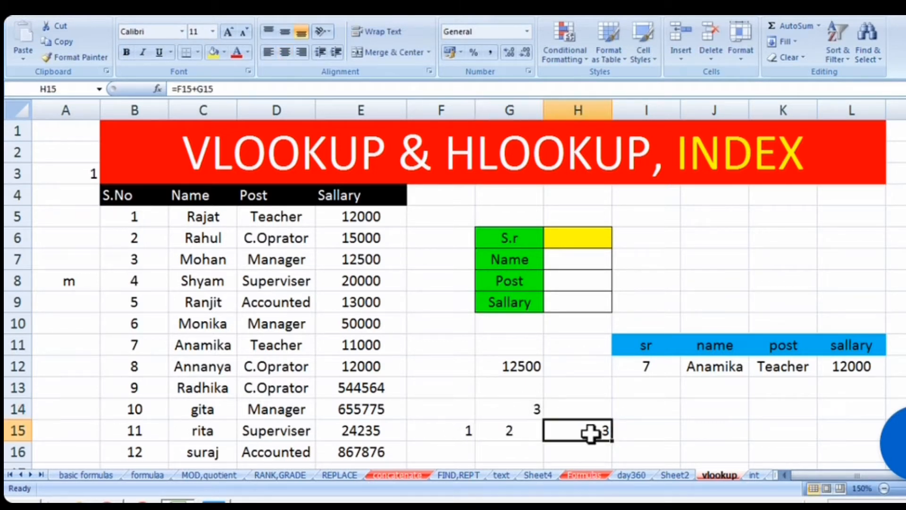
pyautogui.click(458, 428)
pyautogui.write('1')
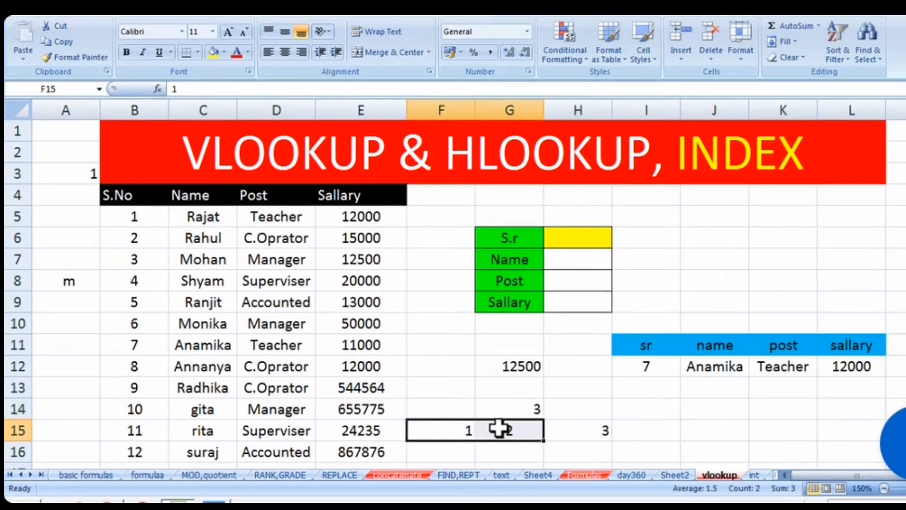
pyautogui.click(506, 429)
pyautogui.click(588, 429)
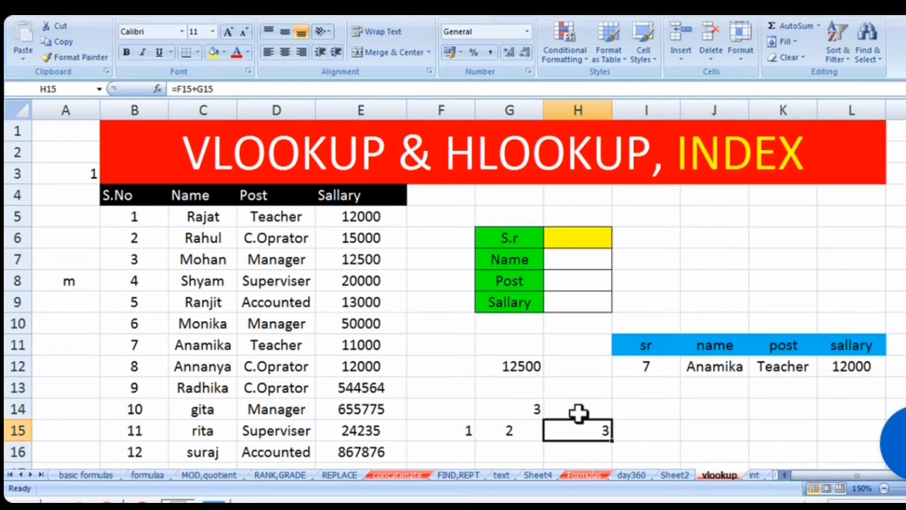
# Enter the formula =F15+G15 in cell F12 to add the same two cells from another location
pyautogui.click(422, 359)
pyautogui.write('=')
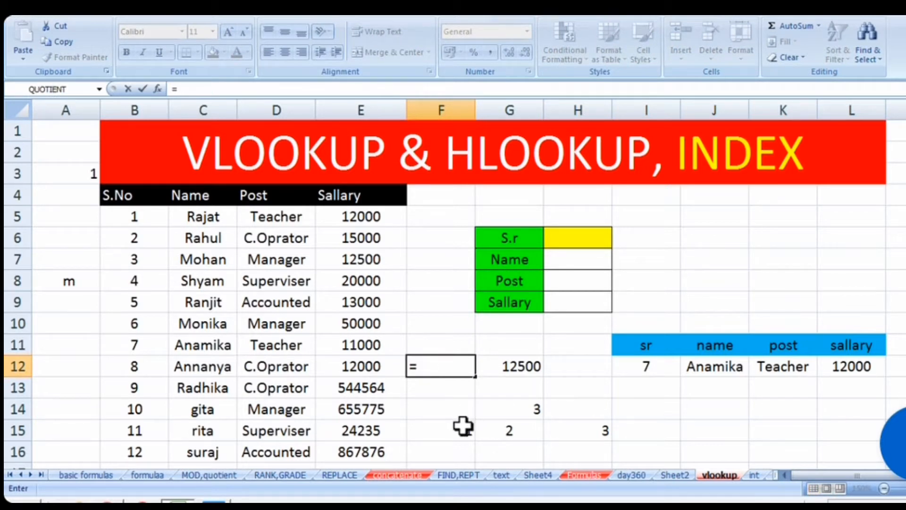
pyautogui.click(463, 427)
pyautogui.write('+')
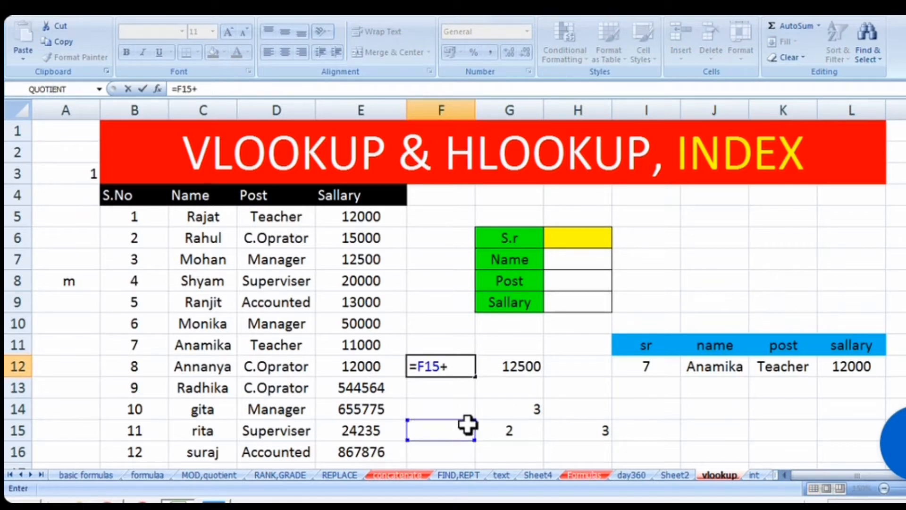
pyautogui.click(508, 430)
pyautogui.press('Return')
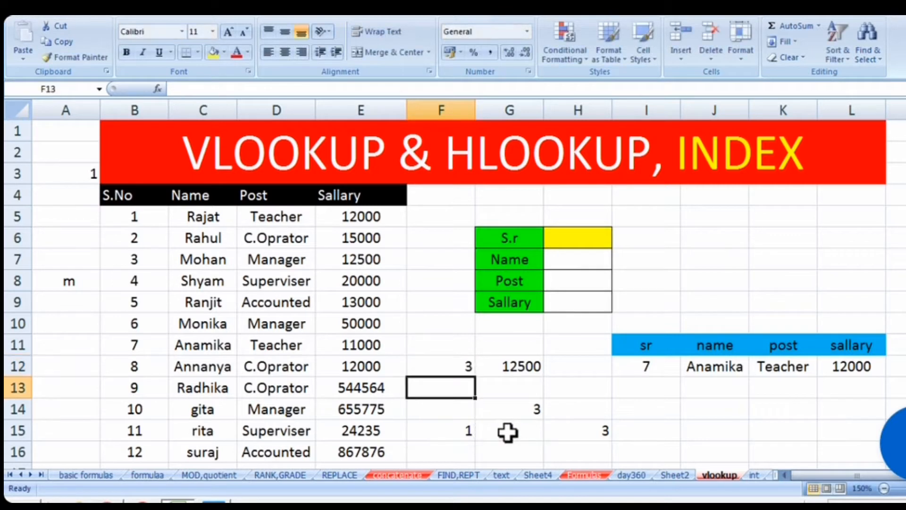
# Clear the practice values and formulas from the range F11:H15
pyautogui.moveTo(429, 302); pyautogui.dragTo(428, 325)
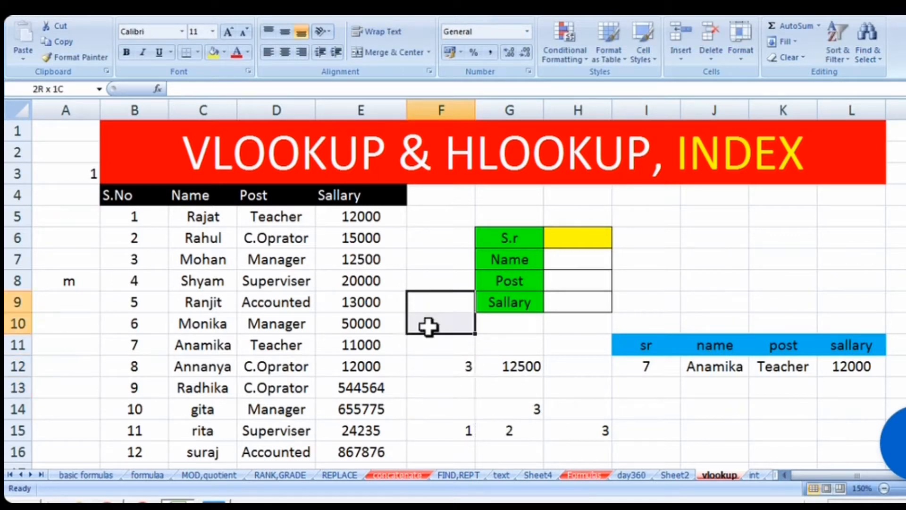
pyautogui.click(461, 361)
pyautogui.click(582, 267)
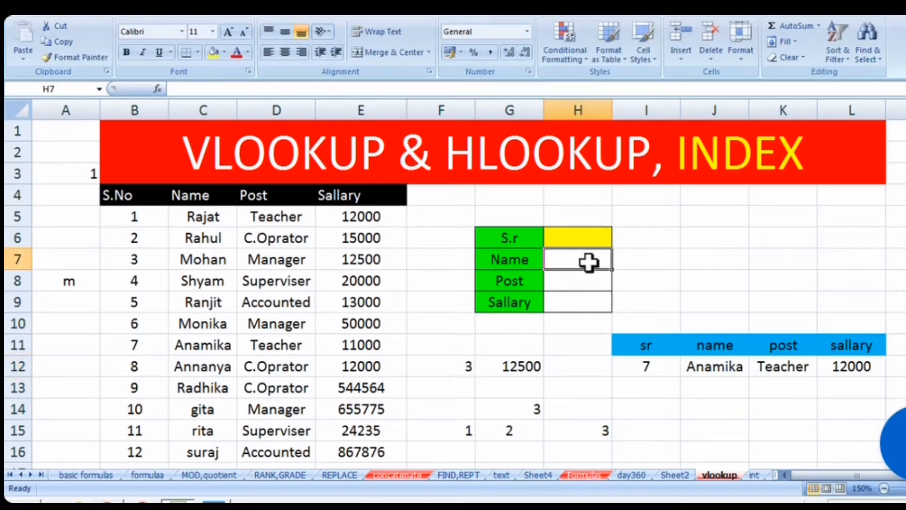
pyautogui.moveTo(466, 352); pyautogui.dragTo(588, 436)
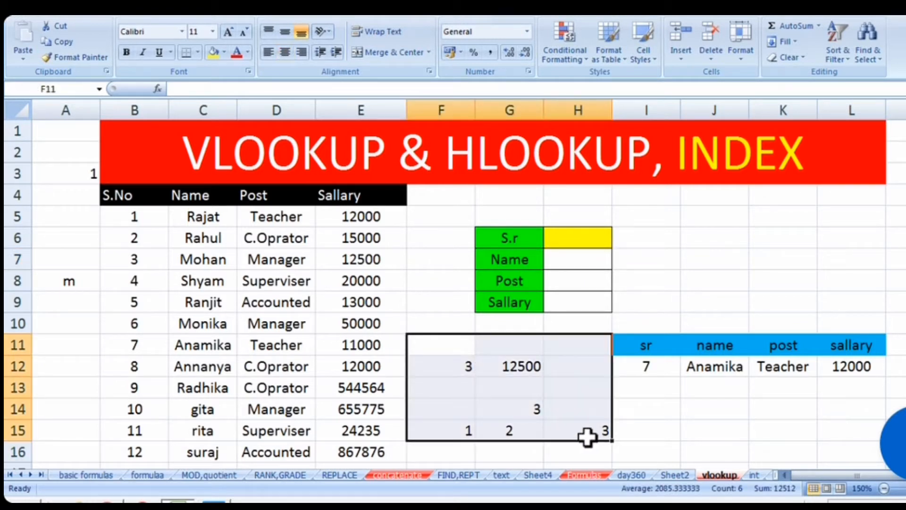
pyautogui.press('Delete')
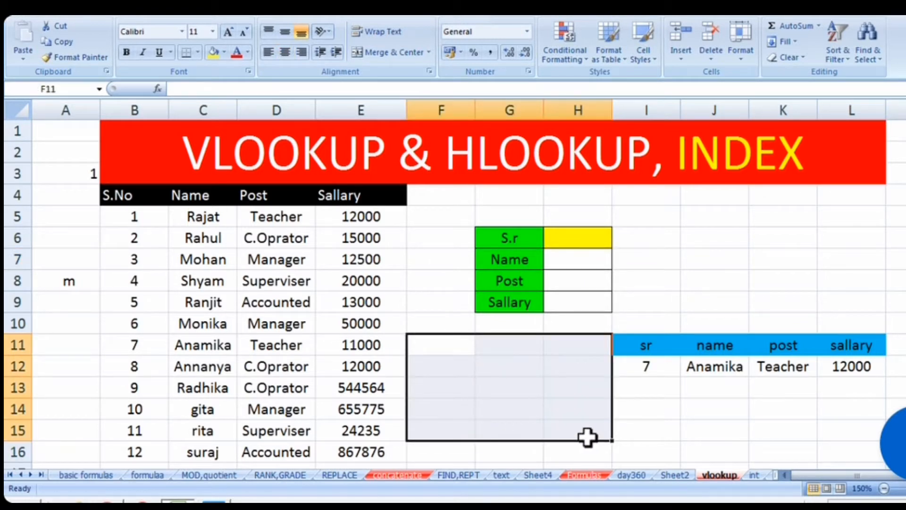
# Enter =VLOOKUP(H6,B4:E16,2,0) in cell H7 to look up the name for the serial number in H6
pyautogui.click(585, 255)
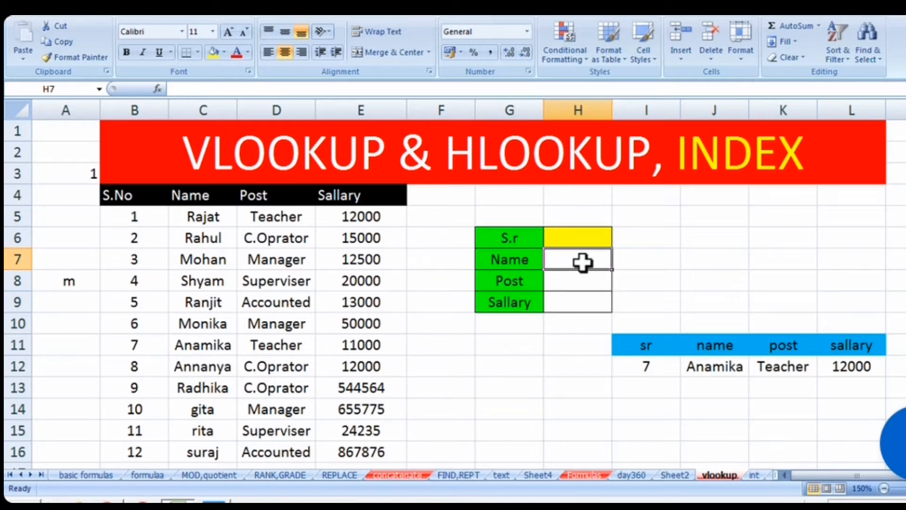
pyautogui.write('=')
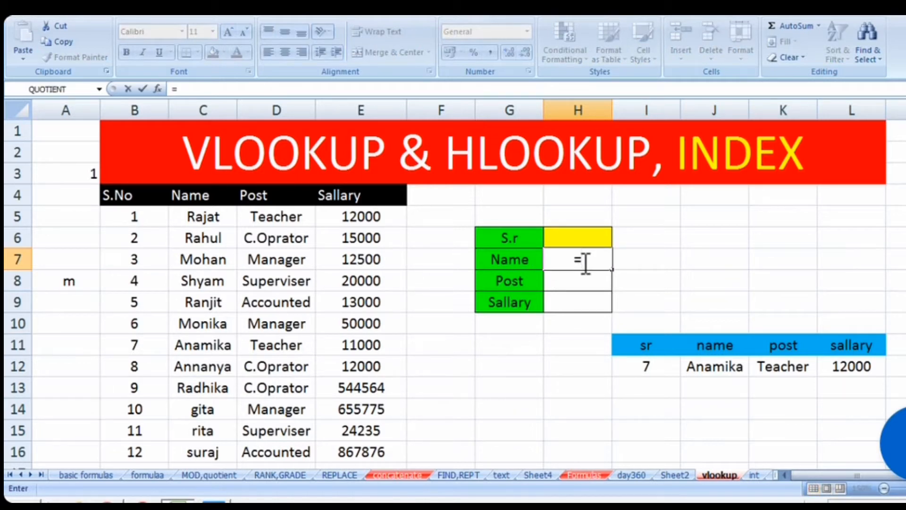
pyautogui.write('vl')
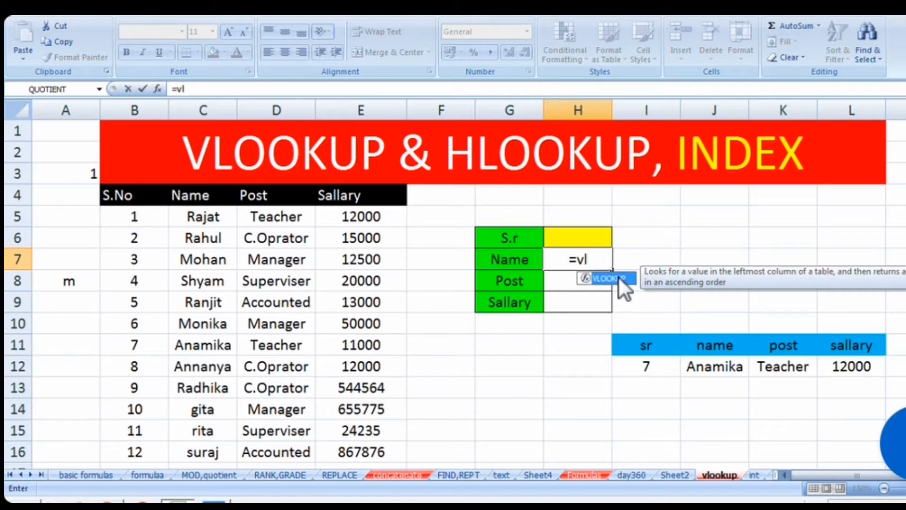
pyautogui.doubleClick(618, 277)
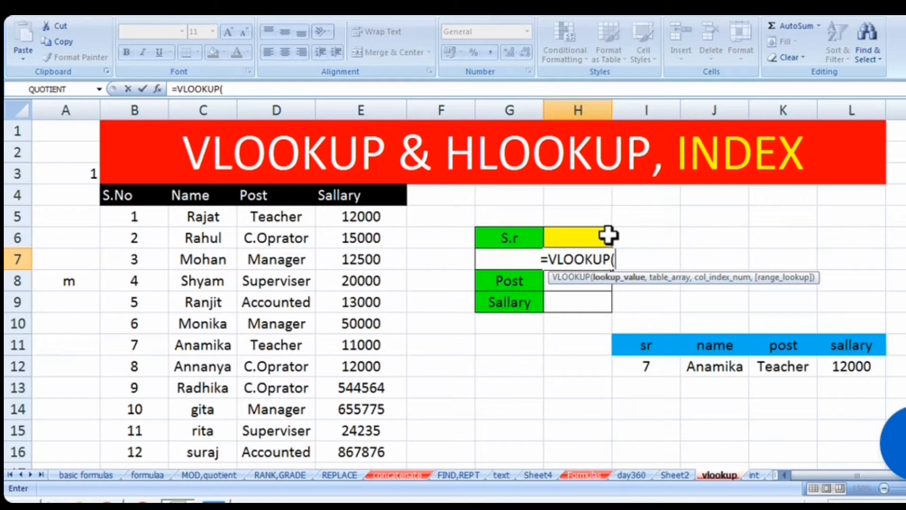
pyautogui.click(578, 239)
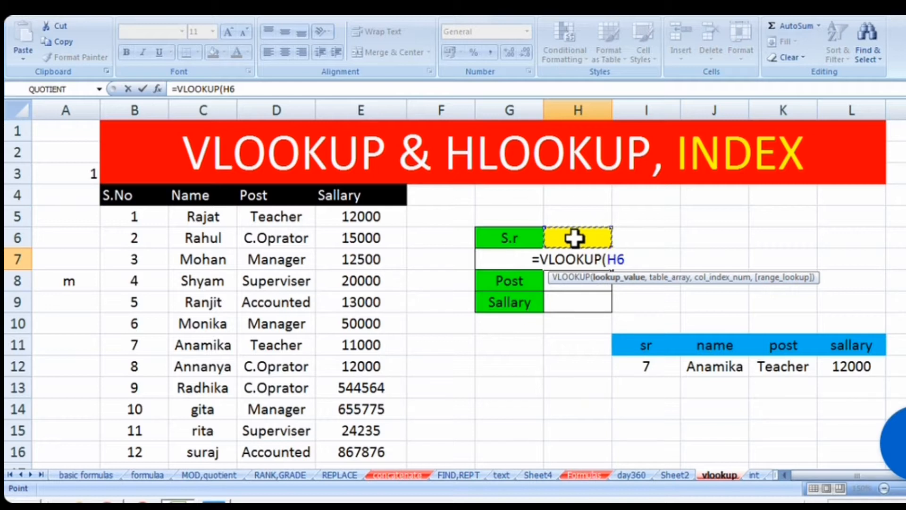
pyautogui.write(',')
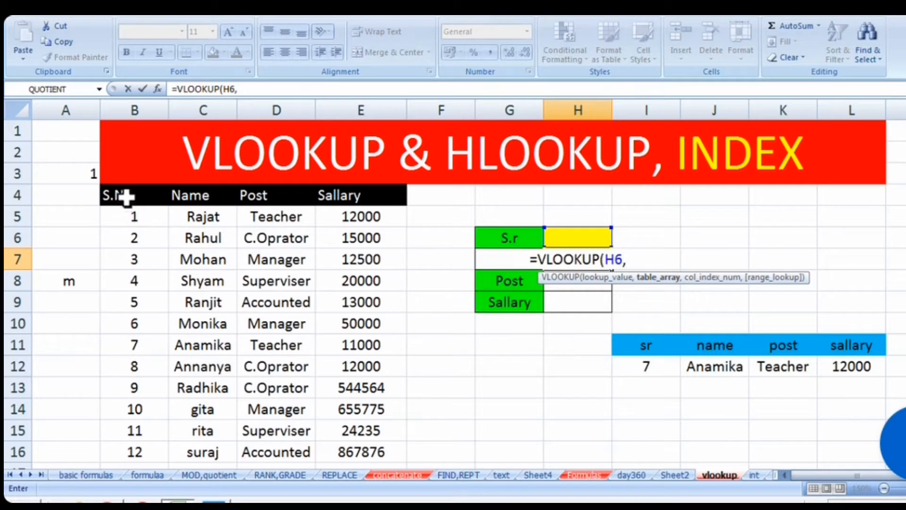
pyautogui.moveTo(126, 197); pyautogui.dragTo(357, 452)
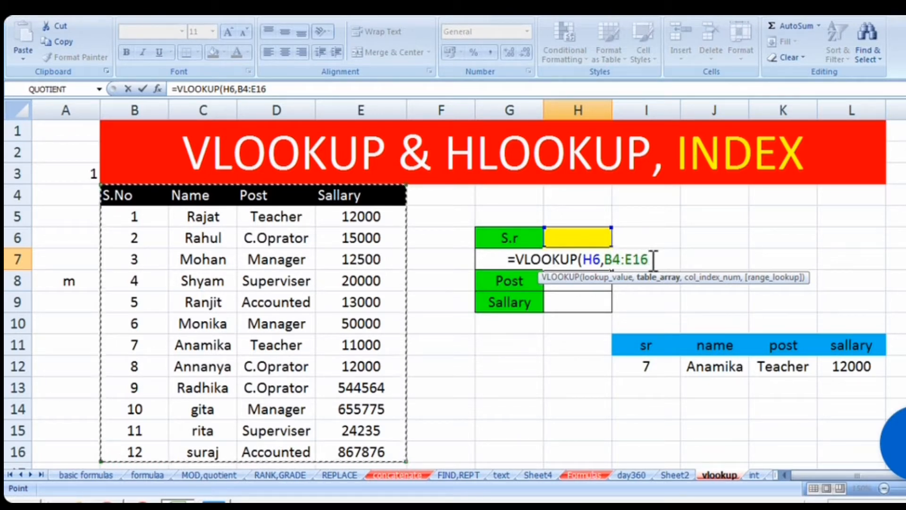
pyautogui.write(',')
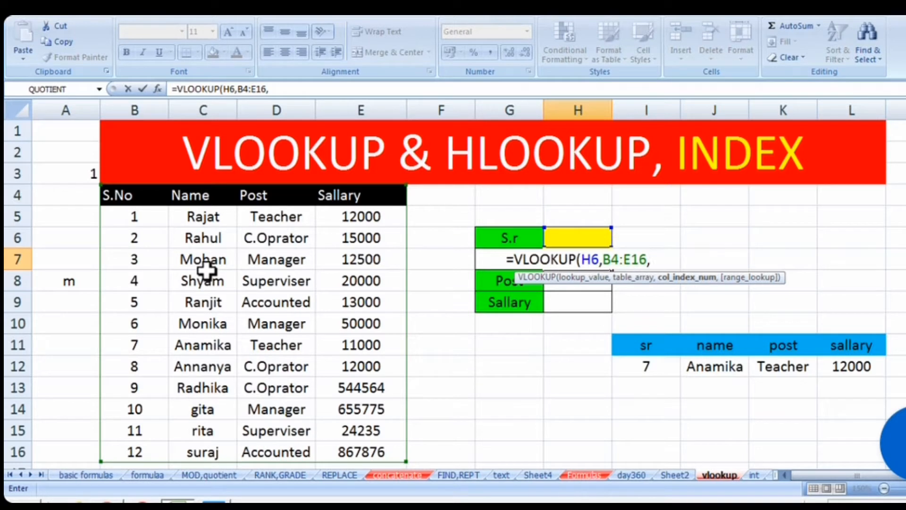
pyautogui.write('2,')
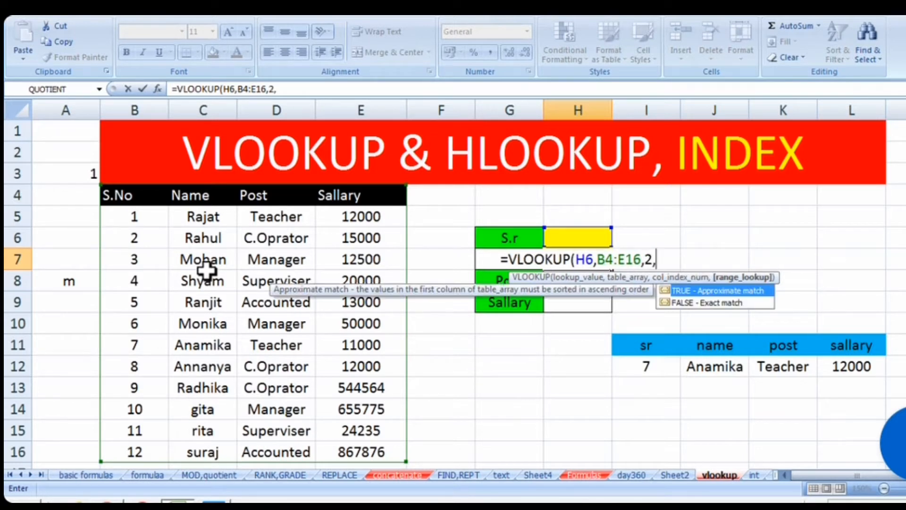
pyautogui.write('0')
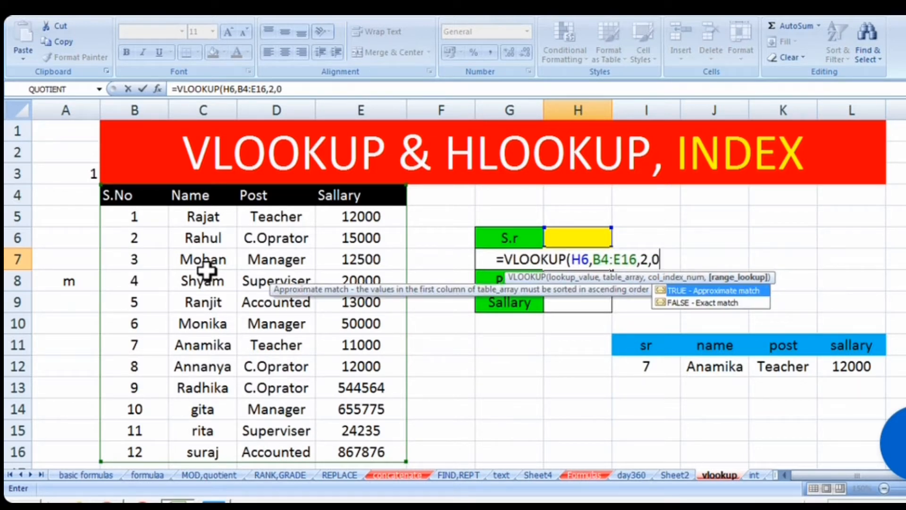
pyautogui.write(')')
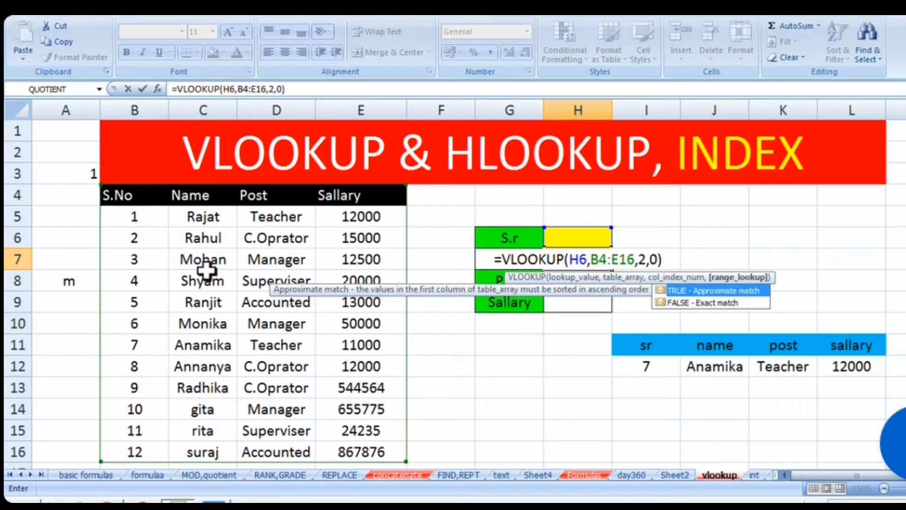
pyautogui.press('Return')
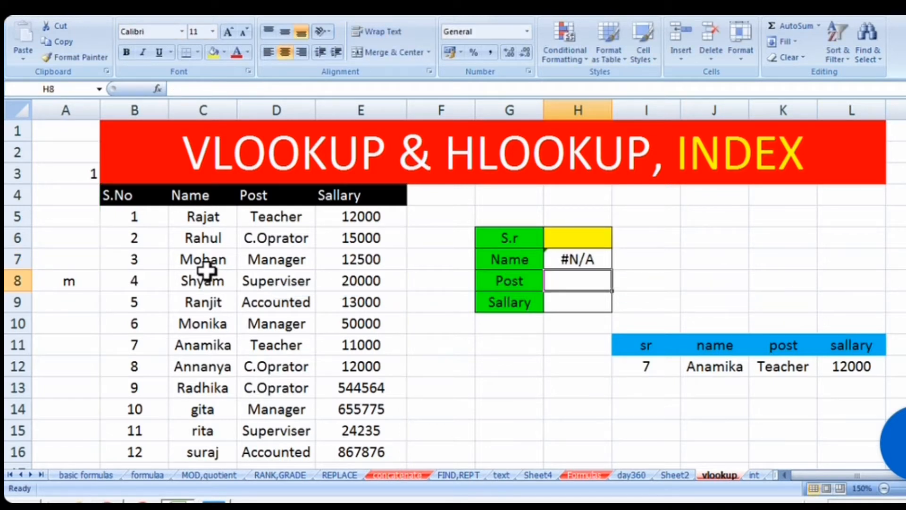
pyautogui.click(593, 258)
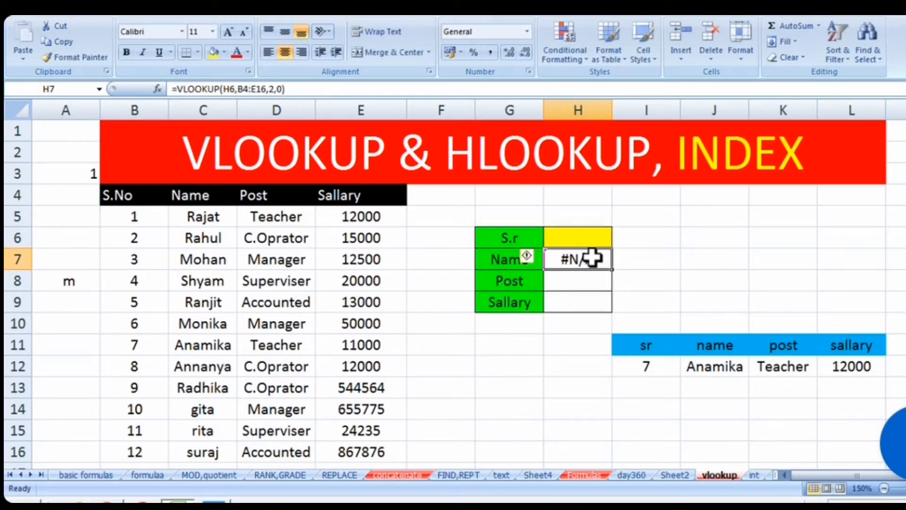
# Set the serial number in H6 to 3 and check the returned name against the table's Name column
pyautogui.click(592, 239)
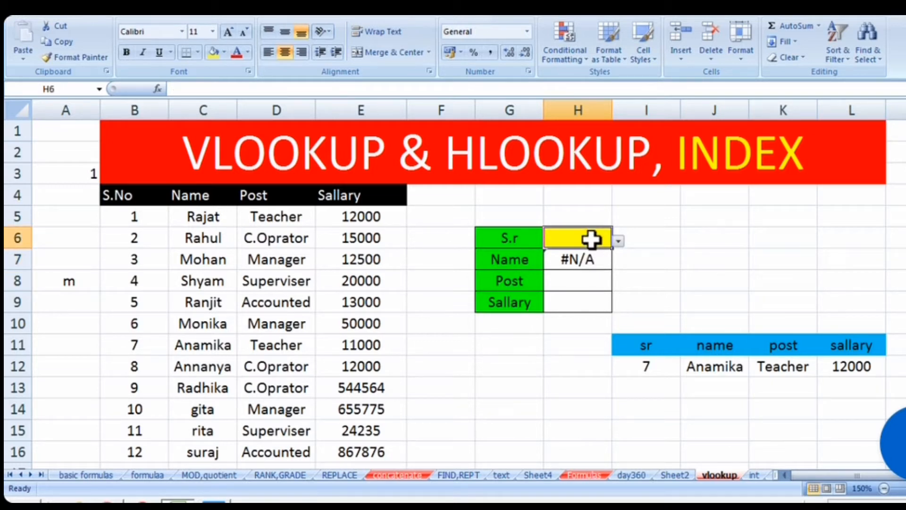
pyautogui.write('3')
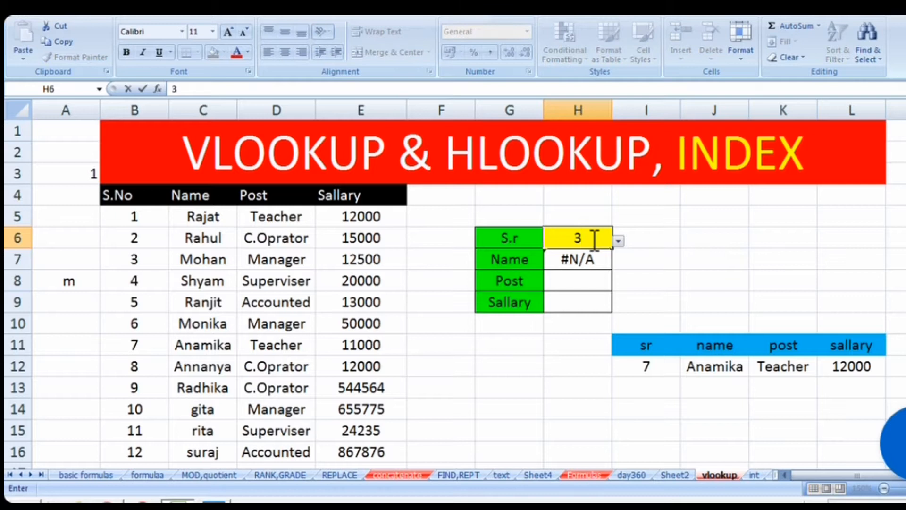
pyautogui.click(688, 279)
pyautogui.click(582, 257)
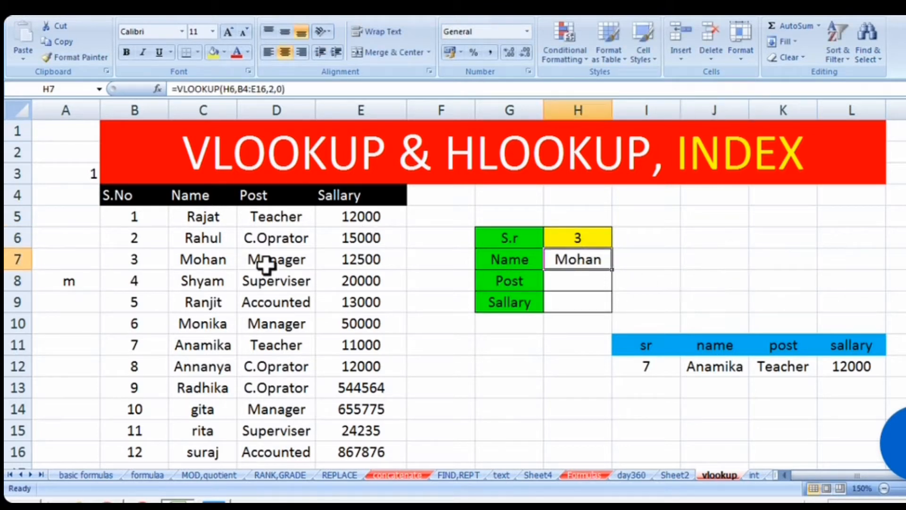
pyautogui.click(219, 258)
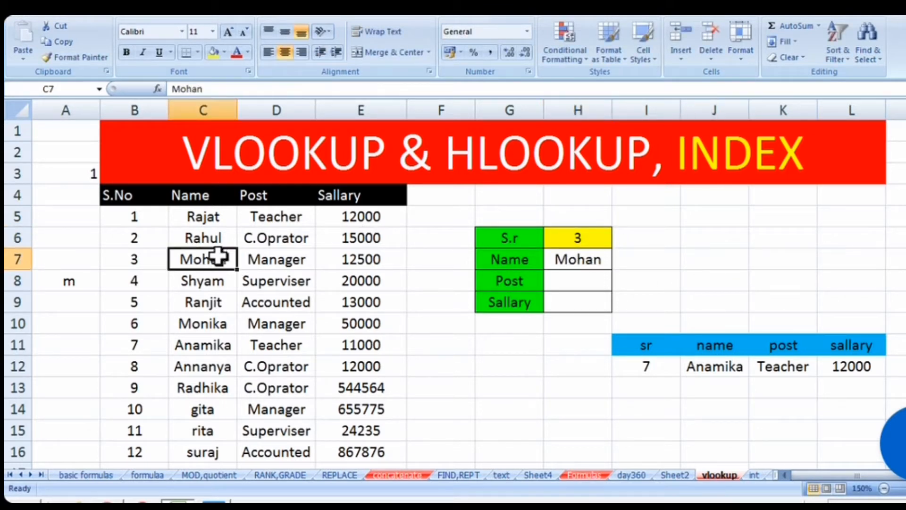
# Set the serial number in H6 to 7 and check the name lookup in H7
pyautogui.click(569, 236)
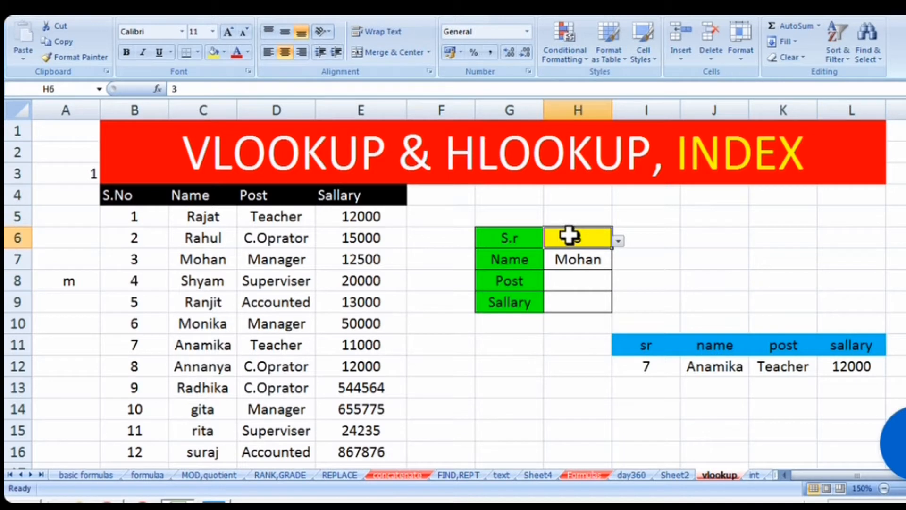
pyautogui.write('7')
pyautogui.click(670, 296)
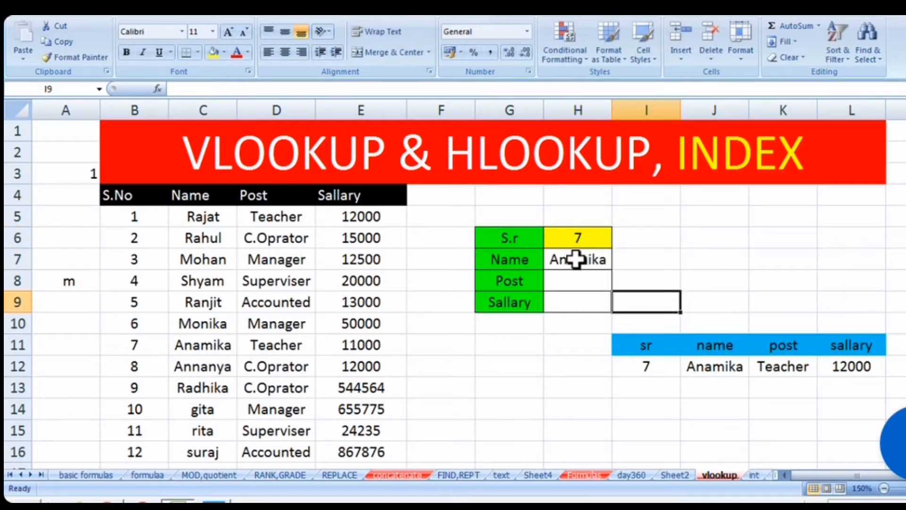
pyautogui.click(575, 258)
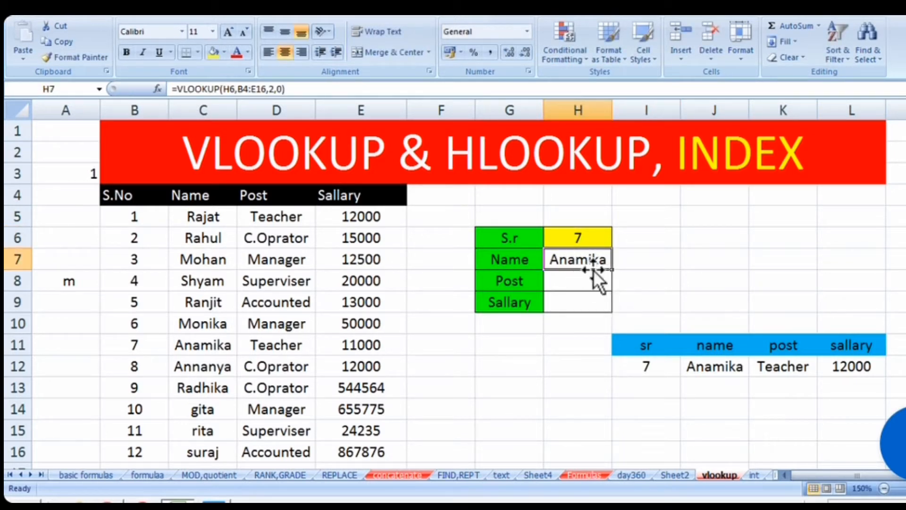
pyautogui.click(567, 279)
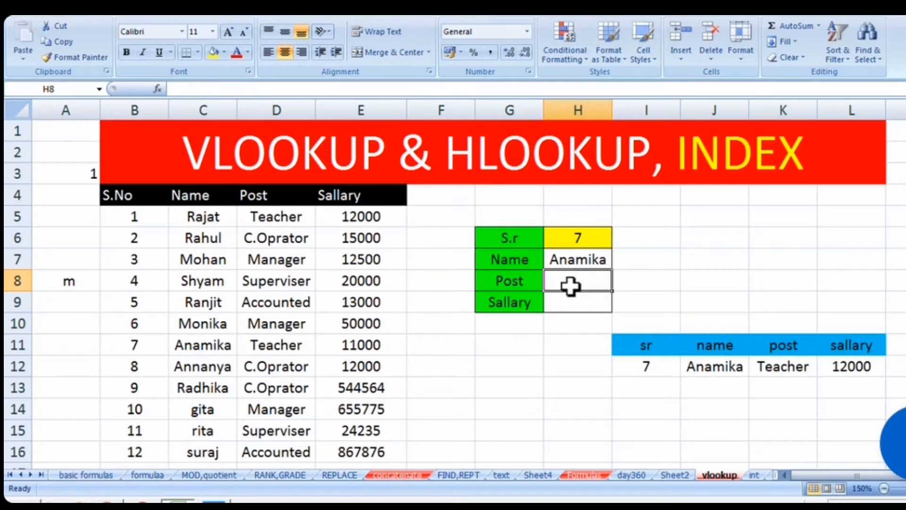
pyautogui.moveTo(572, 326); pyautogui.dragTo(565, 427)
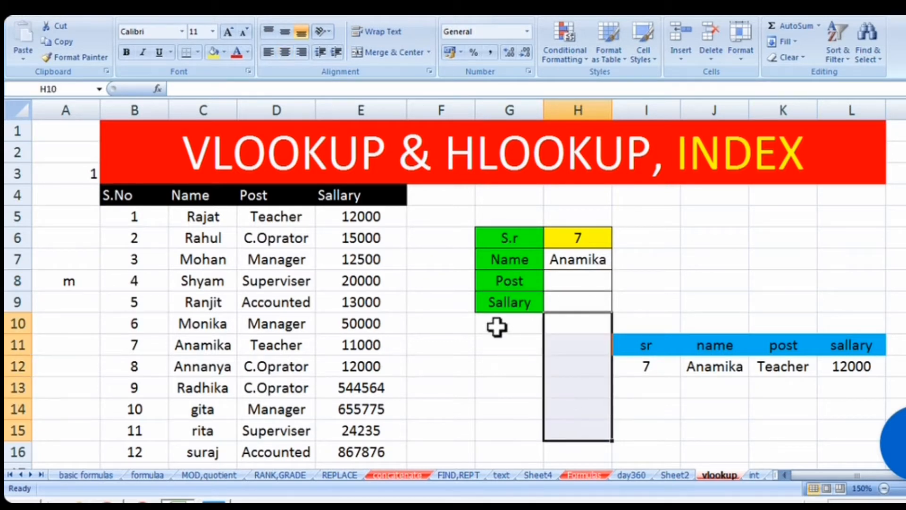
pyautogui.moveTo(496, 326); pyautogui.dragTo(498, 421)
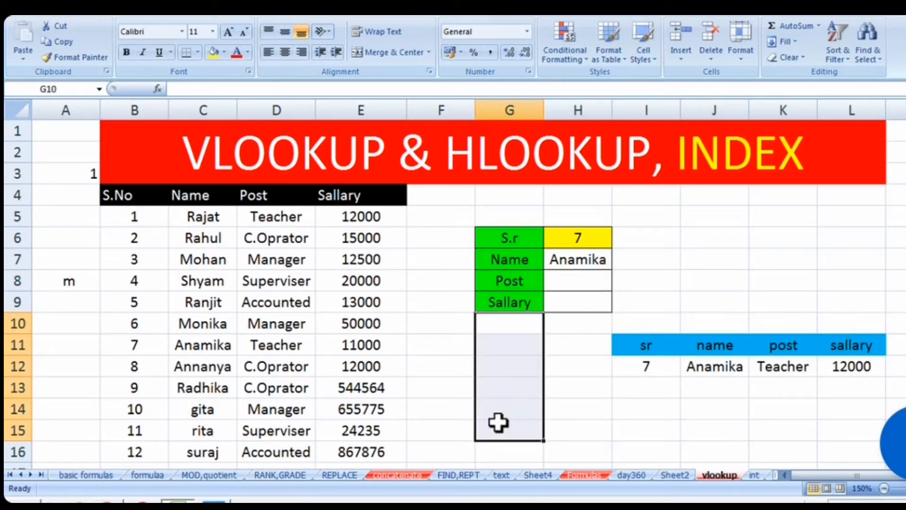
pyautogui.click(599, 283)
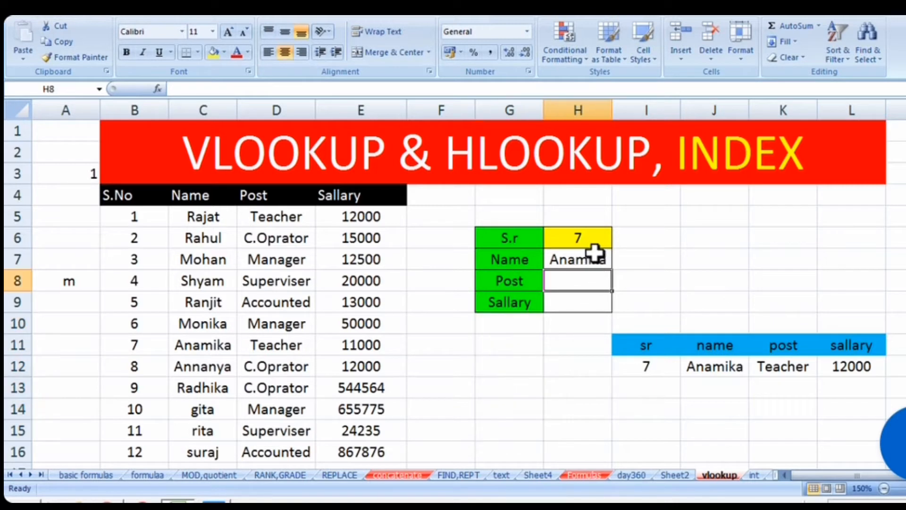
pyautogui.click(596, 254)
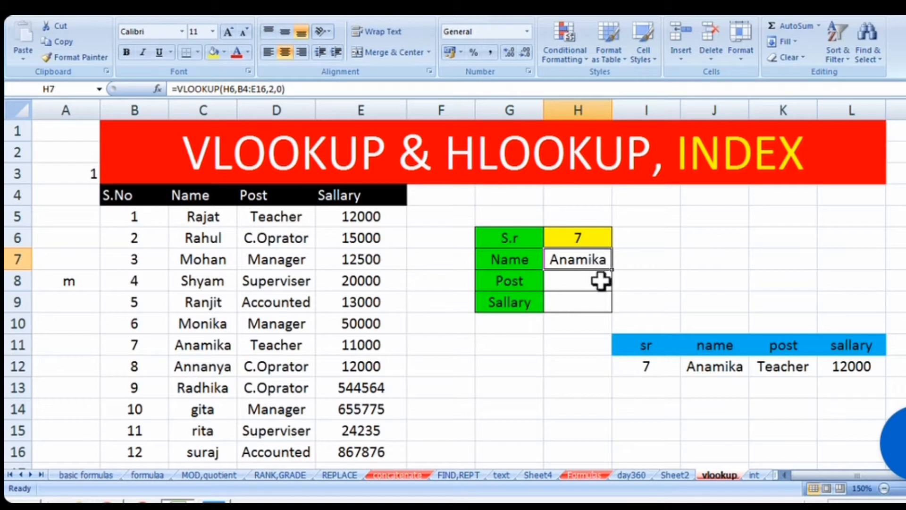
# Enter =VLOOKUP(H6,B4:E16,3,0) in cell H8 to look up the post for the serial number in H6
pyautogui.click(600, 286)
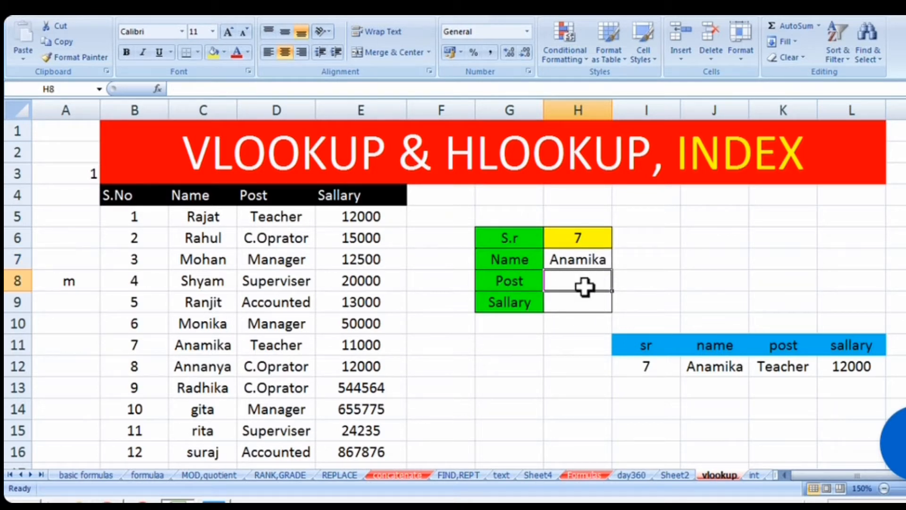
pyautogui.write('=')
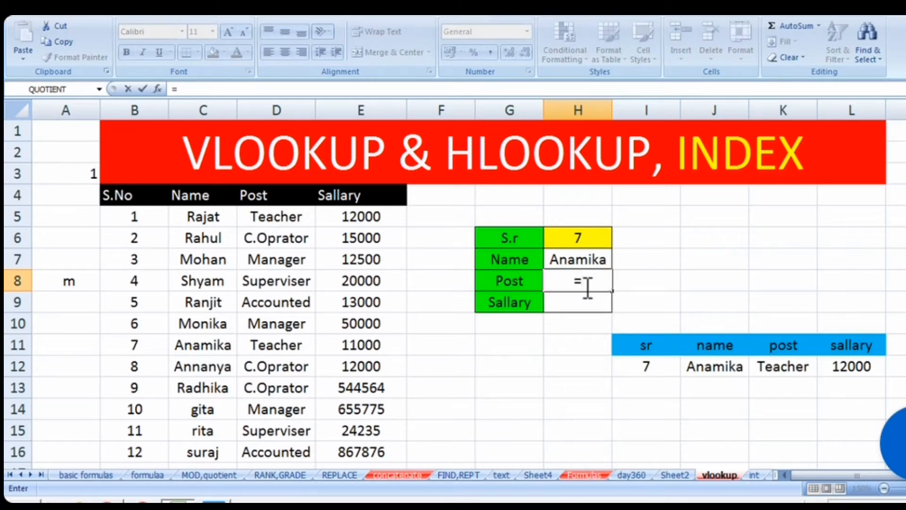
pyautogui.write('vl')
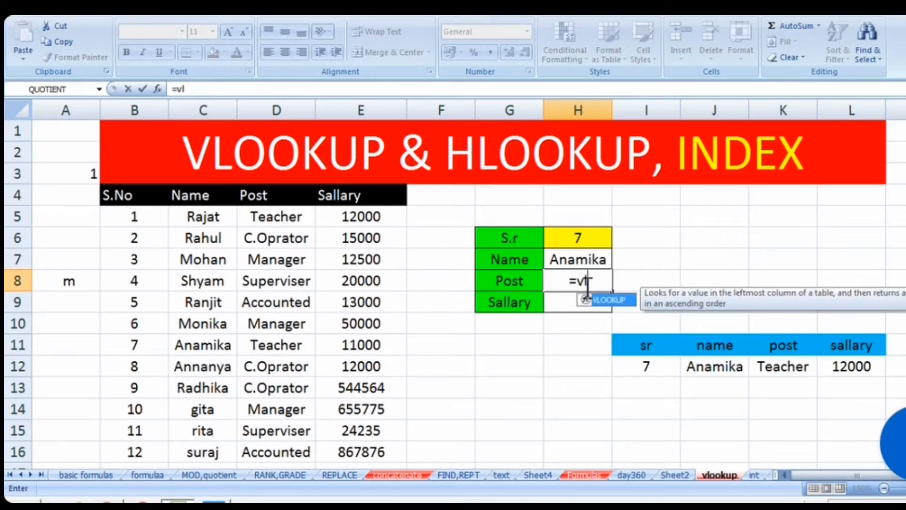
pyautogui.doubleClick(613, 298)
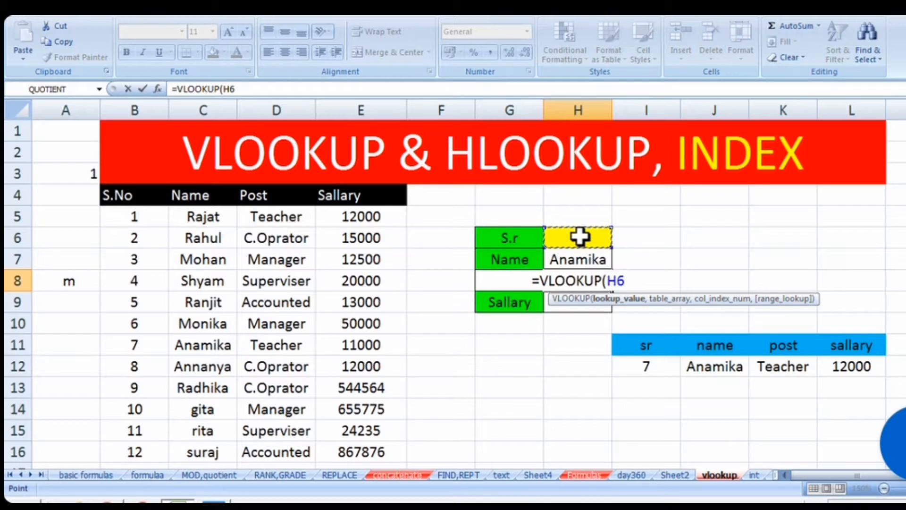
pyautogui.write(',')
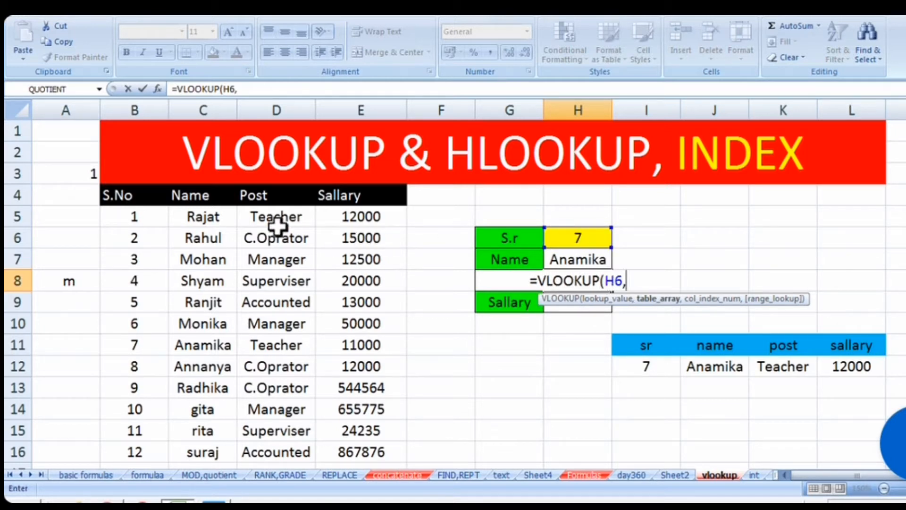
pyautogui.moveTo(136, 195); pyautogui.dragTo(336, 452)
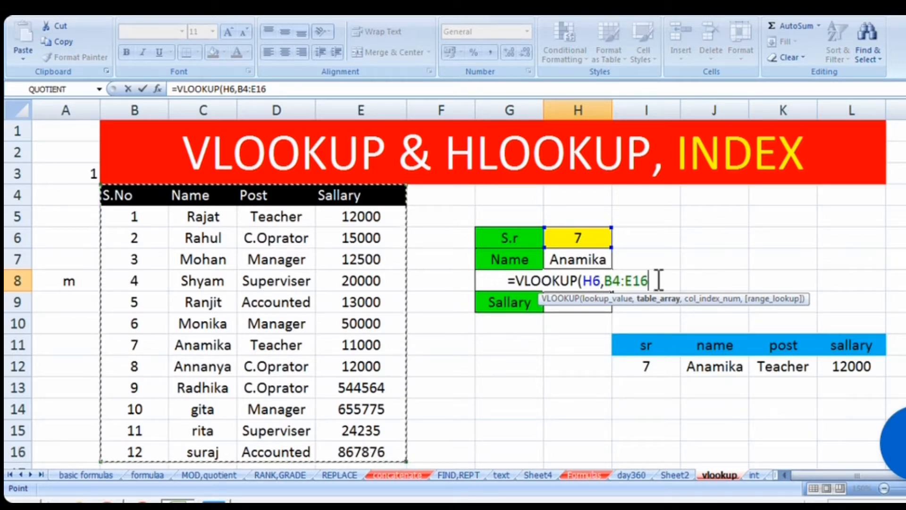
pyautogui.write(',')
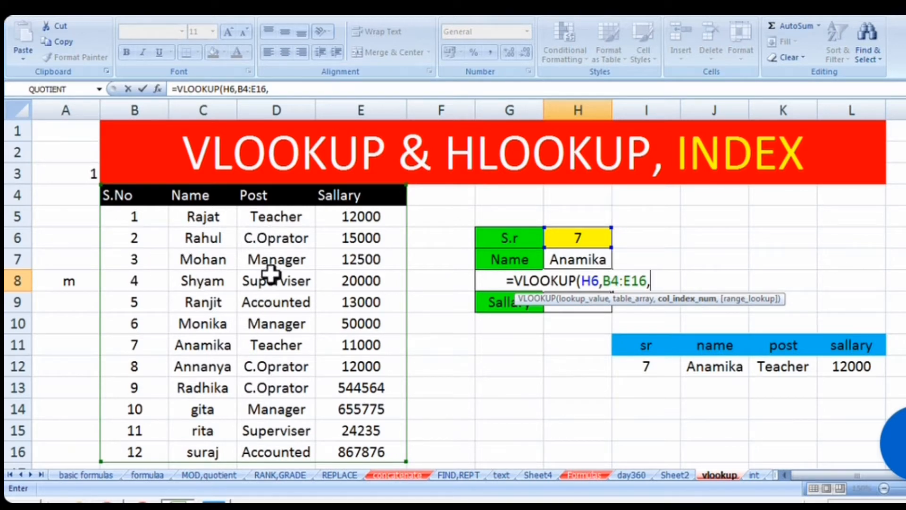
pyautogui.write('3,0')
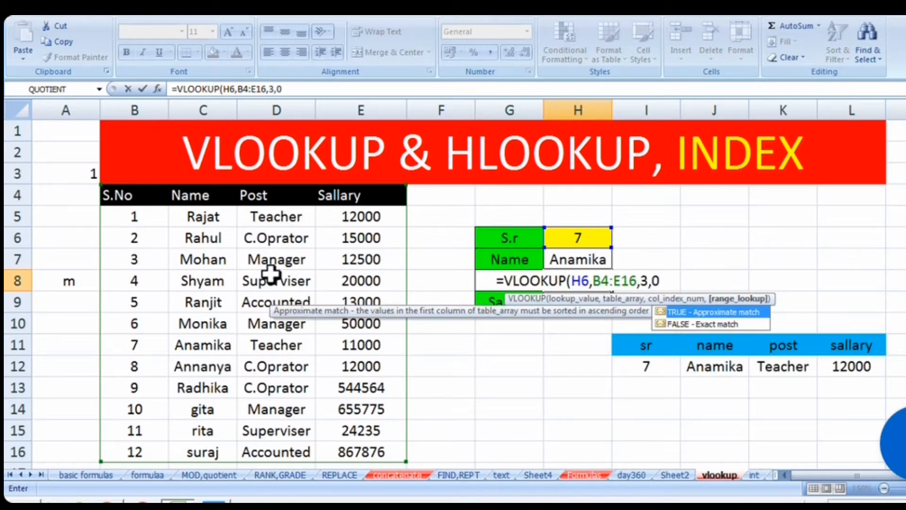
pyautogui.press('Return')
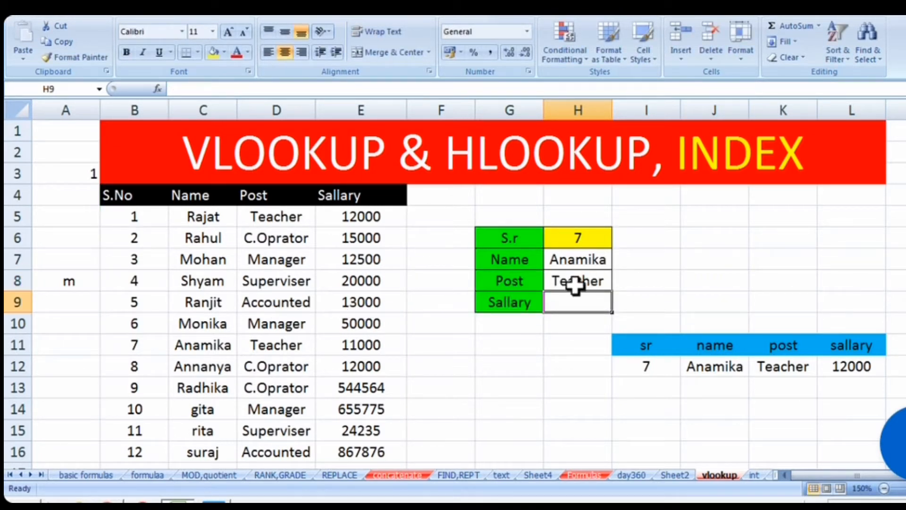
# Set the serial number in H6 to 2 and check the post lookup formula in H8
pyautogui.click(592, 241)
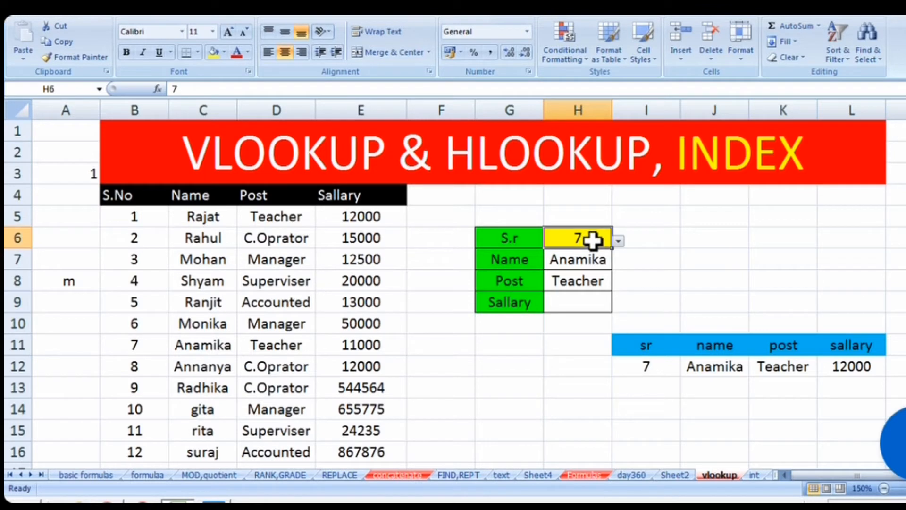
pyautogui.write('2')
pyautogui.click(694, 279)
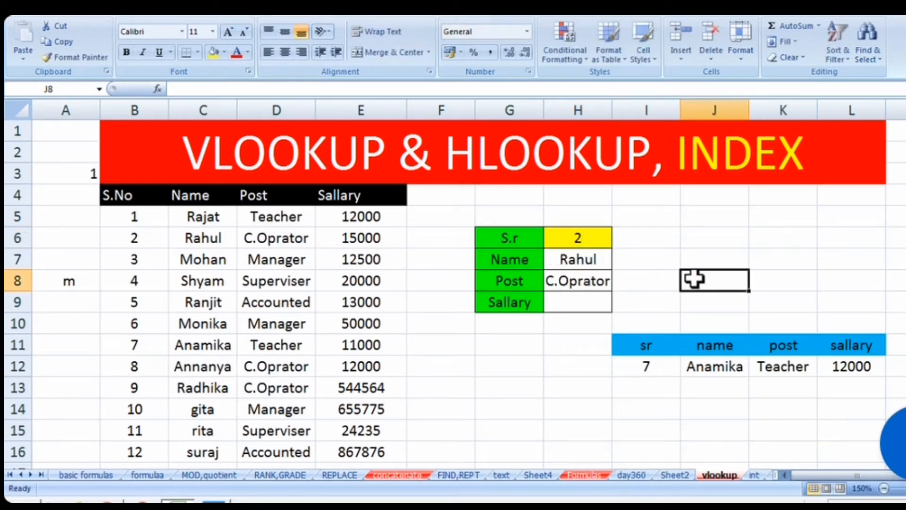
pyautogui.click(584, 272)
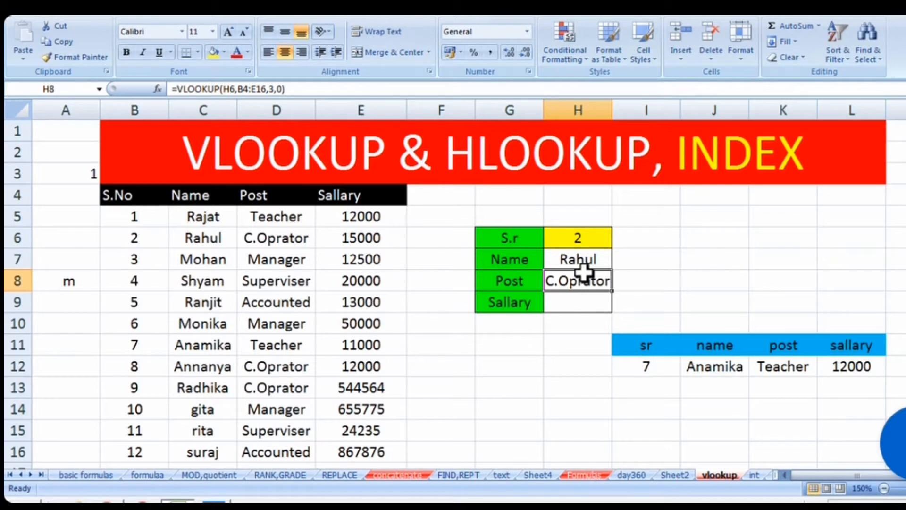
pyautogui.click(656, 302)
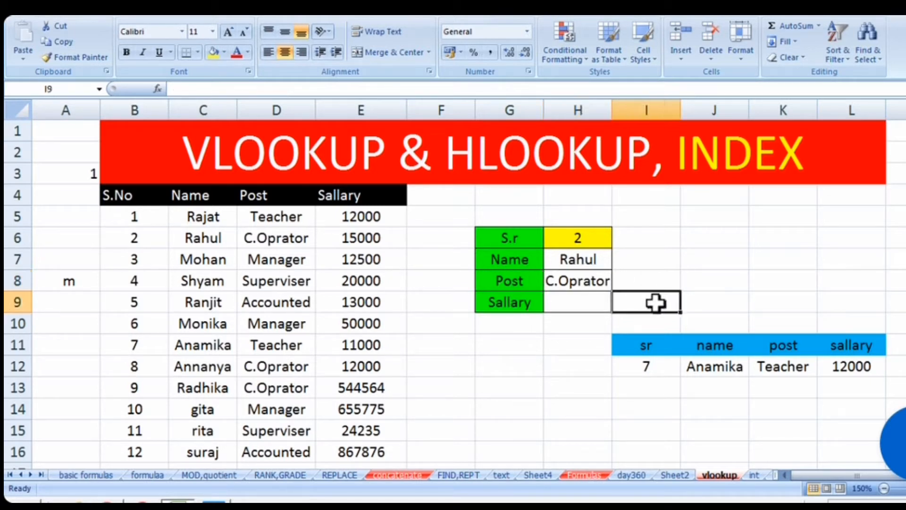
# Clear the post formula from H8 and fill the name lookup formula from H7 down to H9
pyautogui.click(598, 283)
pyautogui.press('Delete')
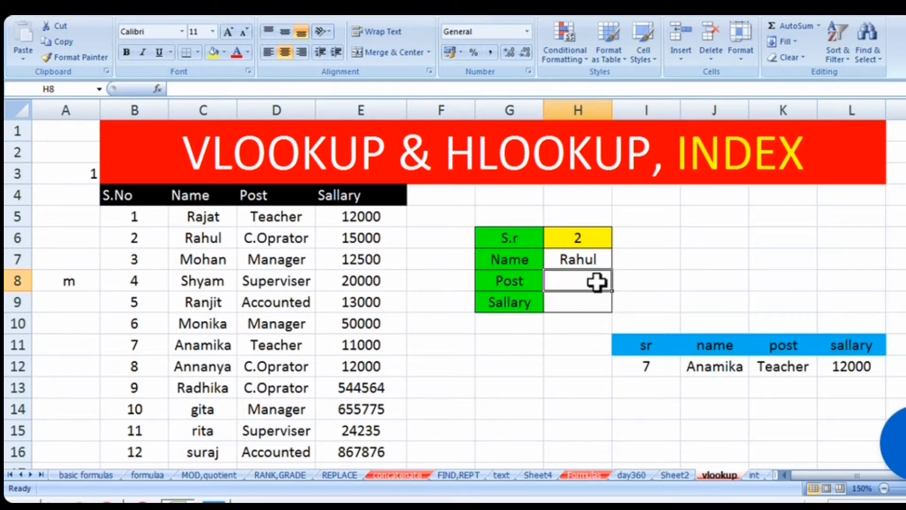
pyautogui.click(599, 257)
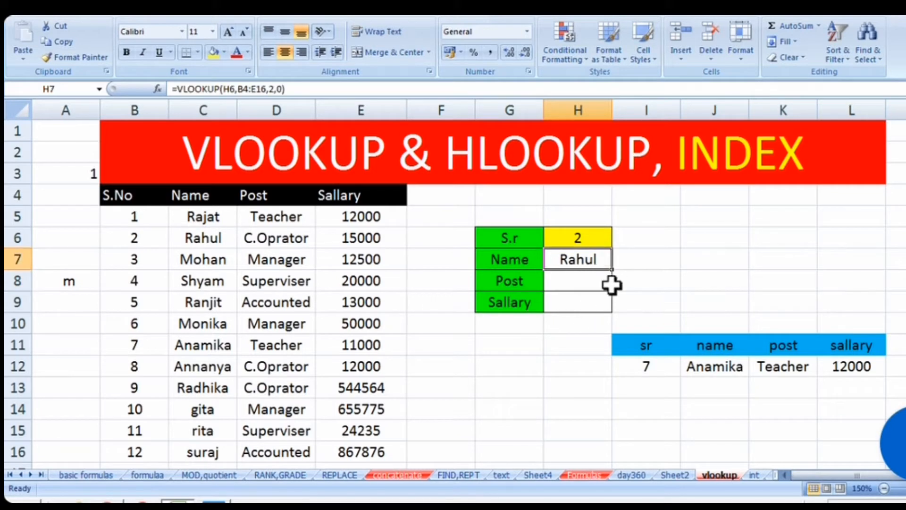
pyautogui.moveTo(611, 269); pyautogui.dragTo(606, 311)
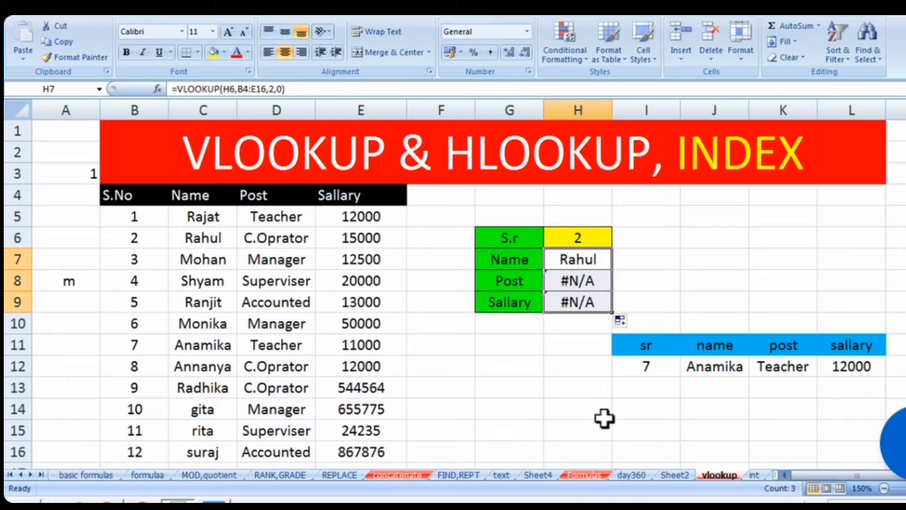
# Compare the lookup value and table range references in the H7 formula with those copied into H8
pyautogui.doubleClick(590, 258)
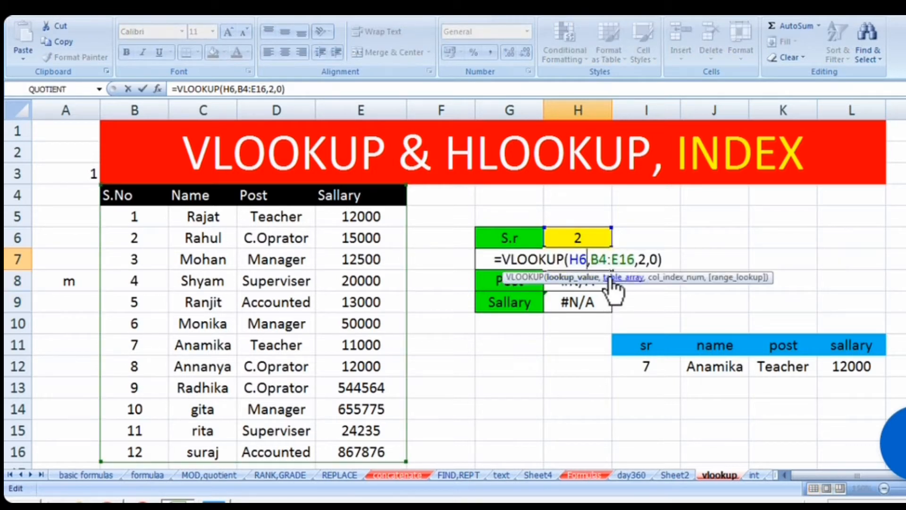
pyautogui.press('Return')
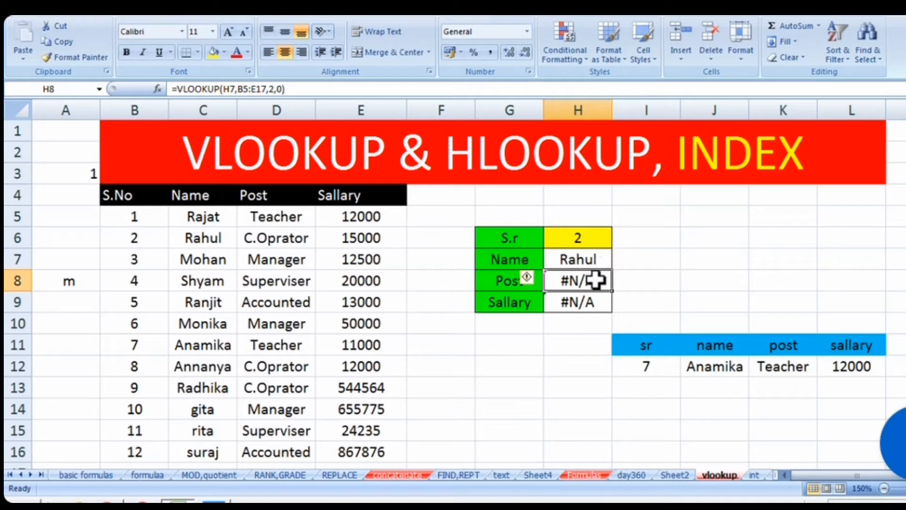
pyautogui.doubleClick(593, 282)
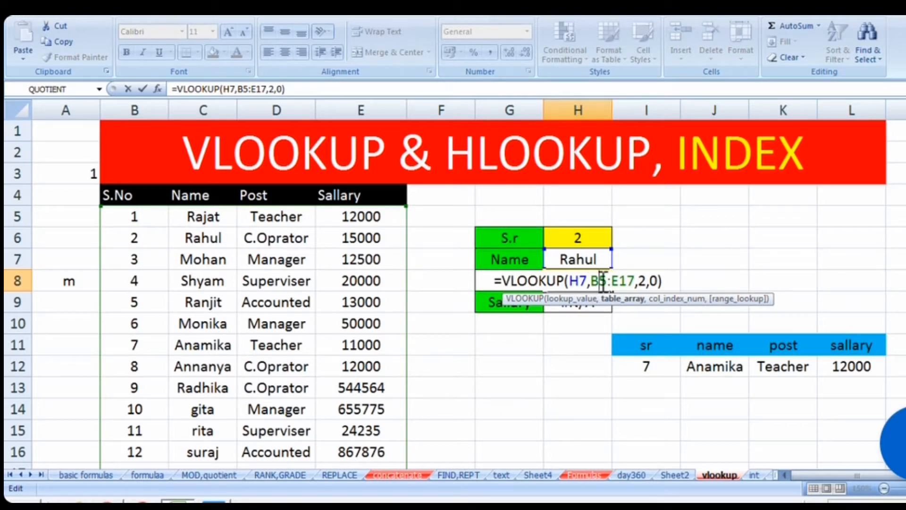
pyautogui.press('Return')
pyautogui.doubleClick(600, 281)
pyautogui.press('Return')
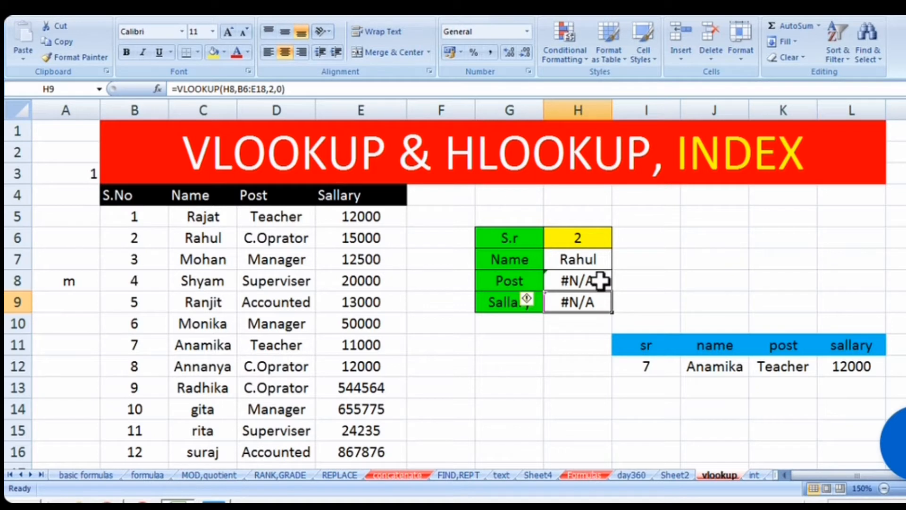
pyautogui.click(601, 281)
# Inspect the formulas in H7, H8 and H9 in turn to see how their references shift row by row
pyautogui.doubleClick(581, 258)
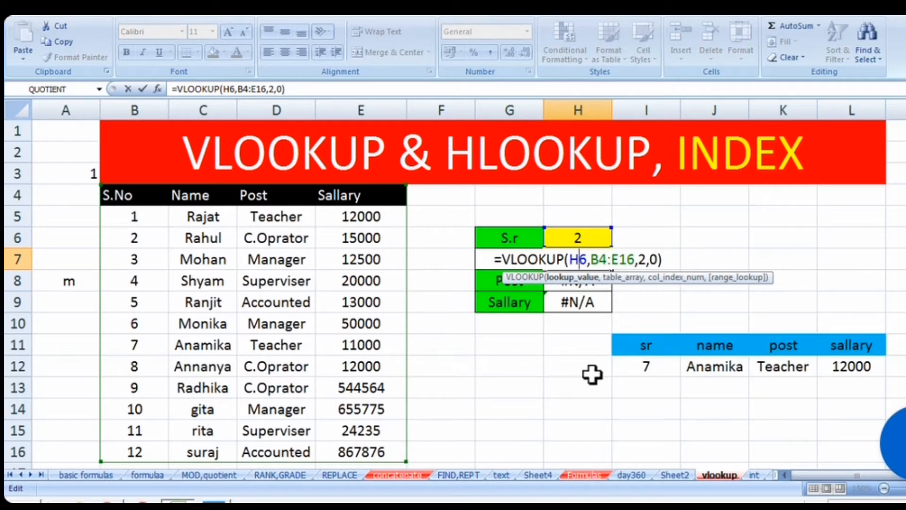
pyautogui.press('Return')
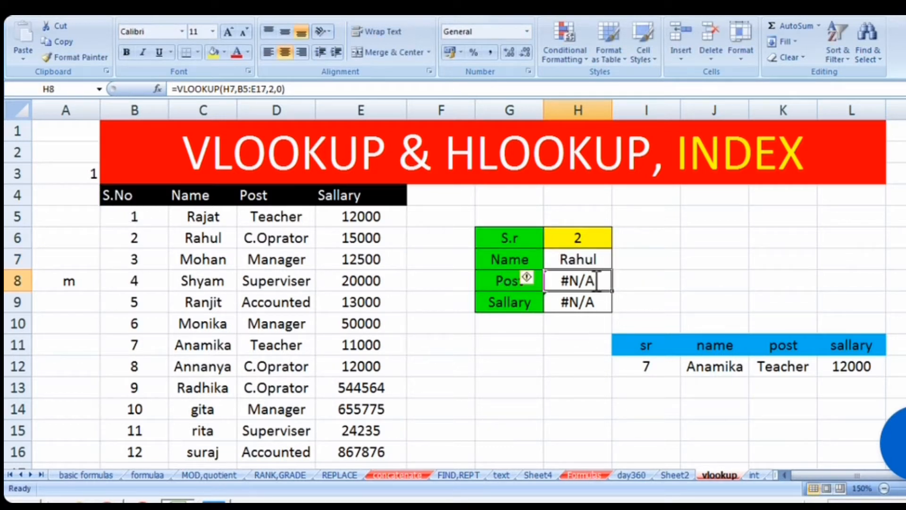
pyautogui.doubleClick(596, 281)
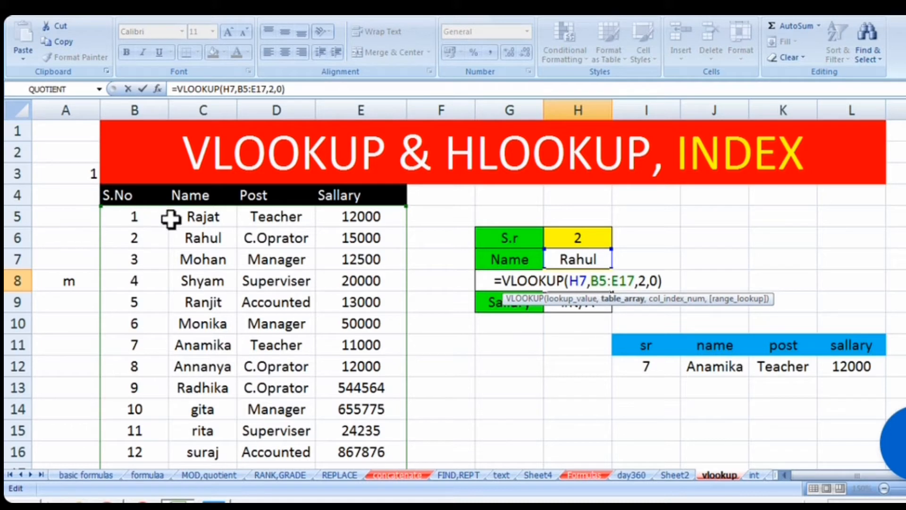
pyautogui.press('Return')
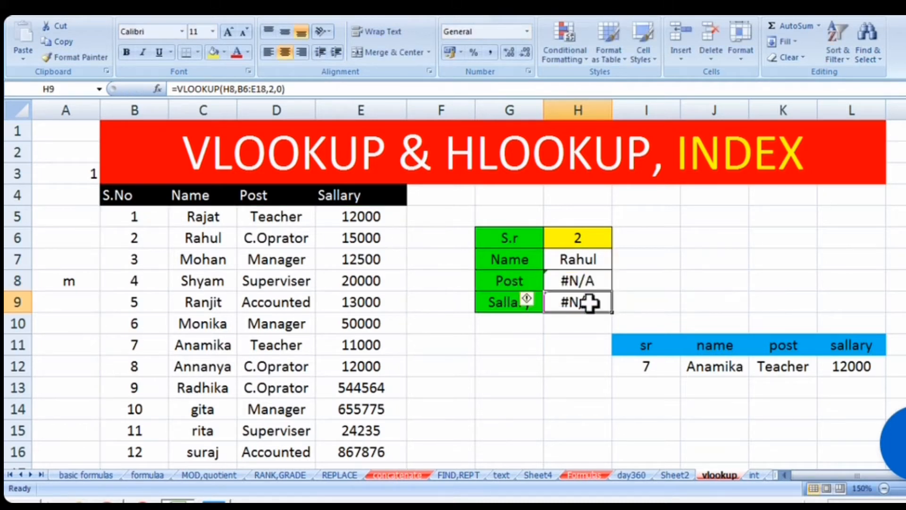
pyautogui.doubleClick(592, 304)
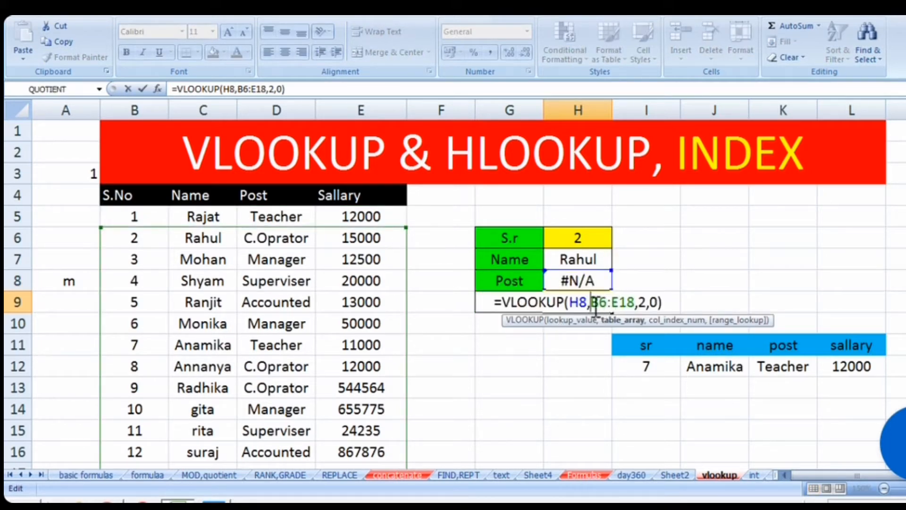
pyautogui.moveTo(592, 302); pyautogui.dragTo(612, 303)
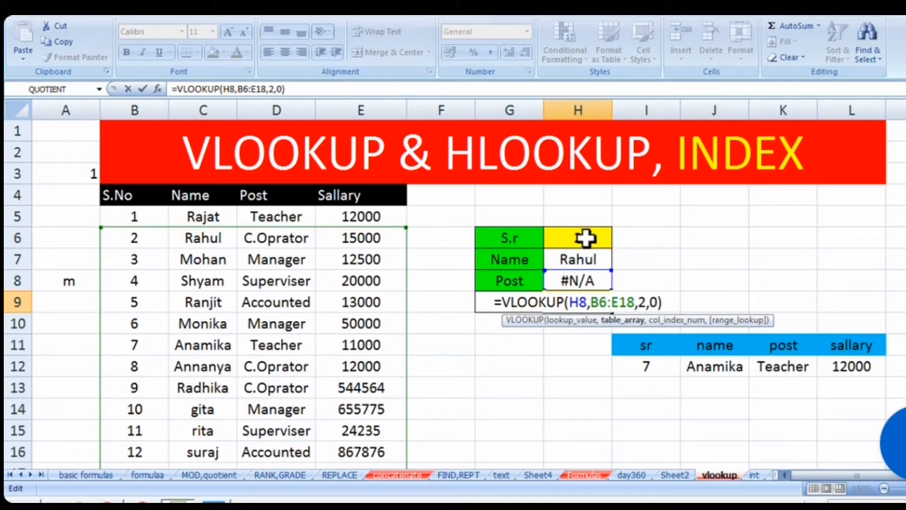
pyautogui.press('Return')
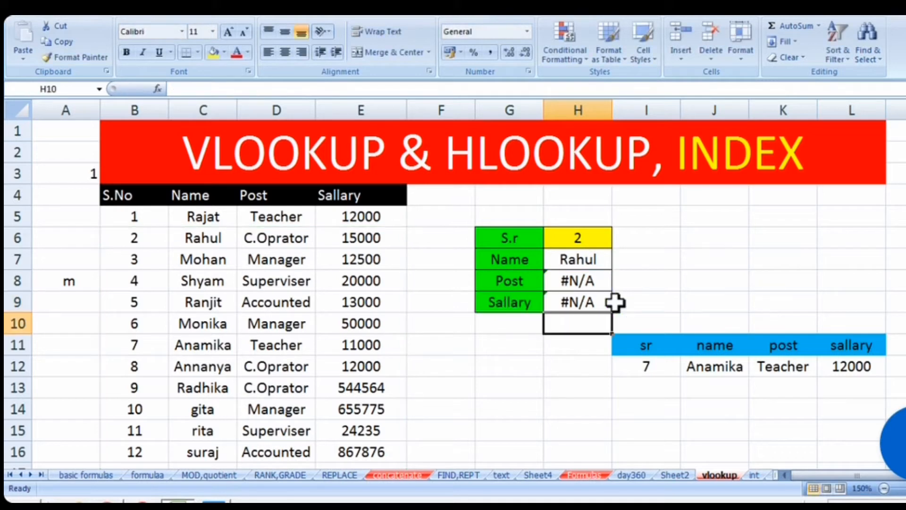
# Set the serial number in H6 to 1 and check the lookup results below it
pyautogui.click(601, 239)
pyautogui.write('1')
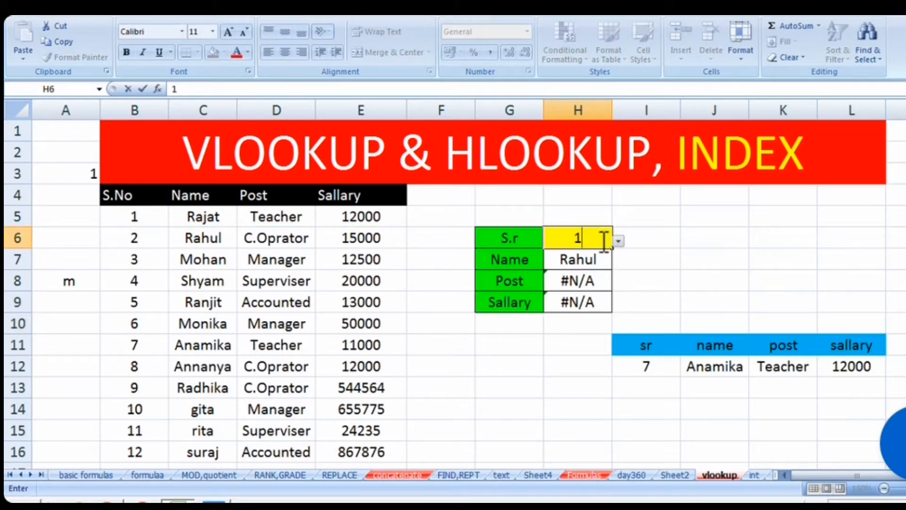
pyautogui.press('Return')
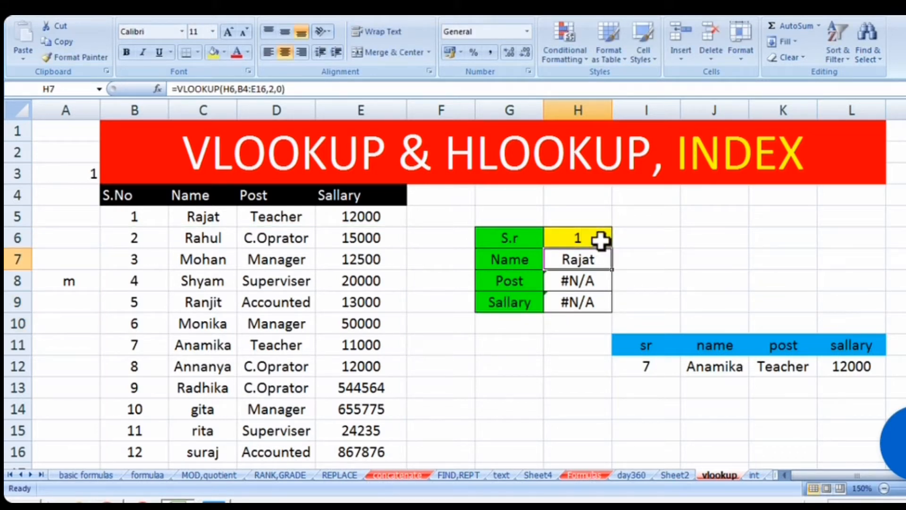
pyautogui.click(574, 284)
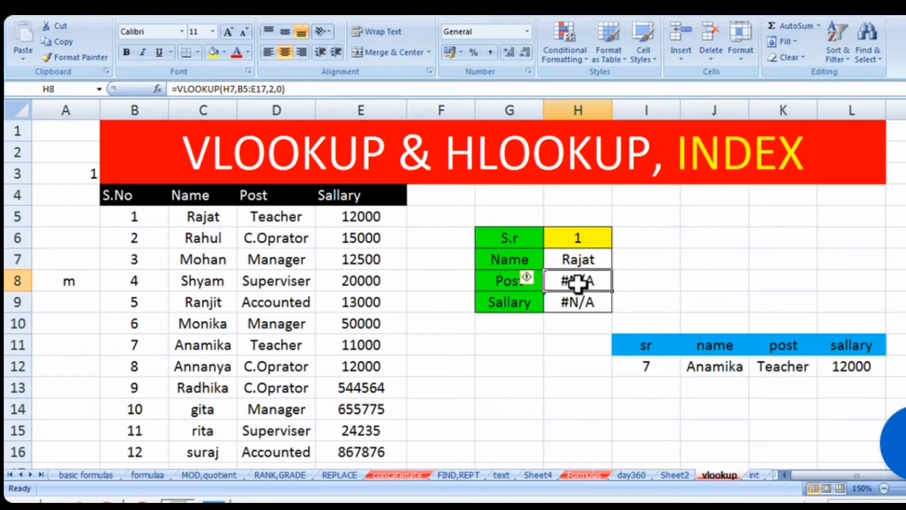
# Make the lookup value and table range in the H7 formula absolute, giving =VLOOKUP($H$6,$B$4:$E$16,2,0)
pyautogui.doubleClick(591, 261)
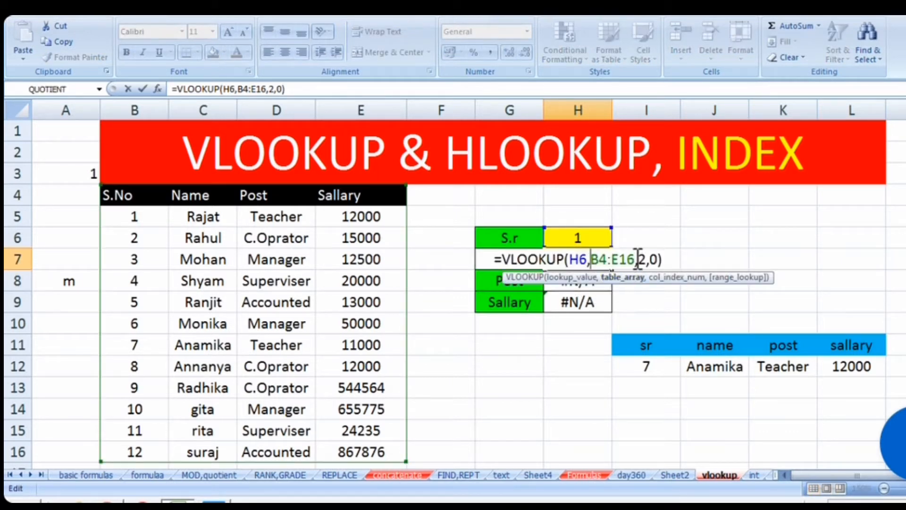
pyautogui.moveTo(635, 260); pyautogui.dragTo(569, 260)
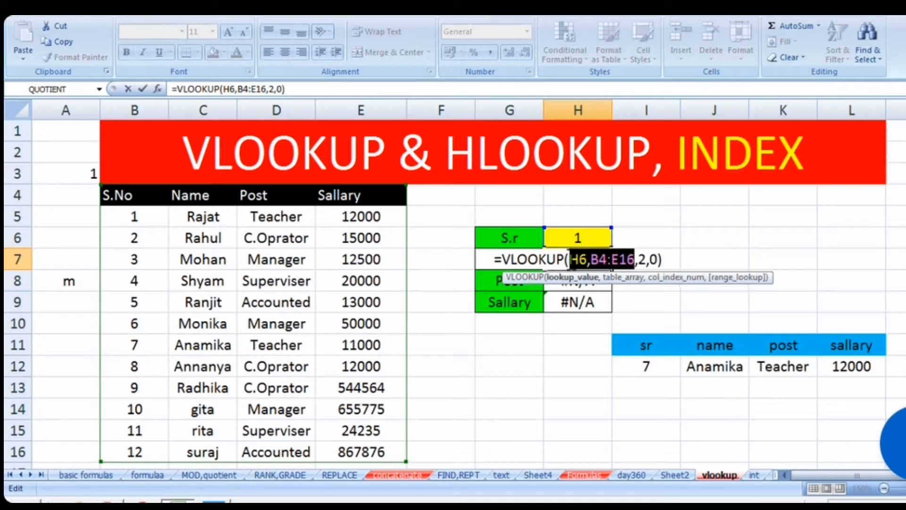
pyautogui.click(611, 278)
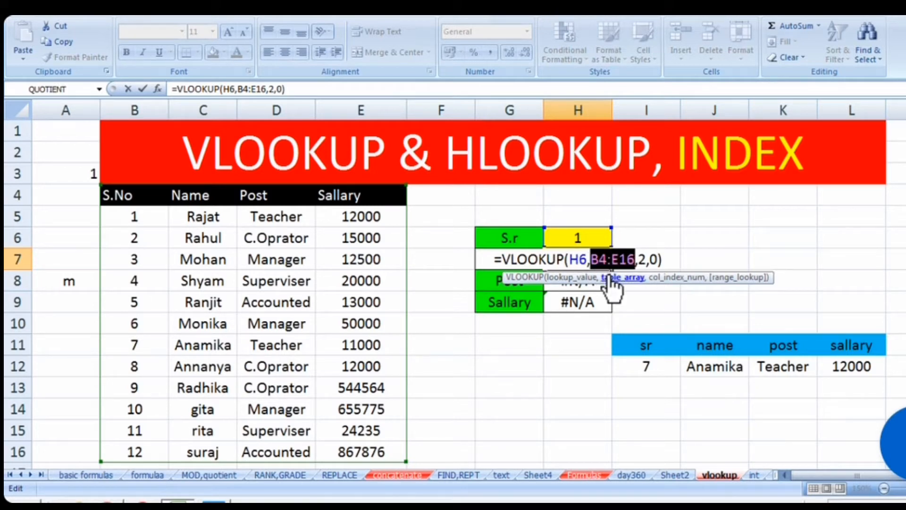
pyautogui.press('Return')
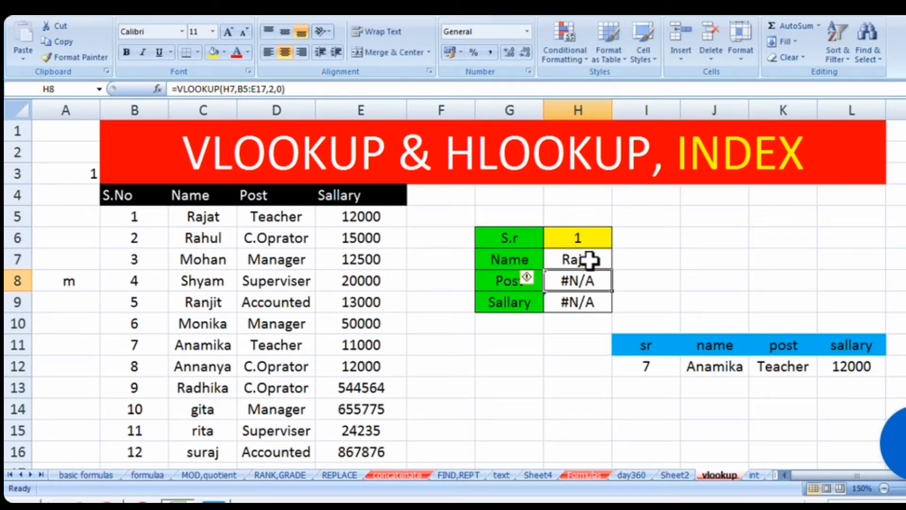
pyautogui.doubleClick(594, 251)
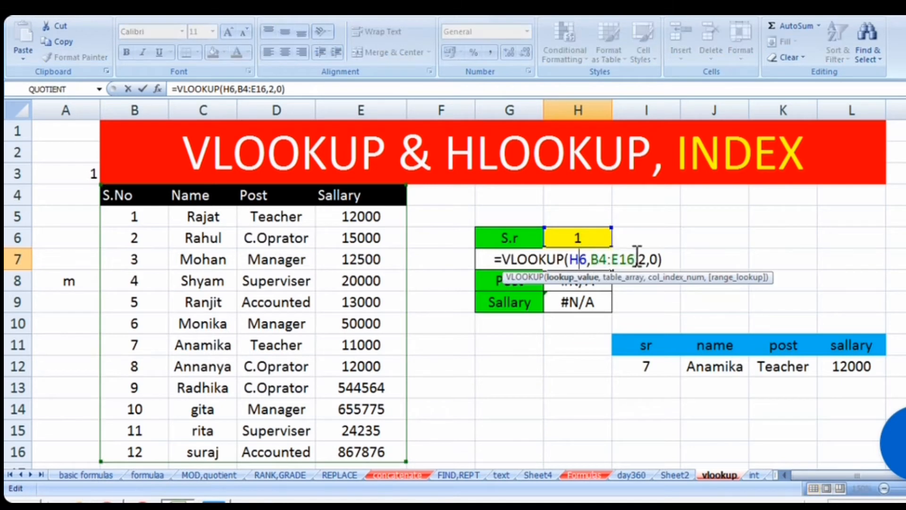
pyautogui.moveTo(635, 259); pyautogui.dragTo(575, 243)
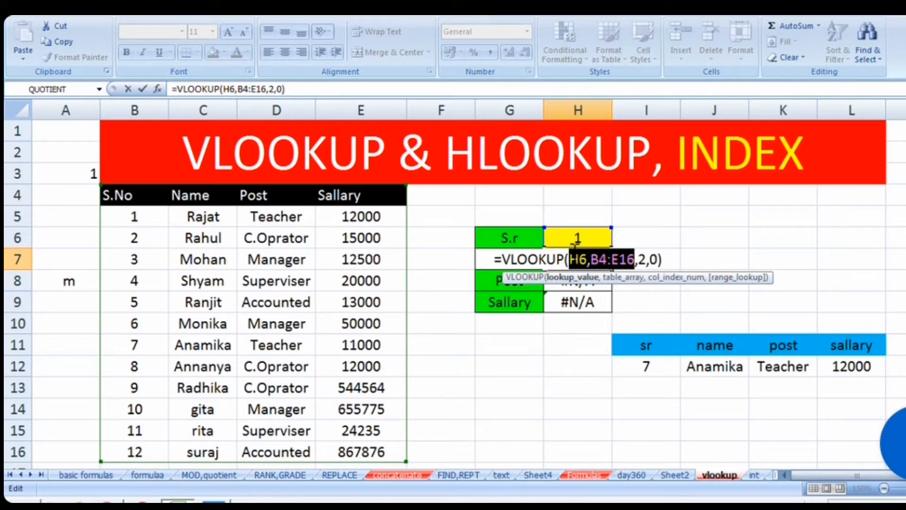
pyautogui.press('F4')
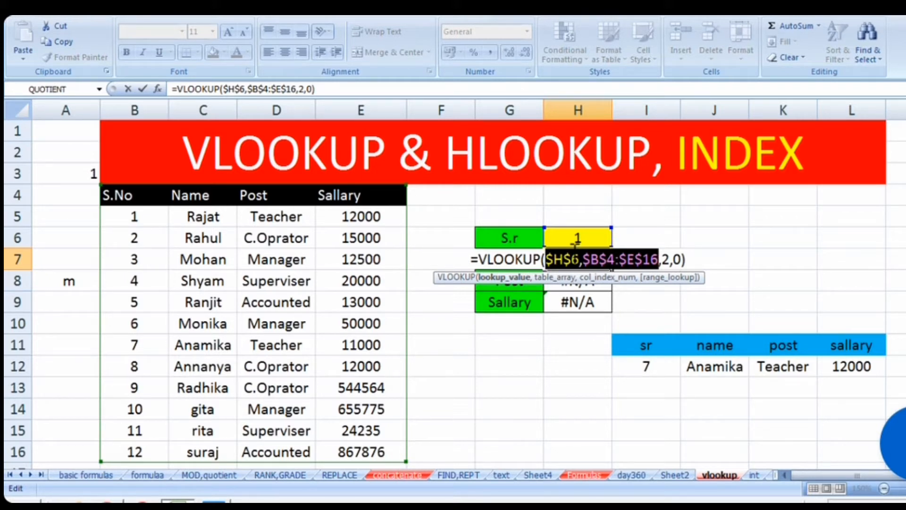
pyautogui.press('Return')
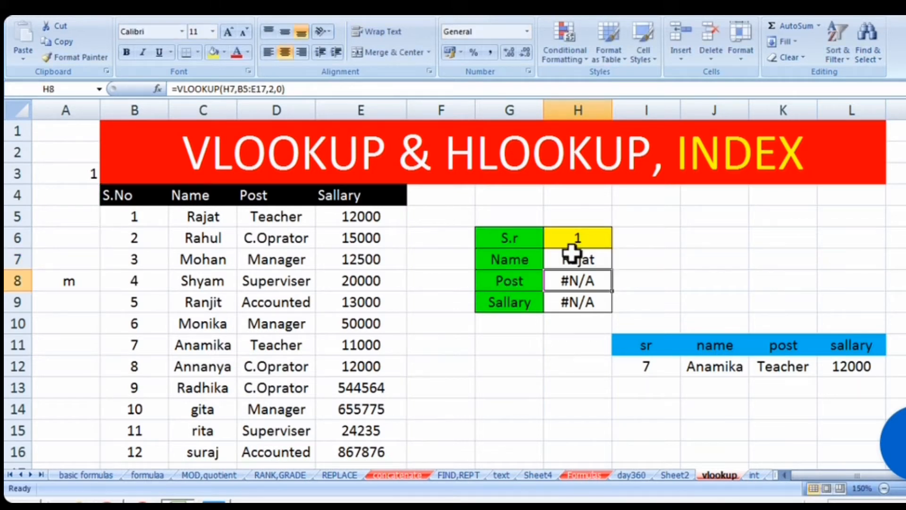
# Fill the name lookup formula with absolute references from H7 down to H8
pyautogui.click(572, 253)
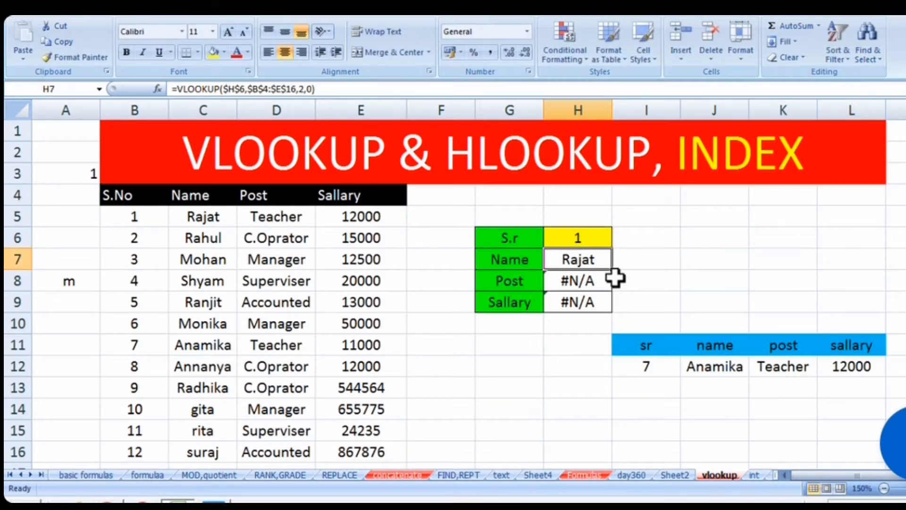
pyautogui.moveTo(616, 272); pyautogui.dragTo(613, 288)
pyautogui.click(585, 279)
# Compare the absolute references in the H7 and H8 formulas with the relative ones still in H9
pyautogui.click(581, 257)
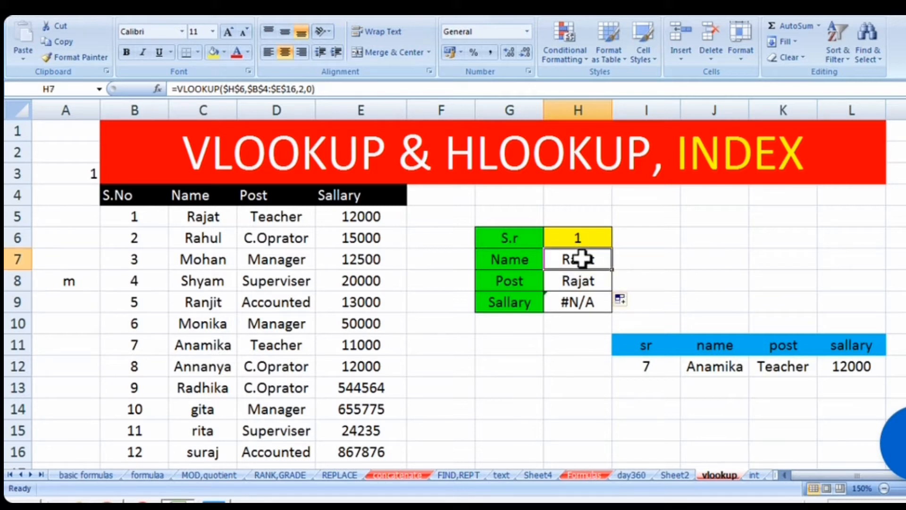
pyautogui.doubleClick(580, 257)
pyautogui.moveTo(661, 259); pyautogui.dragTo(564, 265)
pyautogui.press('Return')
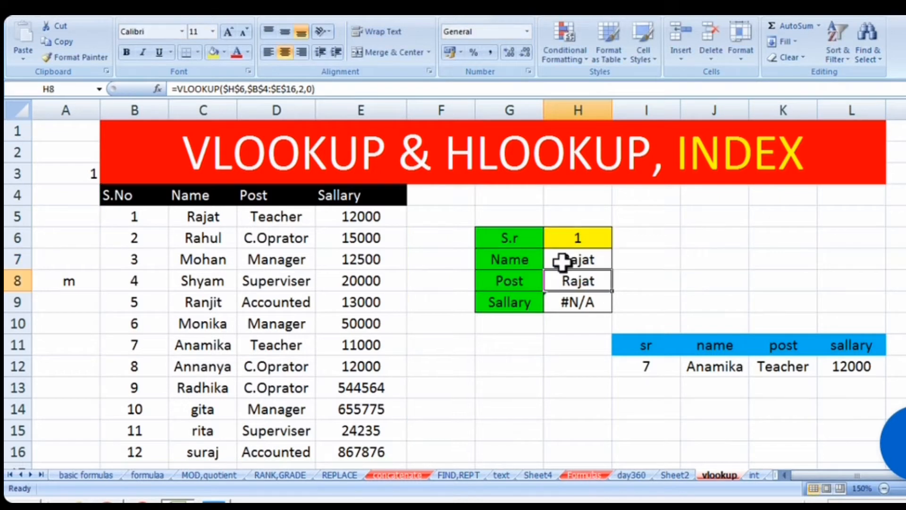
pyautogui.doubleClick(583, 278)
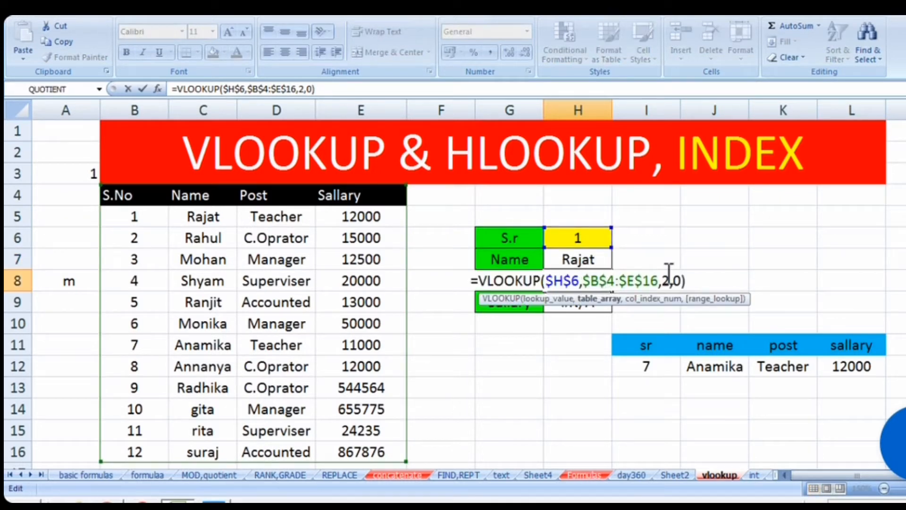
pyautogui.press('Return')
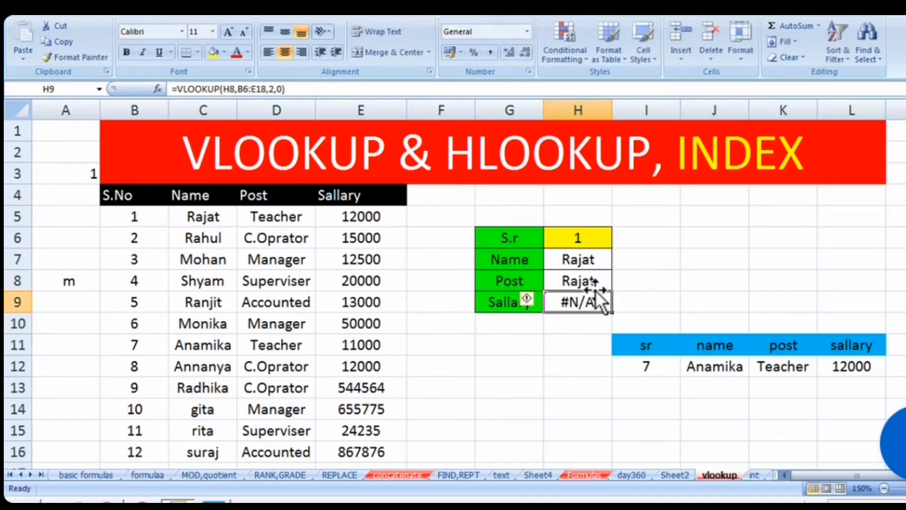
pyautogui.doubleClick(591, 301)
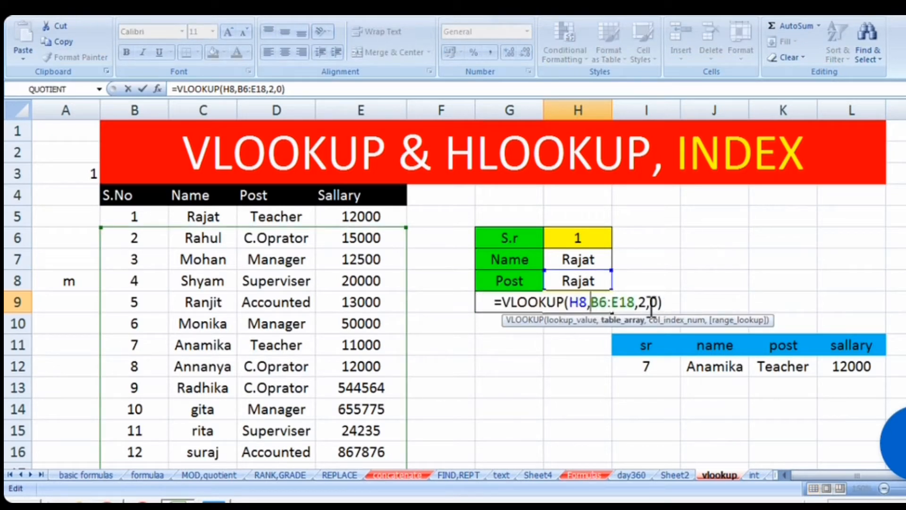
pyautogui.press('Return')
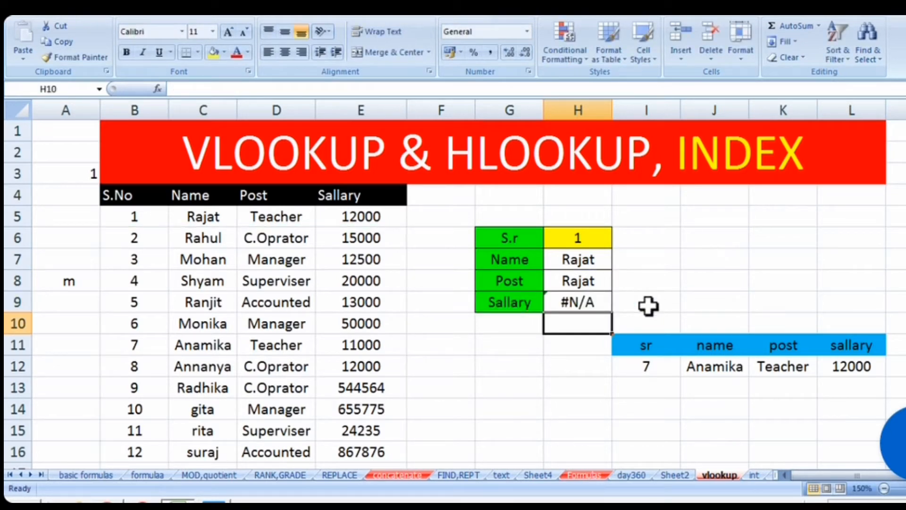
pyautogui.click(582, 256)
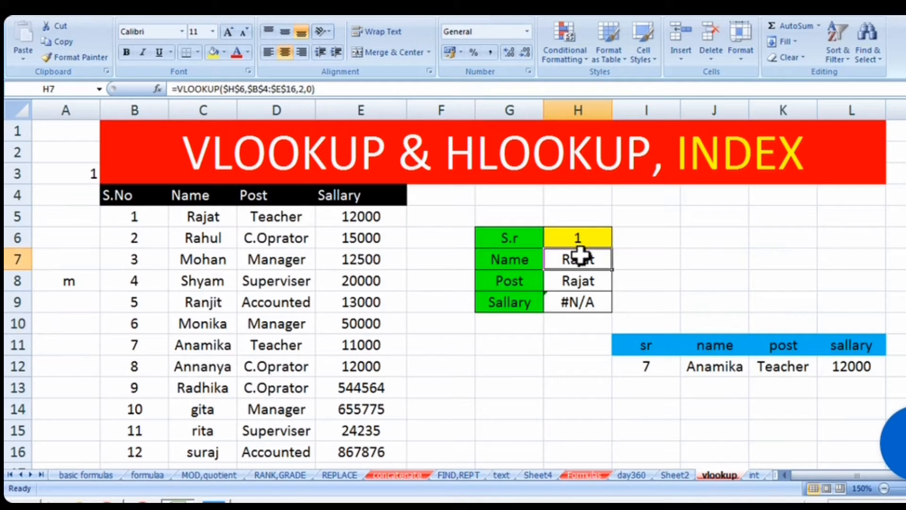
pyautogui.doubleClick(598, 263)
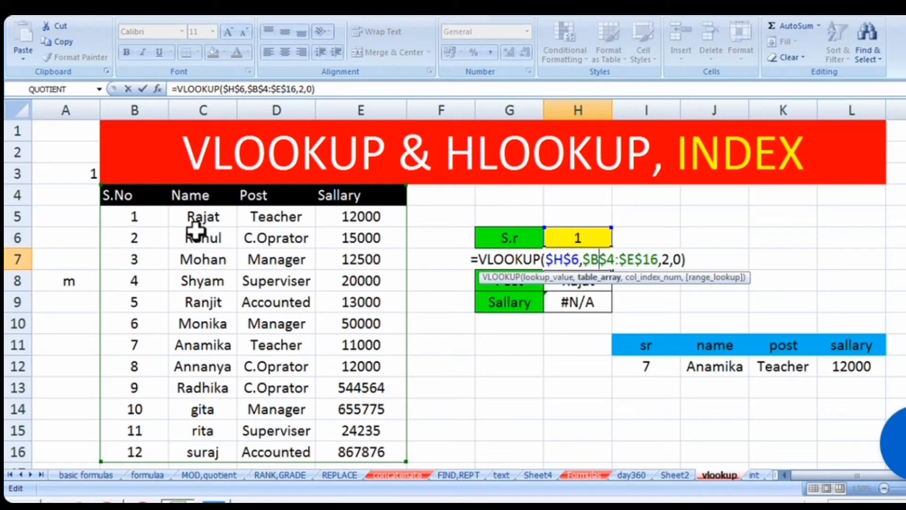
pyautogui.press('Return')
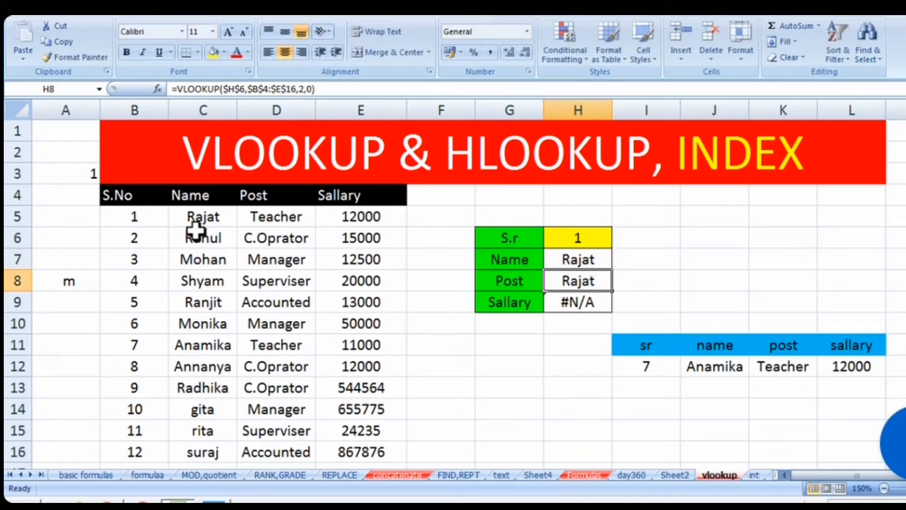
# Set the column index in the H8 formula to 3 so that it looks up the post
pyautogui.doubleClick(584, 281)
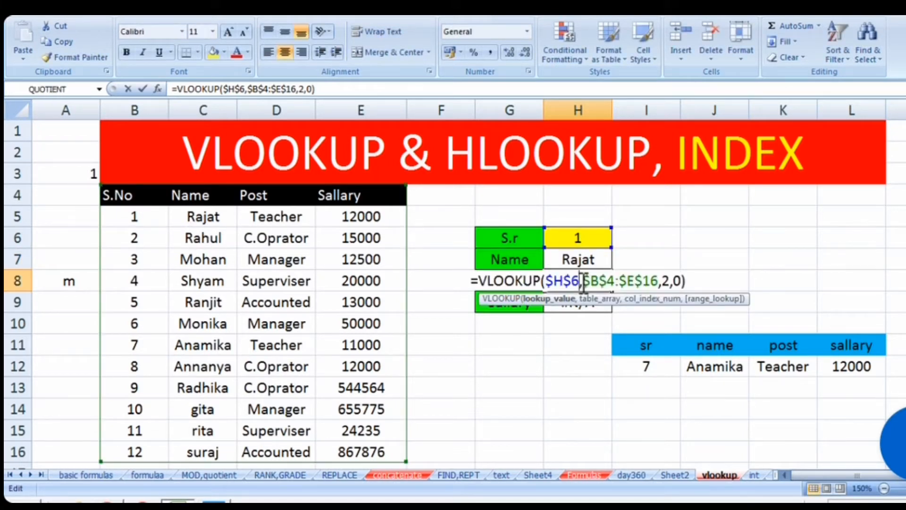
pyautogui.click(671, 280)
pyautogui.press('BackSpace')
pyautogui.write('3')
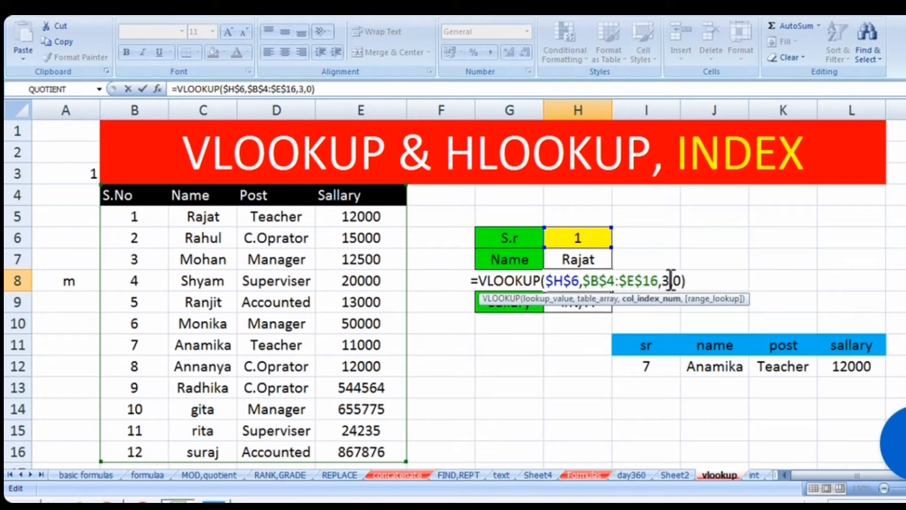
pyautogui.press('Return')
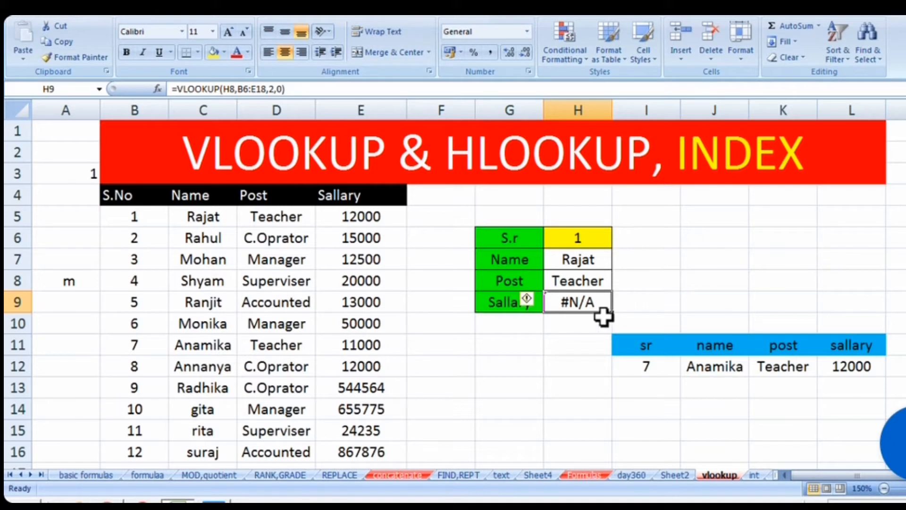
# Set the column index in the H9 salary lookup formula to 4
pyautogui.doubleClick(596, 304)
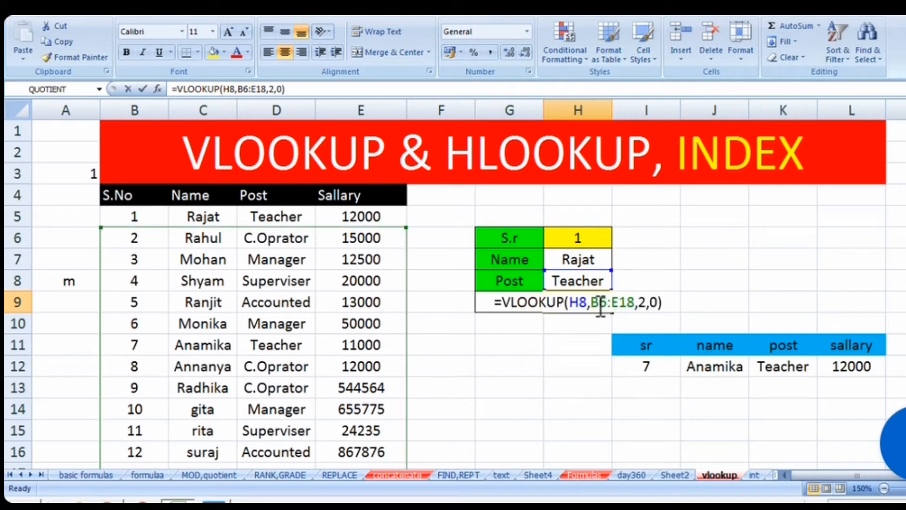
pyautogui.doubleClick(642, 301)
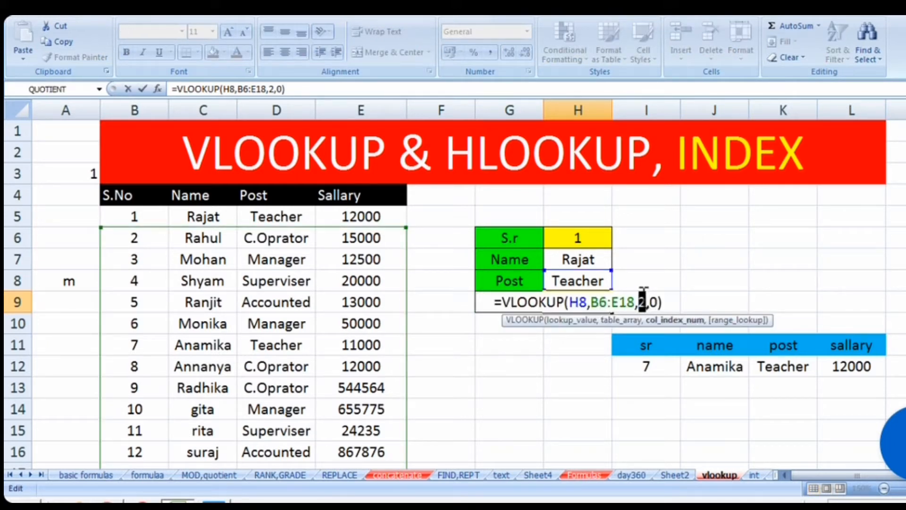
pyautogui.write('4')
pyautogui.press('Return')
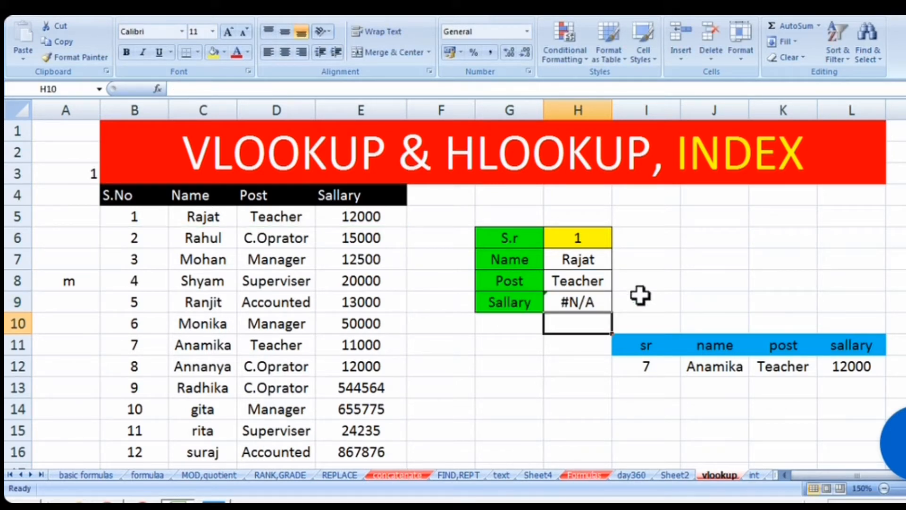
# Set the serial number in H6 to 6 to test the lookups
pyautogui.click(600, 238)
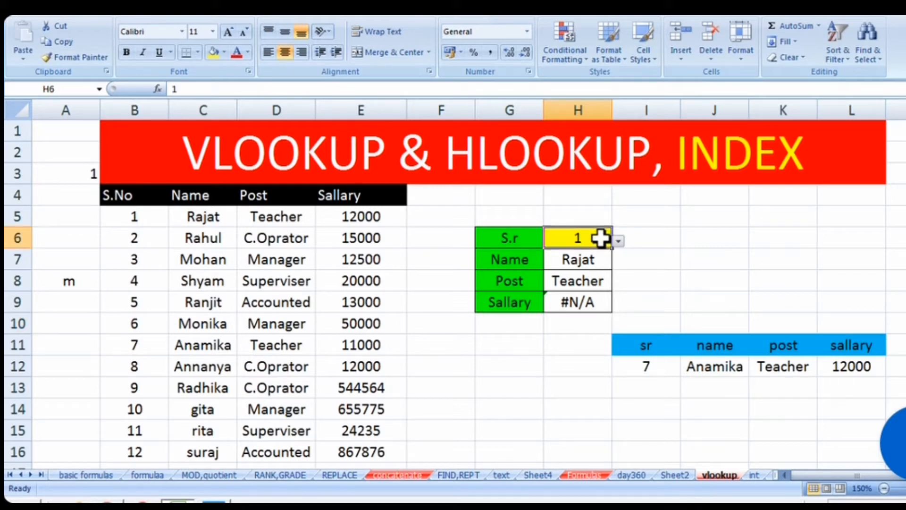
pyautogui.write('6')
pyautogui.click(646, 283)
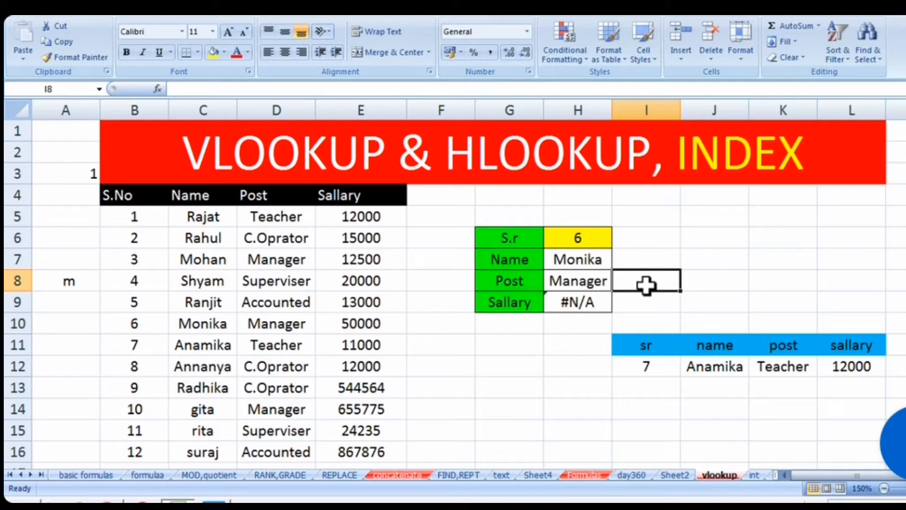
# Undo the serial number change, the H9 and H8 column index edits and the fill into H8
pyautogui.hotkey('ctrl', 'z')
pyautogui.hotkey('ctrl', 'z')
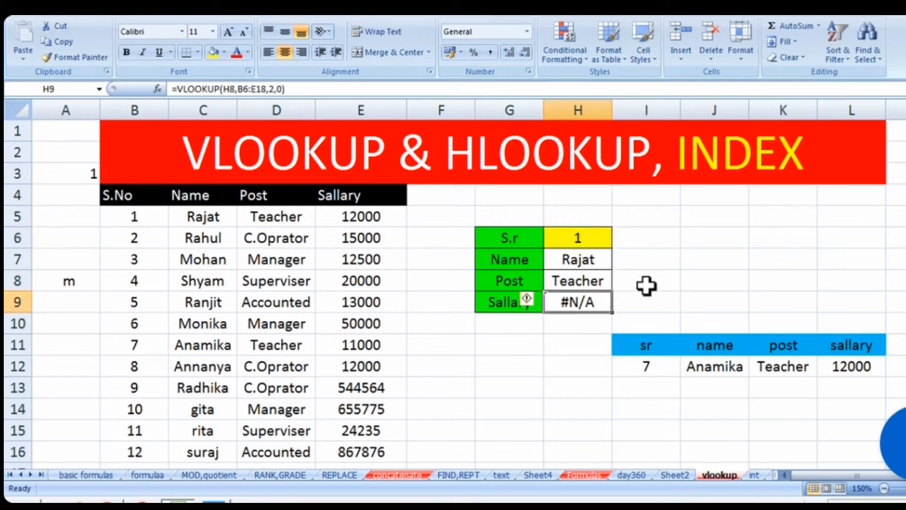
pyautogui.hotkey('ctrl', 'z')
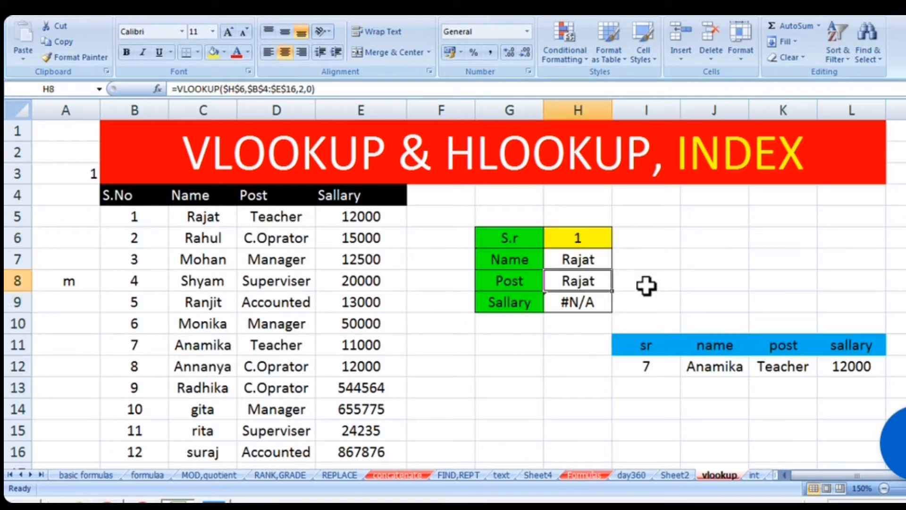
pyautogui.press('Up')
pyautogui.hotkey('ctrl', 'z')
pyautogui.hotkey('ctrl', 'z')
pyautogui.hotkey('ctrl', 'z')
pyautogui.hotkey('ctrl', 'z')
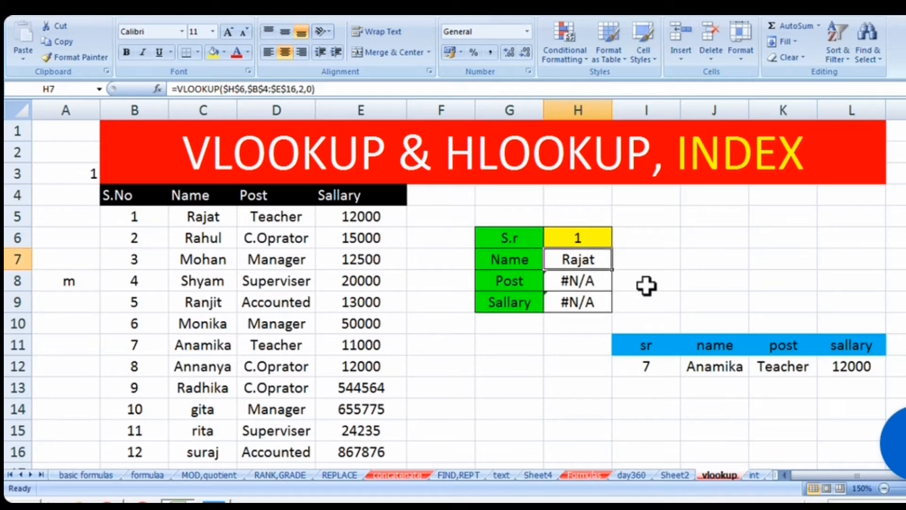
# Review the column index argument in the H7 formula and enter =ROW() in I7
pyautogui.doubleClick(581, 255)
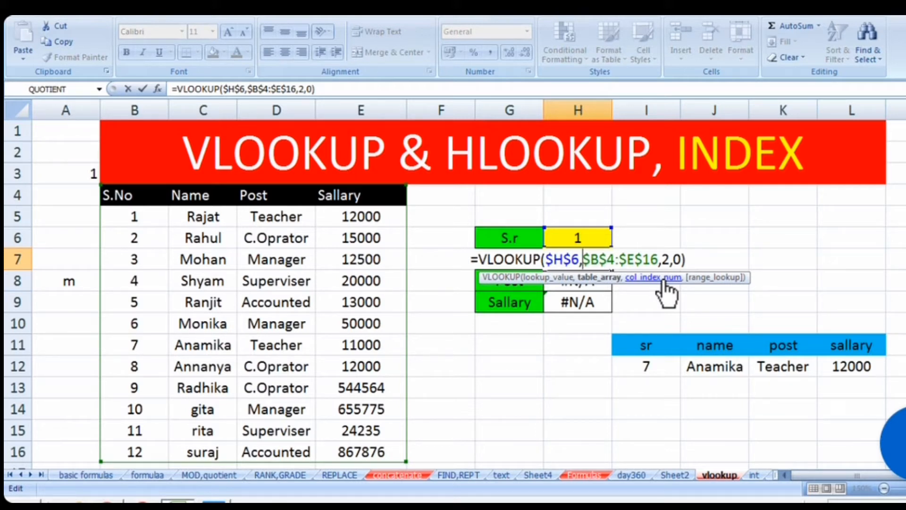
pyautogui.press('Return')
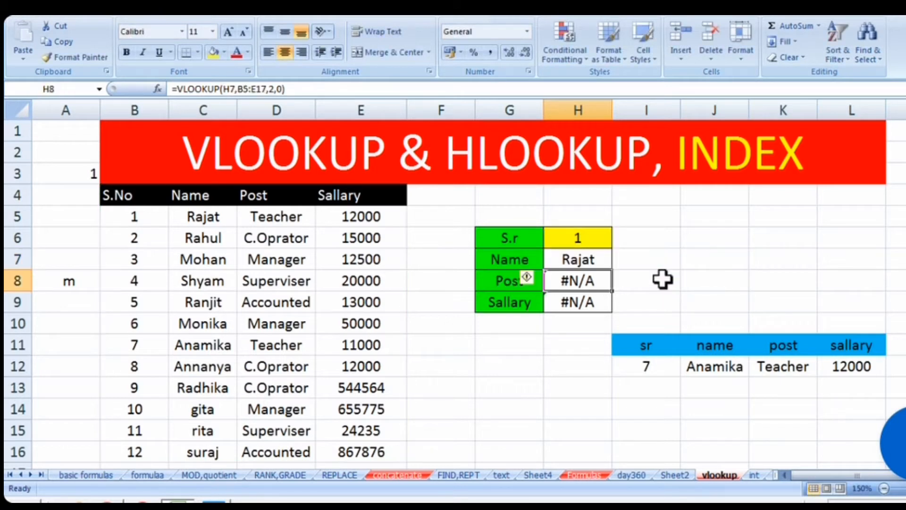
pyautogui.click(648, 261)
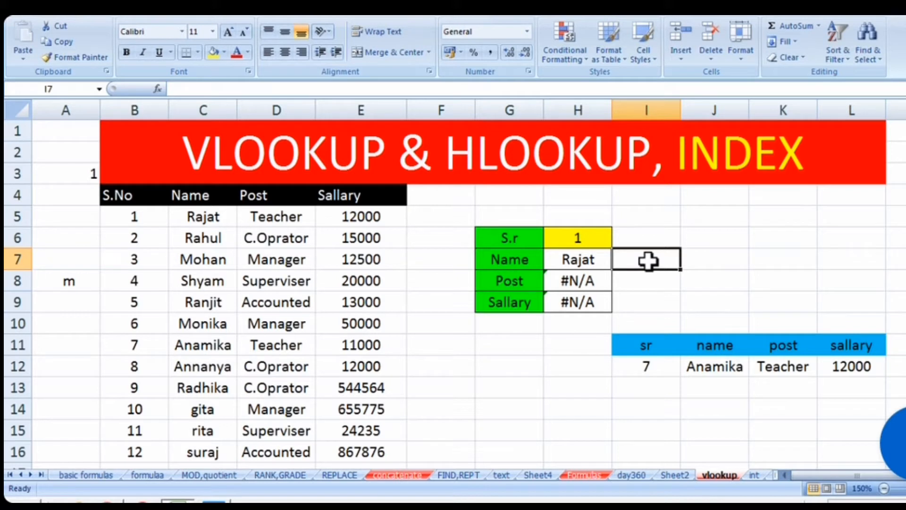
pyautogui.write('=ro')
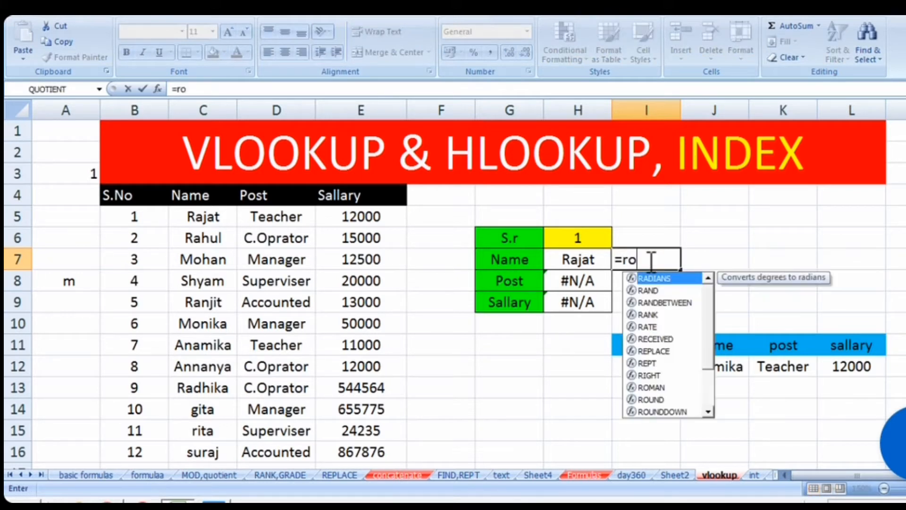
pyautogui.write('w')
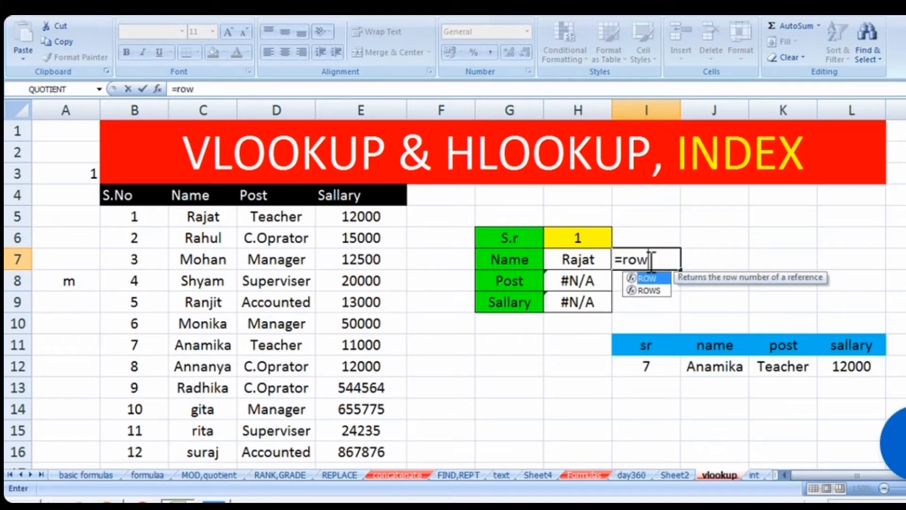
pyautogui.write('()')
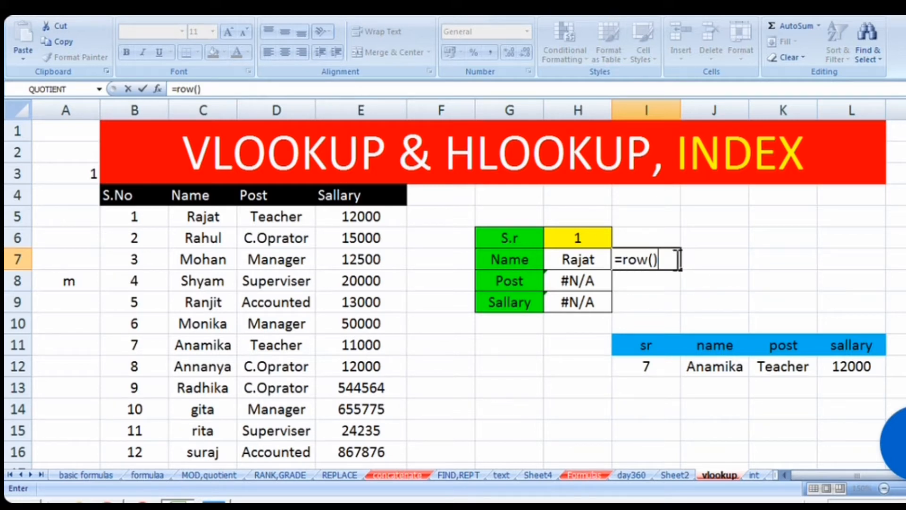
pyautogui.press('Return')
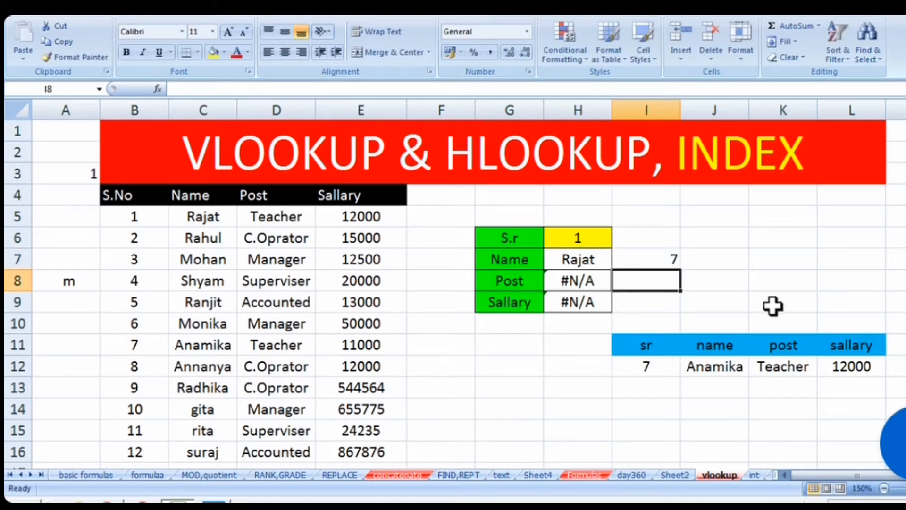
pyautogui.click(660, 258)
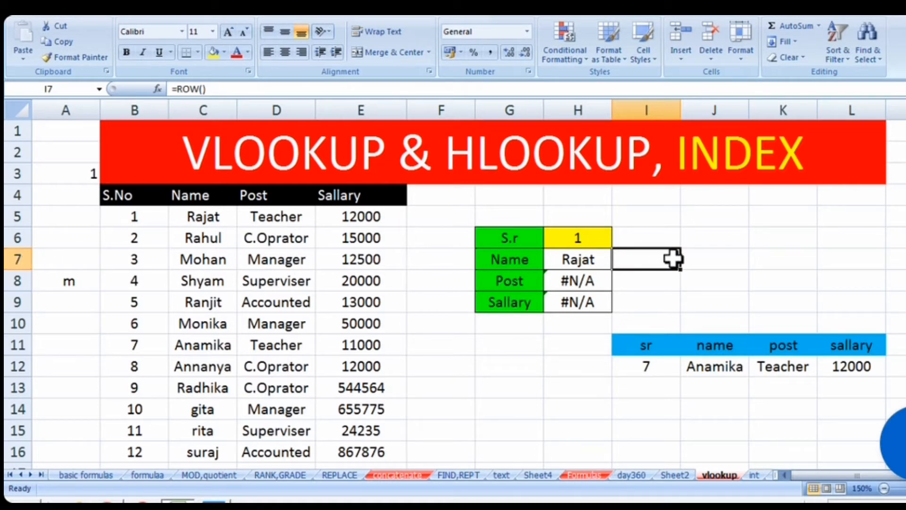
# Enter =ROW() in F7, on the same row as the name lookup
pyautogui.click(583, 259)
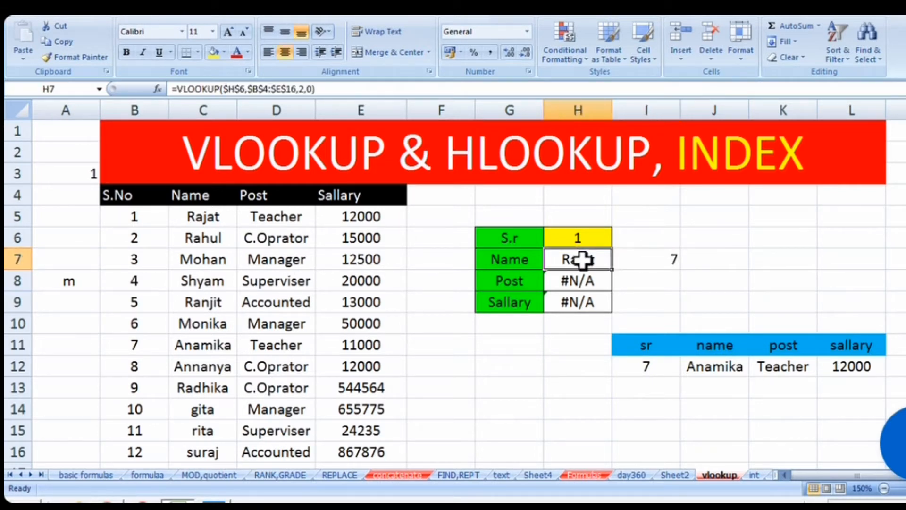
pyautogui.click(442, 257)
pyautogui.write('=row')
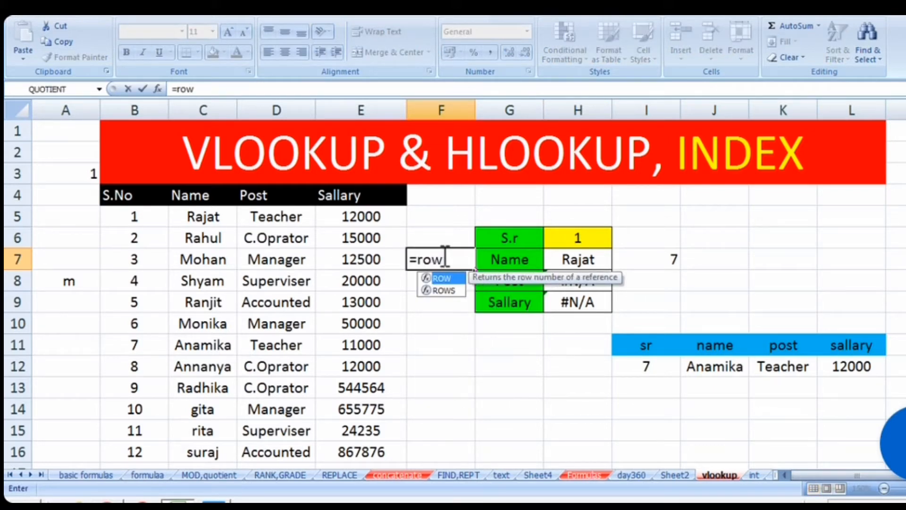
pyautogui.write('()')
pyautogui.press('Return')
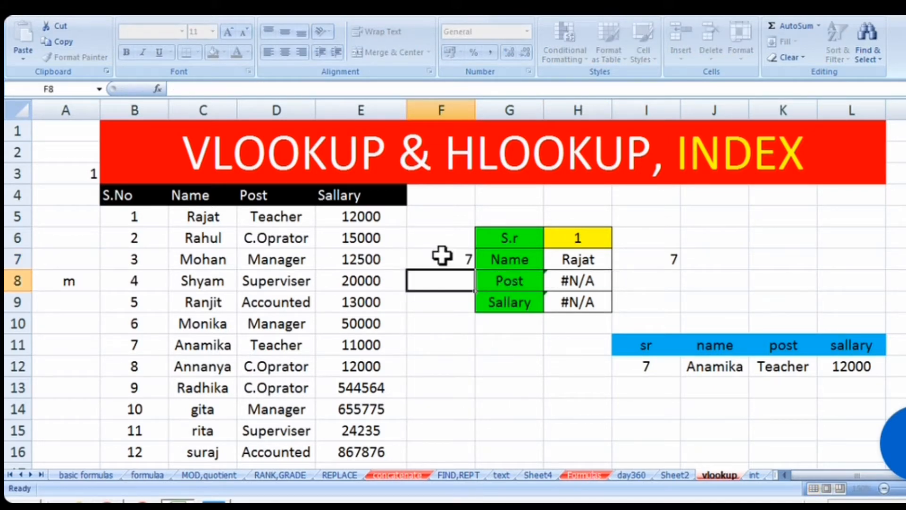
# Compare the ROW results with the row 7 heading and fill the ROW formula from I7 down to I8
pyautogui.click(444, 259)
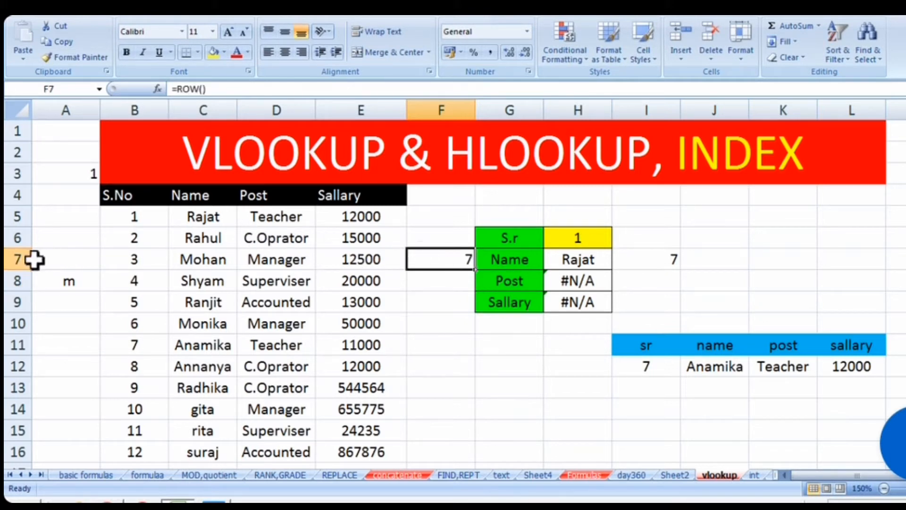
pyautogui.click(19, 260)
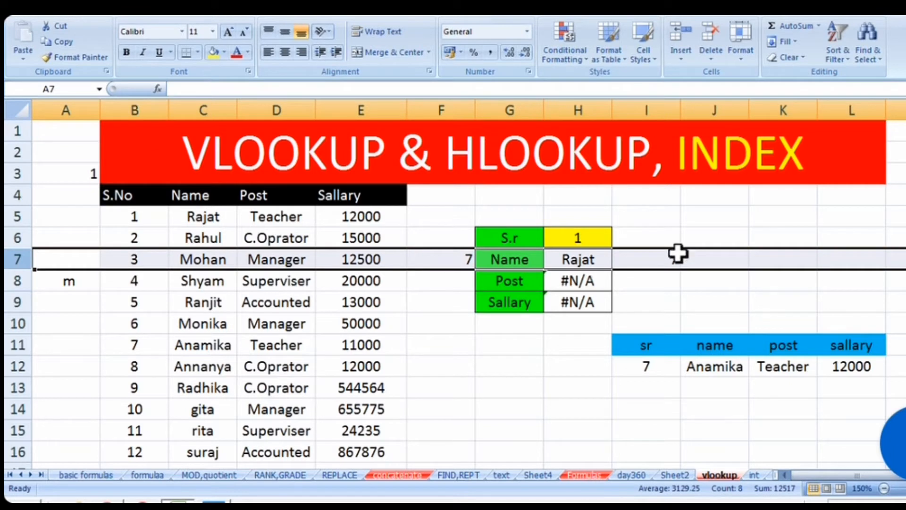
pyautogui.click(718, 257)
pyautogui.click(581, 258)
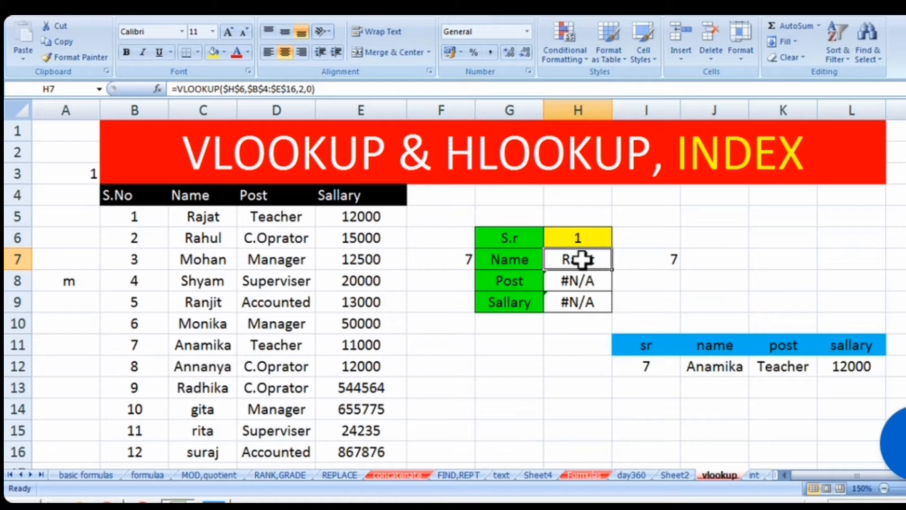
pyautogui.click(674, 257)
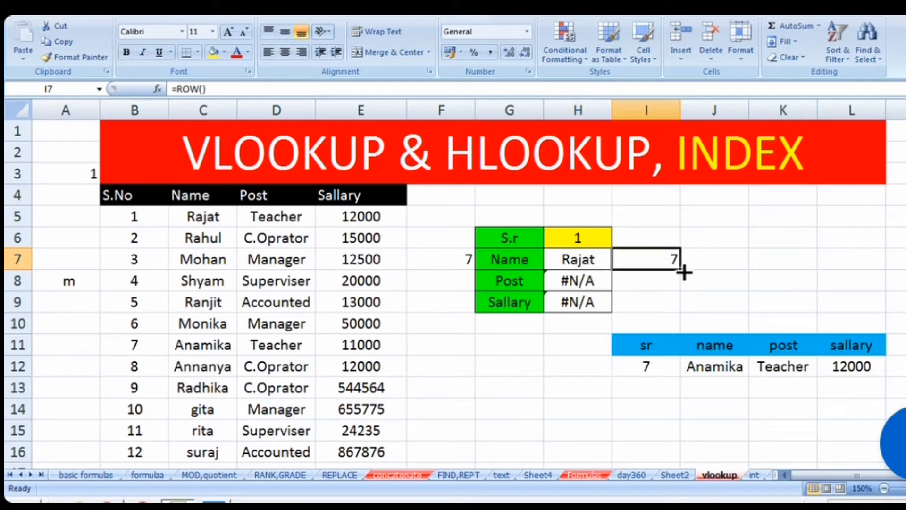
pyautogui.moveTo(684, 271); pyautogui.dragTo(679, 283)
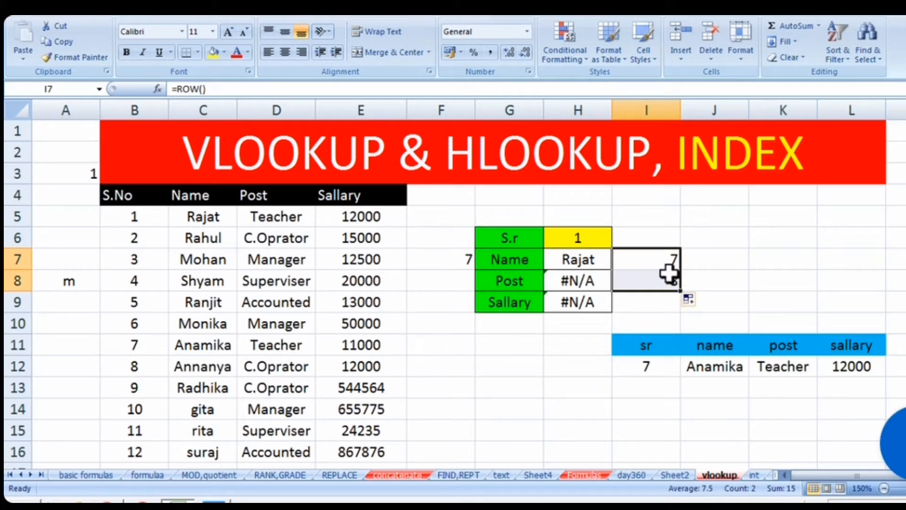
# Replace the fixed column index in the H7 formula with ROW()-5, giving =VLOOKUP($H$6,$B$4:$E$16,ROW()-5,0)
pyautogui.click(597, 258)
pyautogui.doubleClick(596, 259)
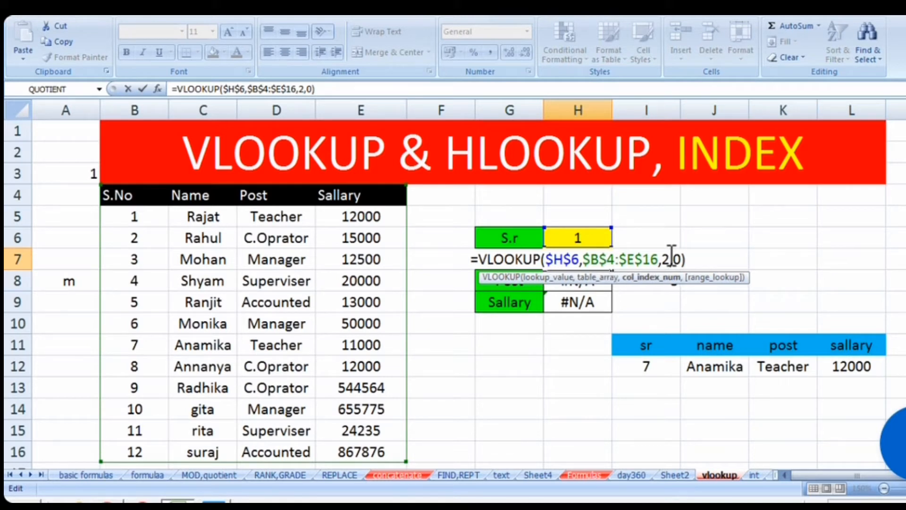
pyautogui.press('BackSpace')
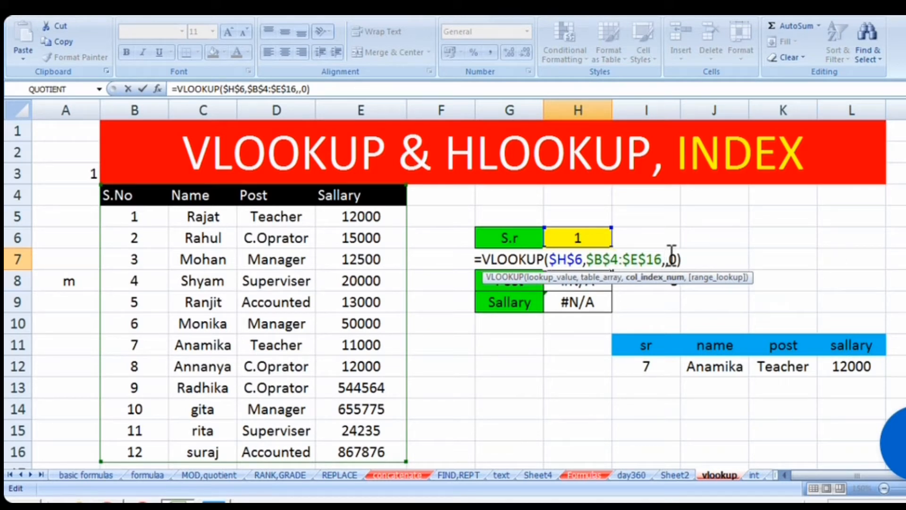
pyautogui.write('row')
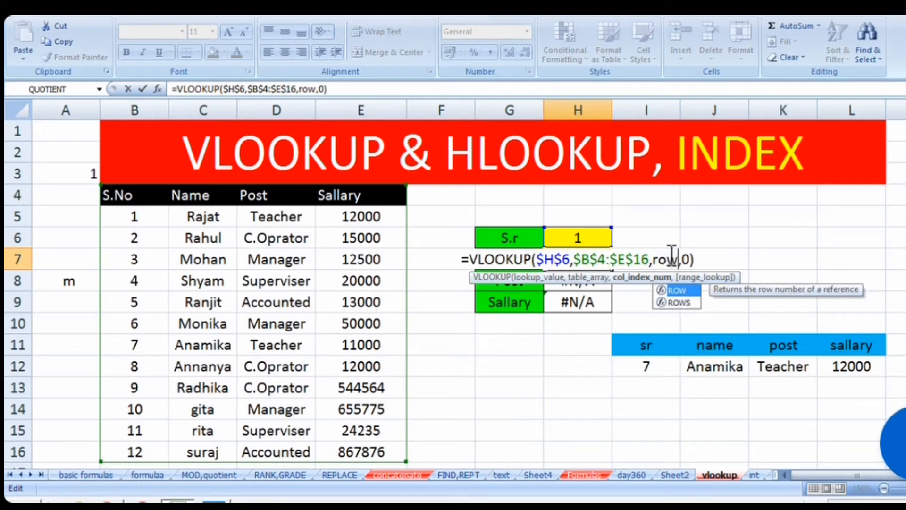
pyautogui.write('(')
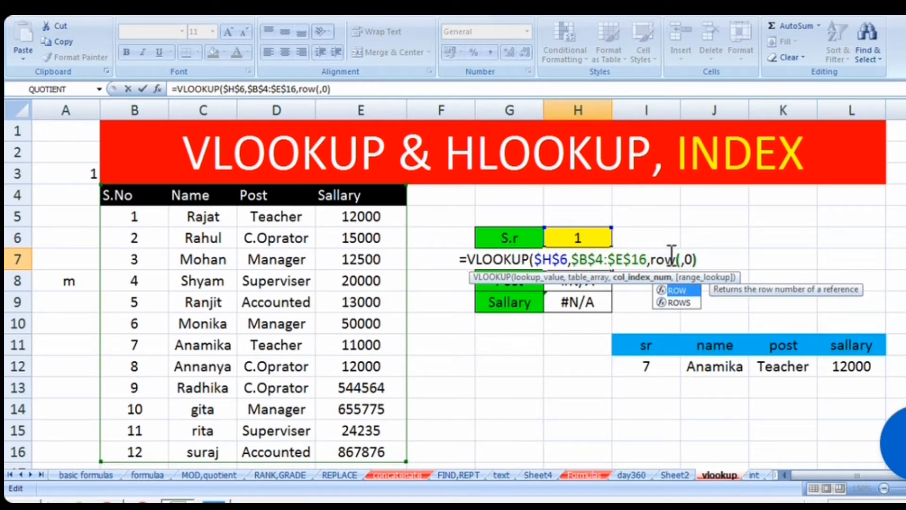
pyautogui.write(')')
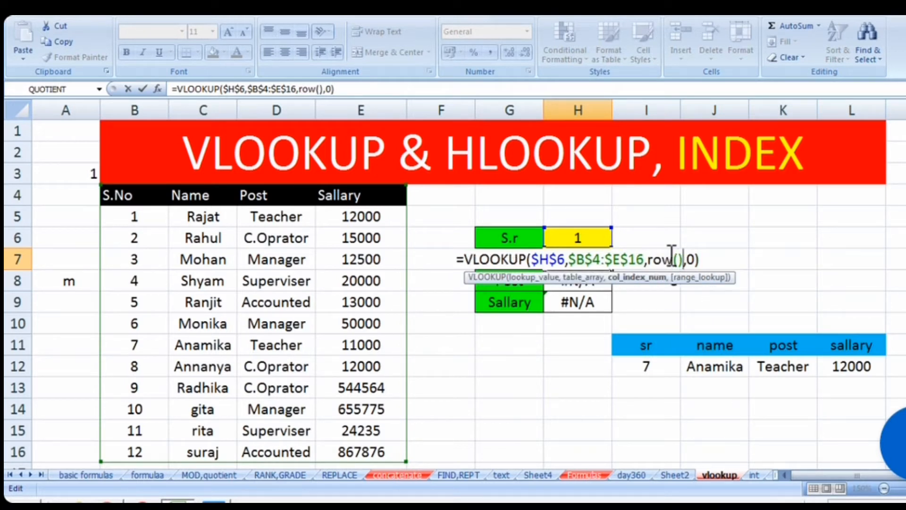
pyautogui.write('-')
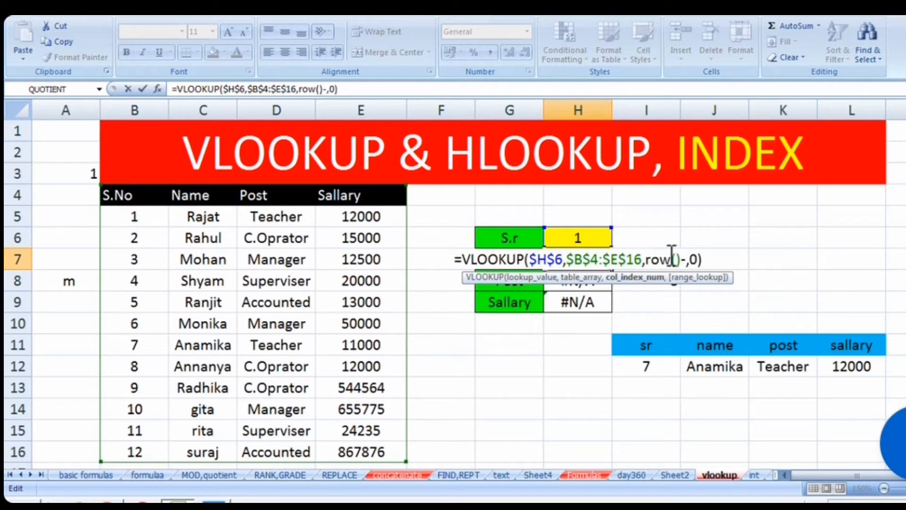
pyautogui.write('5')
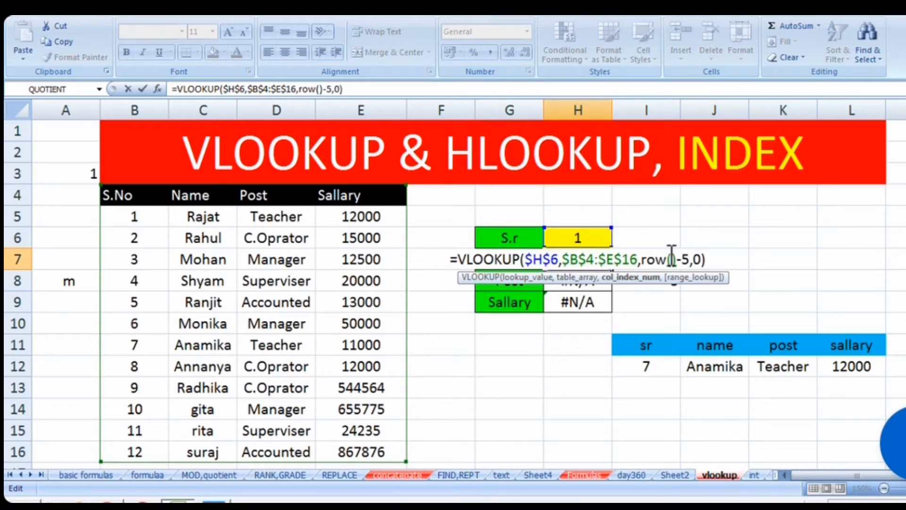
pyautogui.press('Return')
# Review the ROW()-5 argument in H7, and fill the formula down through H9 for the post and salary
pyautogui.click(583, 258)
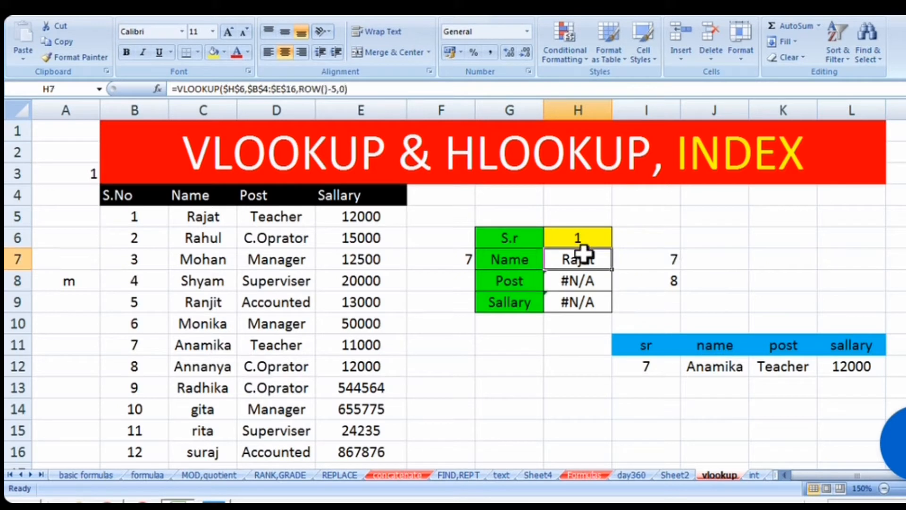
pyautogui.doubleClick(583, 257)
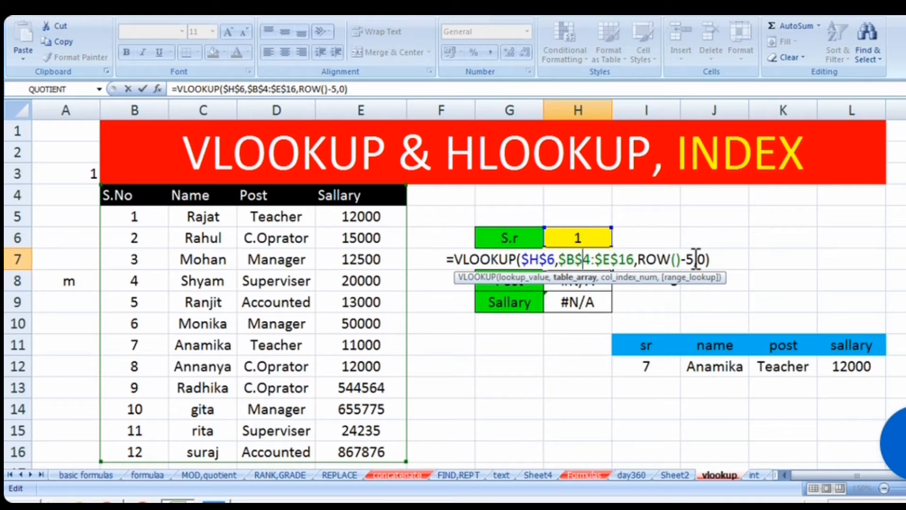
pyautogui.press('Return')
pyautogui.click(590, 260)
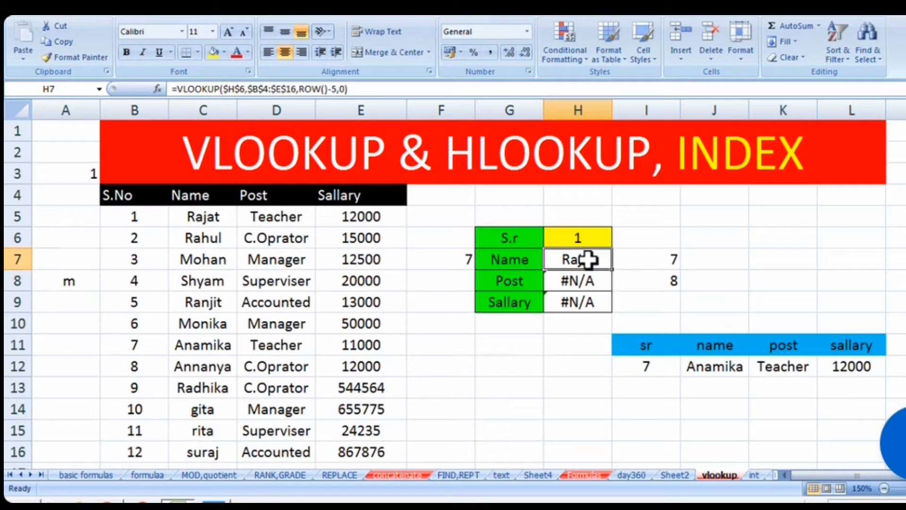
pyautogui.moveTo(613, 269); pyautogui.dragTo(613, 309)
pyautogui.click(586, 282)
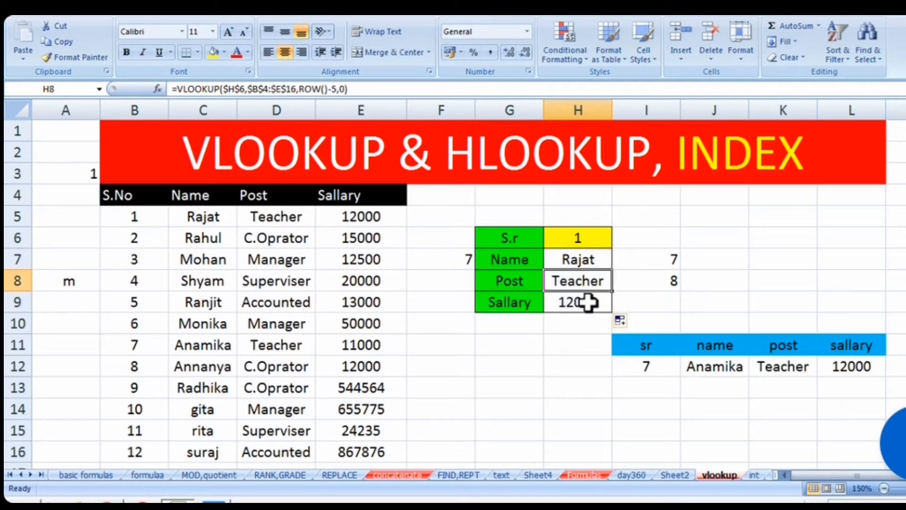
# Examine the ROW()-5 column index in the H8 post formula against the row number in I8
pyautogui.click(587, 300)
pyautogui.click(593, 281)
pyautogui.doubleClick(592, 282)
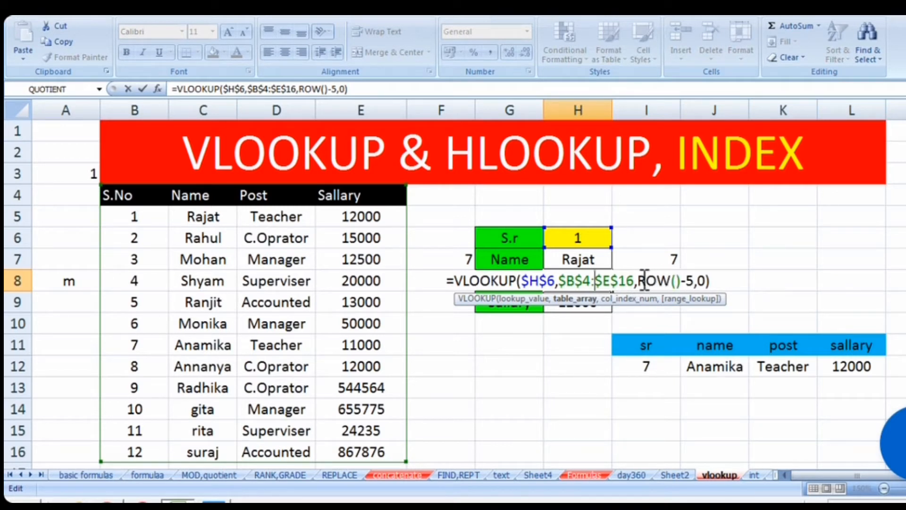
pyautogui.press('Return')
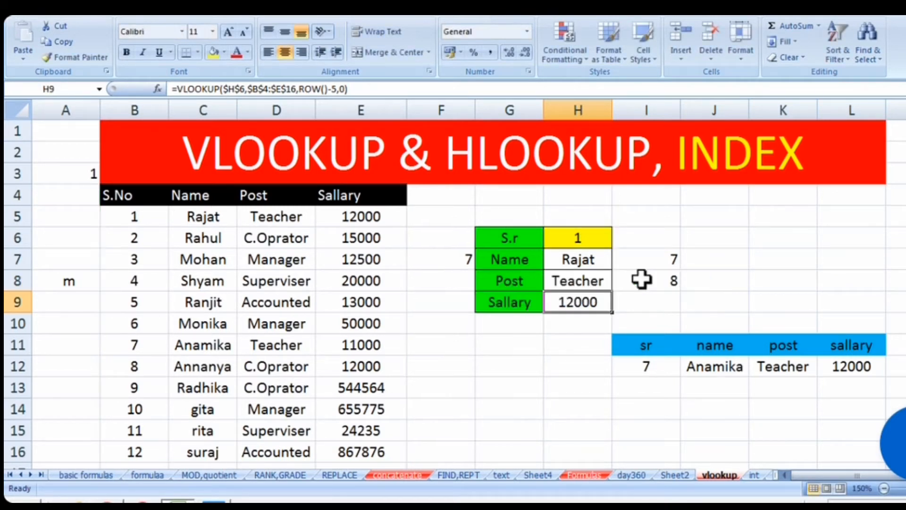
pyautogui.click(654, 281)
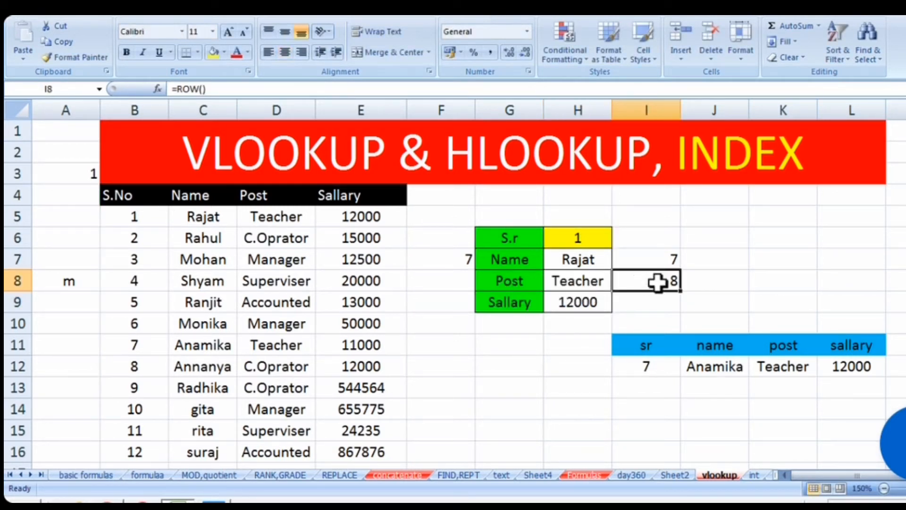
pyautogui.click(601, 283)
pyautogui.doubleClick(601, 284)
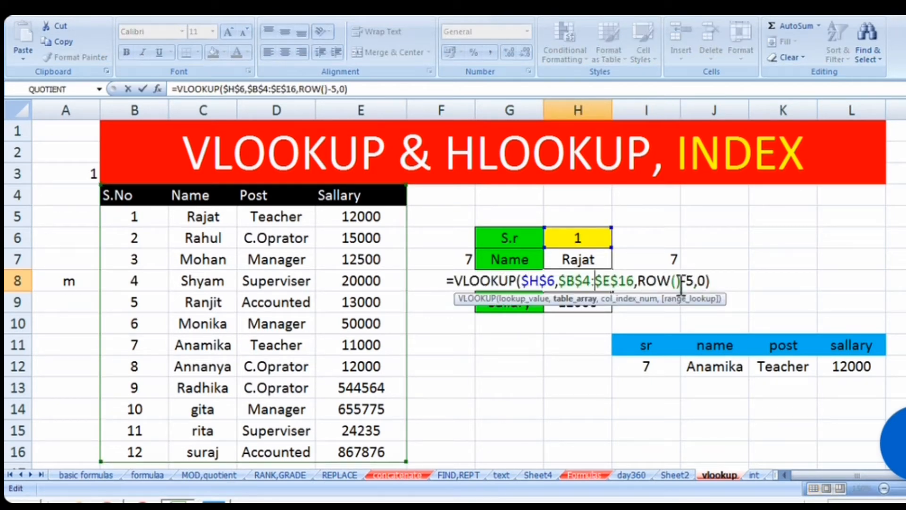
pyautogui.press('Return')
# Check the salary formula in H9 and fill the ROW formula from I8 down to I9
pyautogui.doubleClick(589, 306)
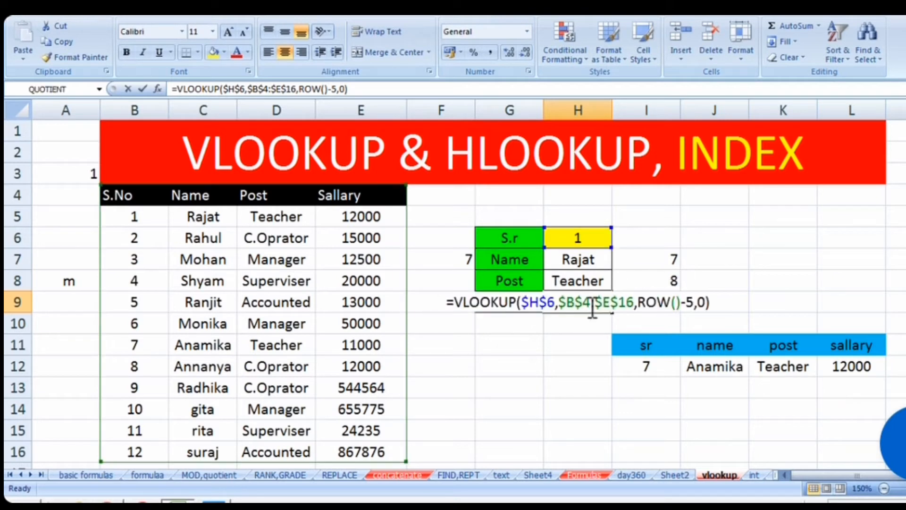
pyautogui.press('Return')
pyautogui.click(668, 301)
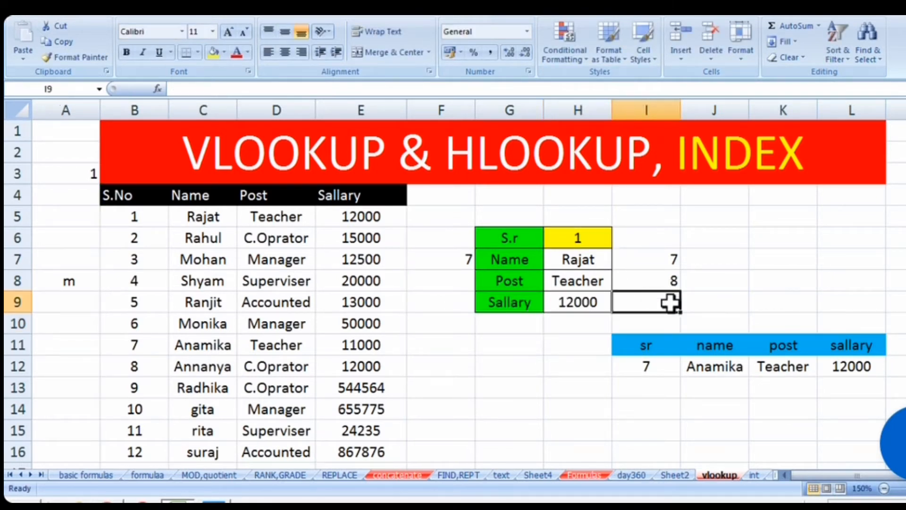
pyautogui.click(679, 284)
pyautogui.moveTo(681, 290)
pyautogui.mouseDown()
pyautogui.moveTo(682, 303)
pyautogui.moveTo(668, 300)
pyautogui.mouseUp()
# Compare the ROW()-5 argument in the H9 salary formula with I9, and review the H8 formula
pyautogui.doubleClick(587, 301)
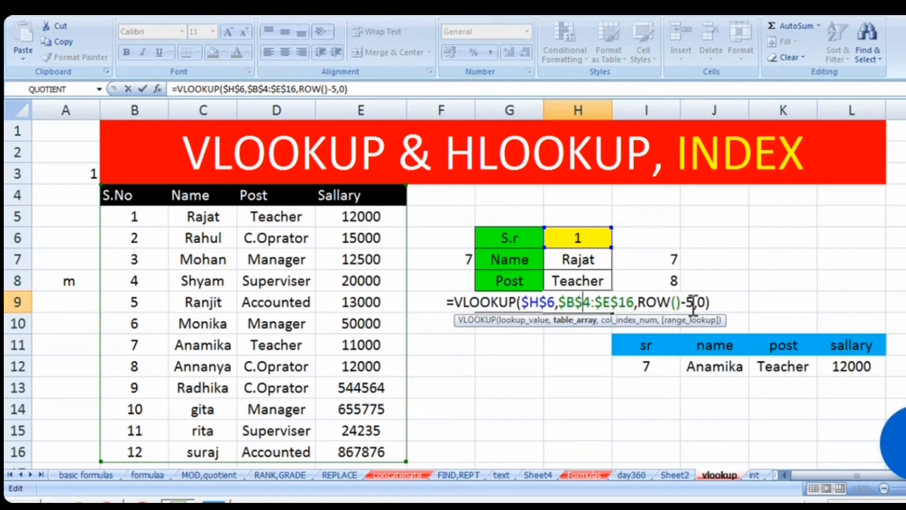
pyautogui.press('Return')
pyautogui.click(580, 298)
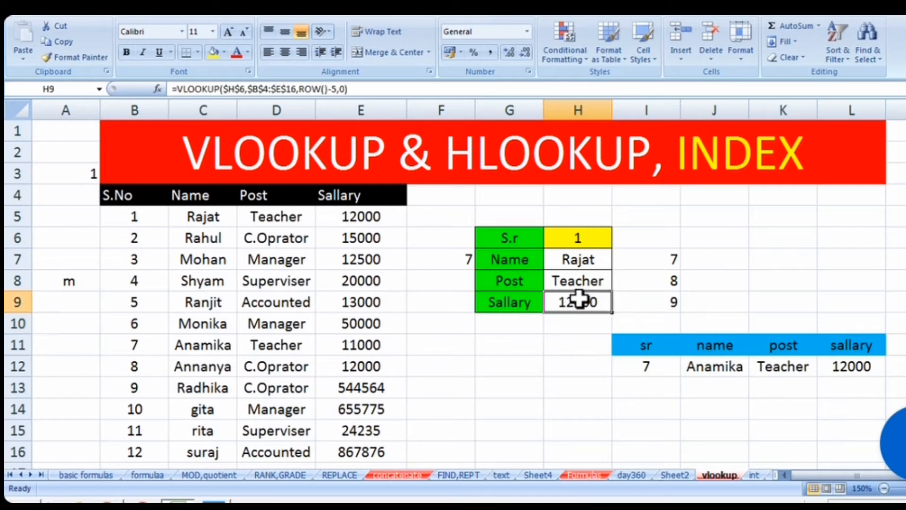
pyautogui.click(595, 279)
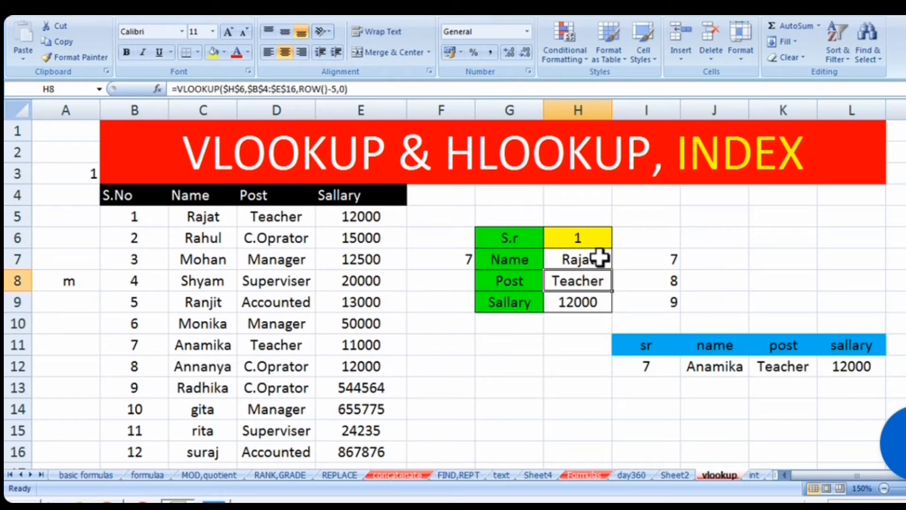
pyautogui.click(595, 301)
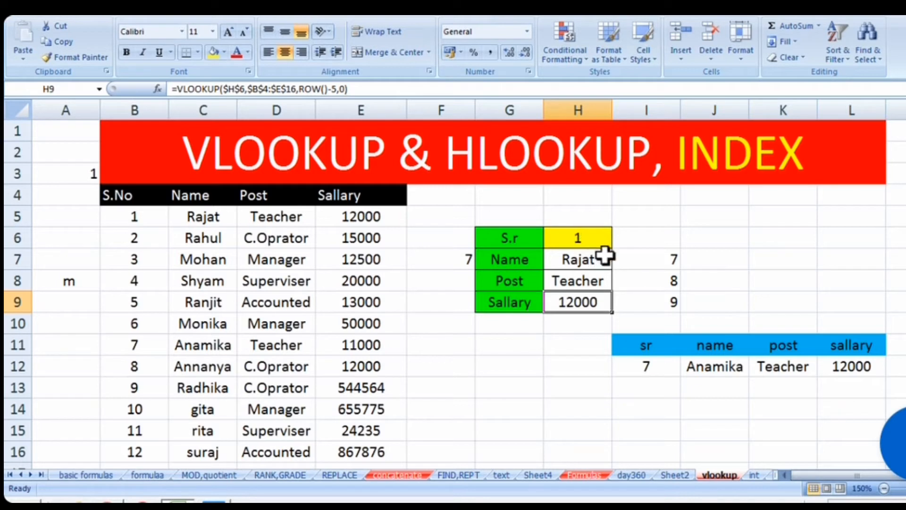
pyautogui.click(634, 323)
pyautogui.click(775, 265)
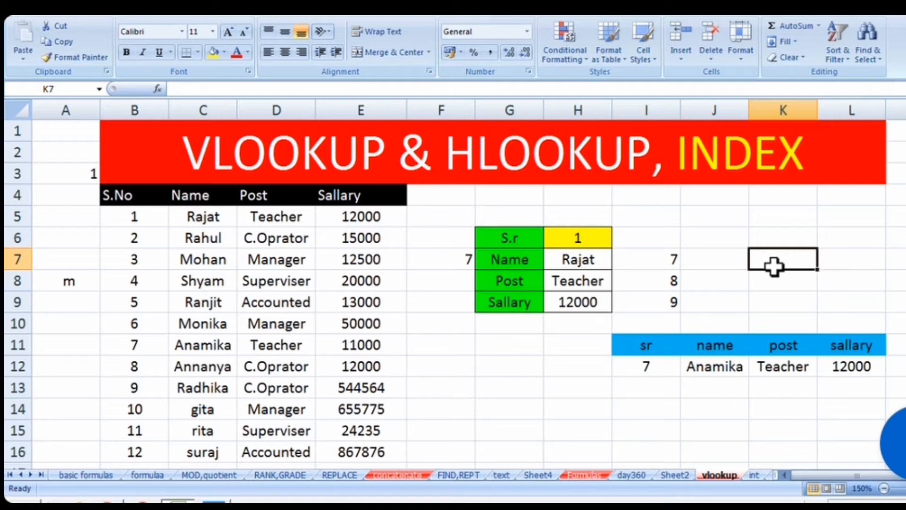
pyautogui.click(569, 324)
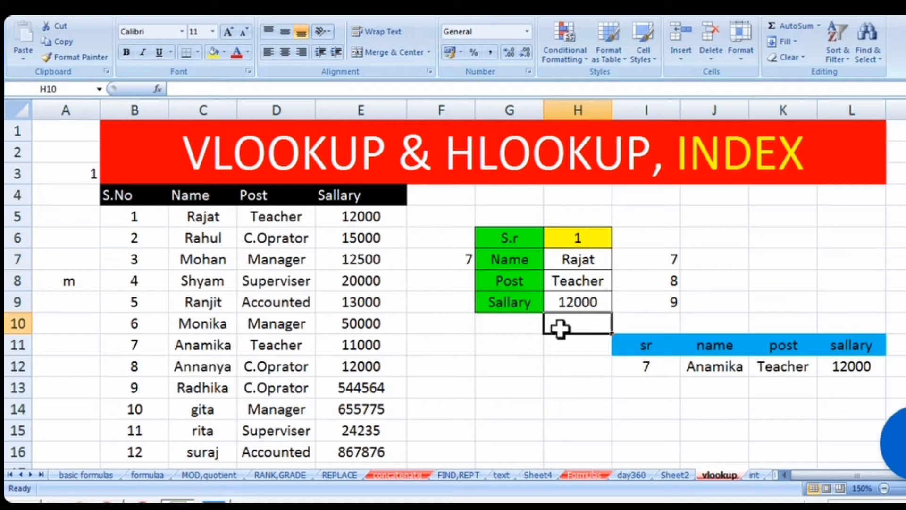
pyautogui.click(576, 344)
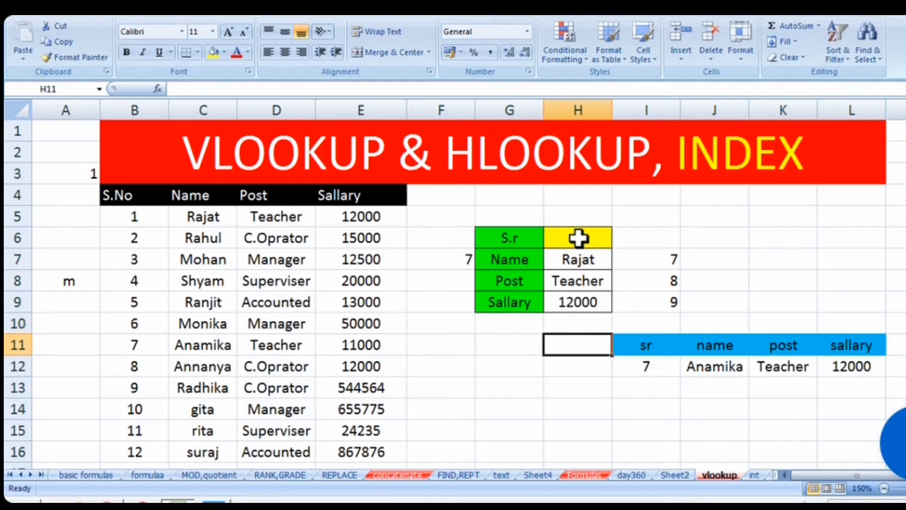
pyautogui.moveTo(581, 239); pyautogui.dragTo(578, 303)
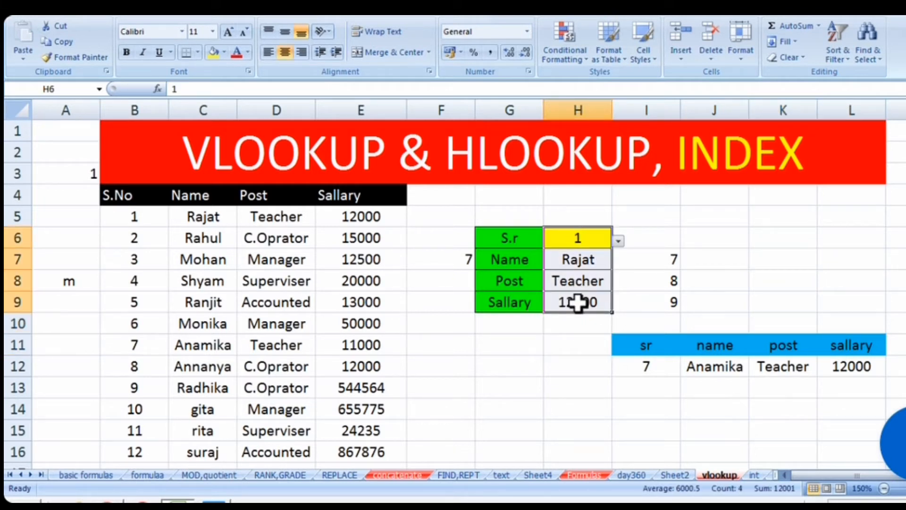
pyautogui.click(579, 343)
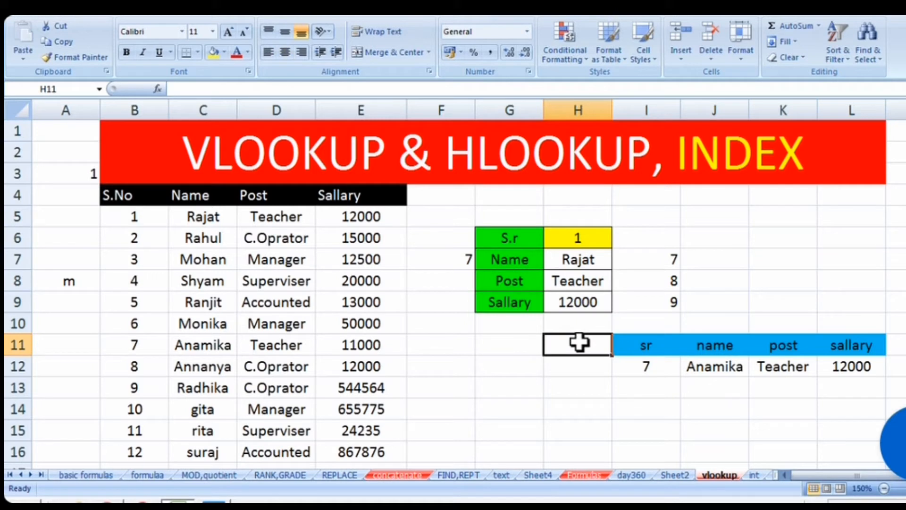
# Test the lookup formulas by choosing serial numbers 3 and 7 from the list in H6
pyautogui.click(587, 239)
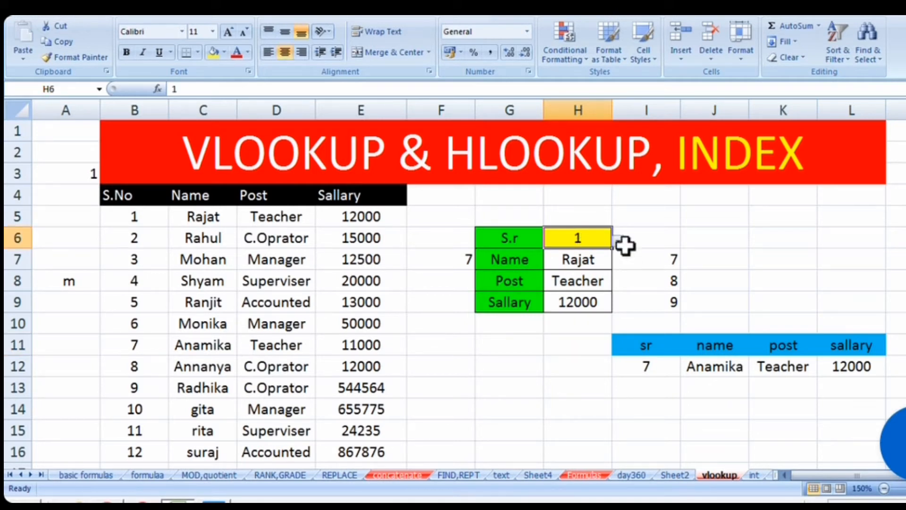
pyautogui.click(620, 239)
pyautogui.click(587, 286)
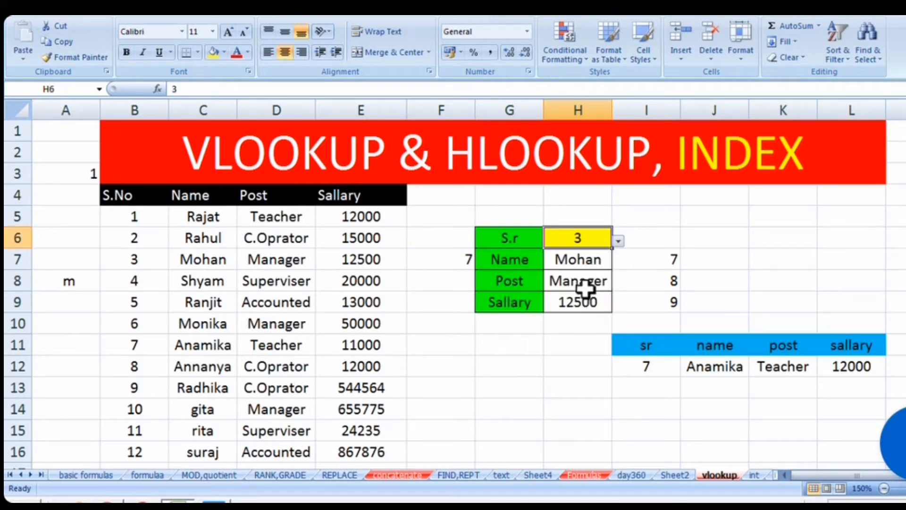
pyautogui.click(619, 239)
pyautogui.click(580, 317)
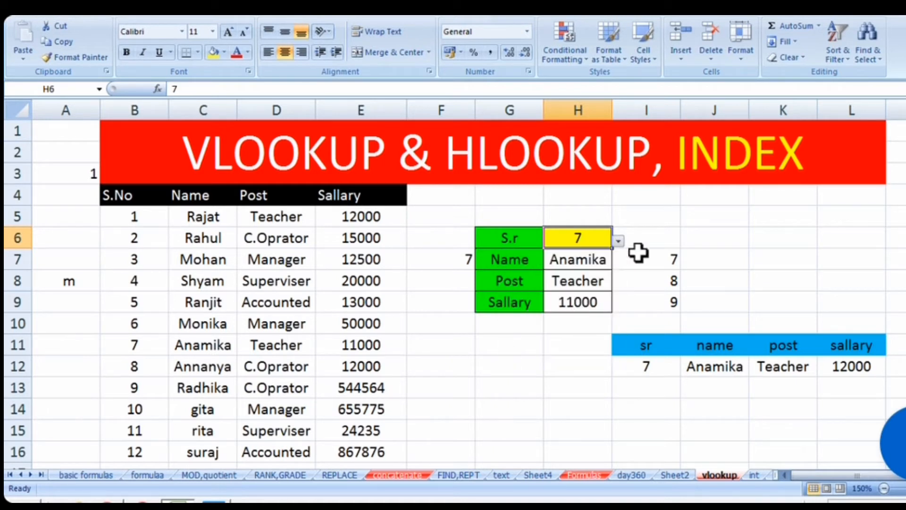
# Remove the list validation from H6 by allowing any value, and enter serial number 8 directly
pyautogui.click(642, 243)
pyautogui.click(596, 237)
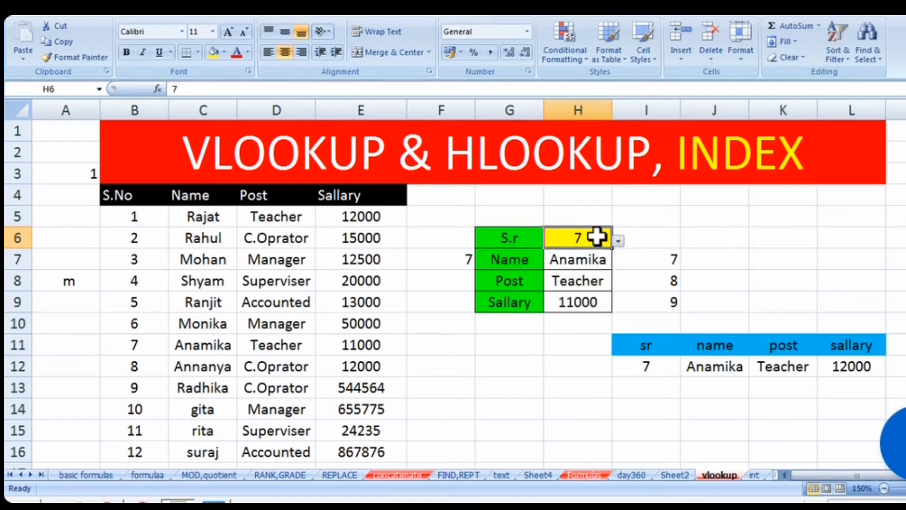
pyautogui.click(261, 15)
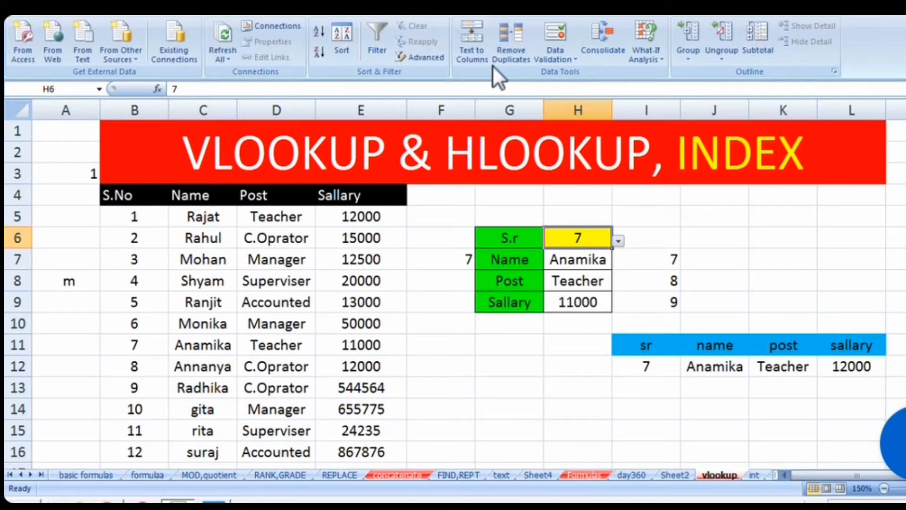
pyautogui.click(568, 55)
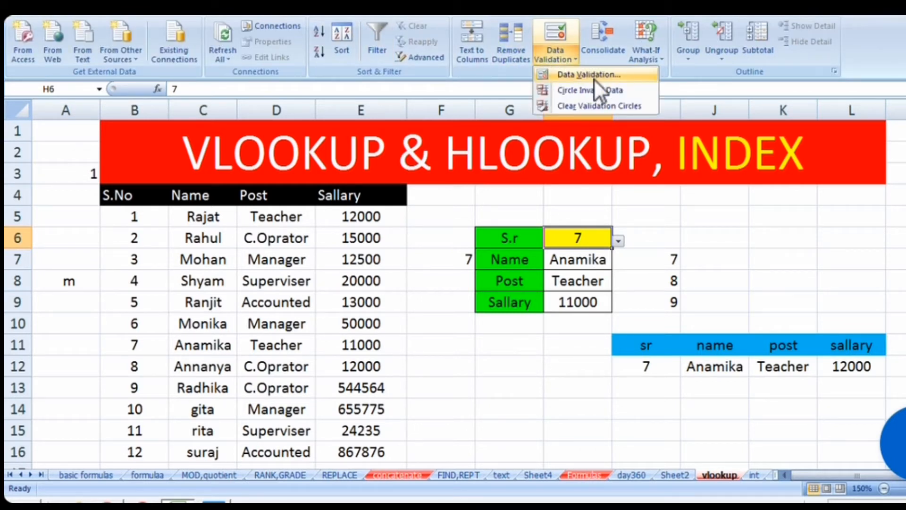
pyautogui.click(594, 75)
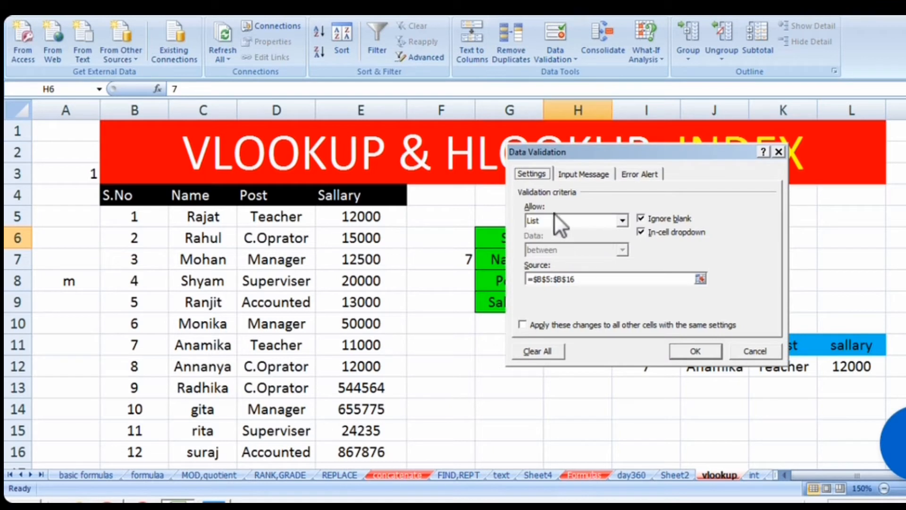
pyautogui.click(575, 219)
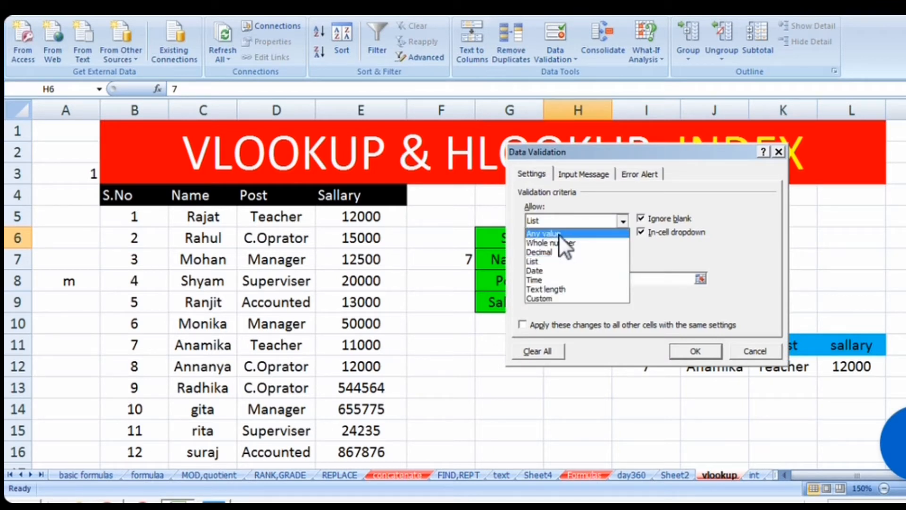
pyautogui.click(559, 234)
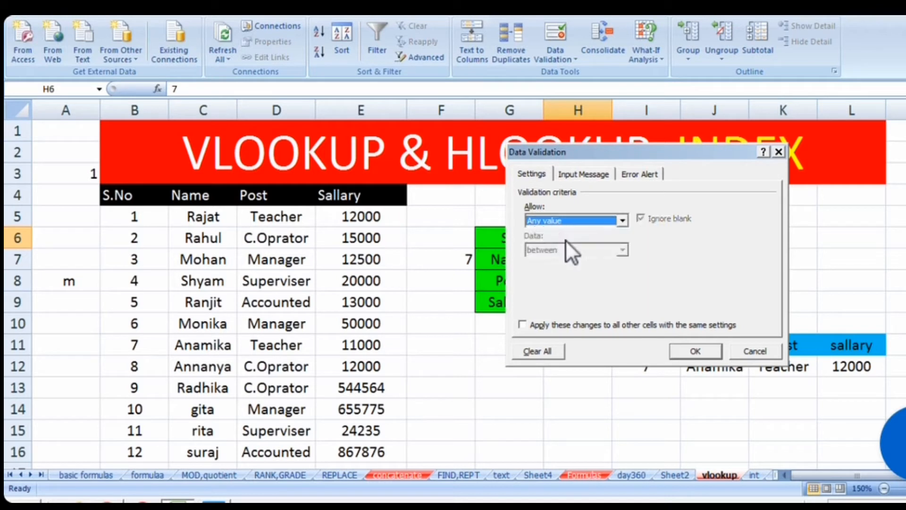
pyautogui.click(694, 350)
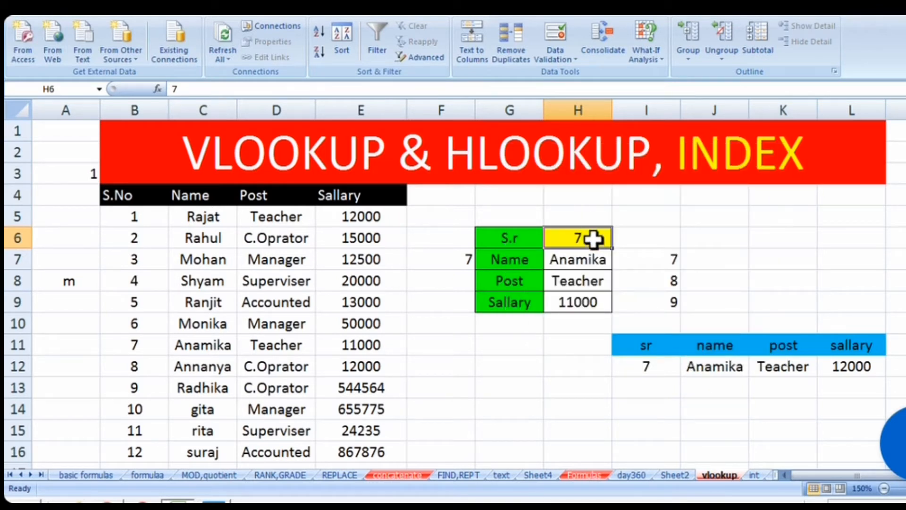
pyautogui.write('8')
pyautogui.click(673, 239)
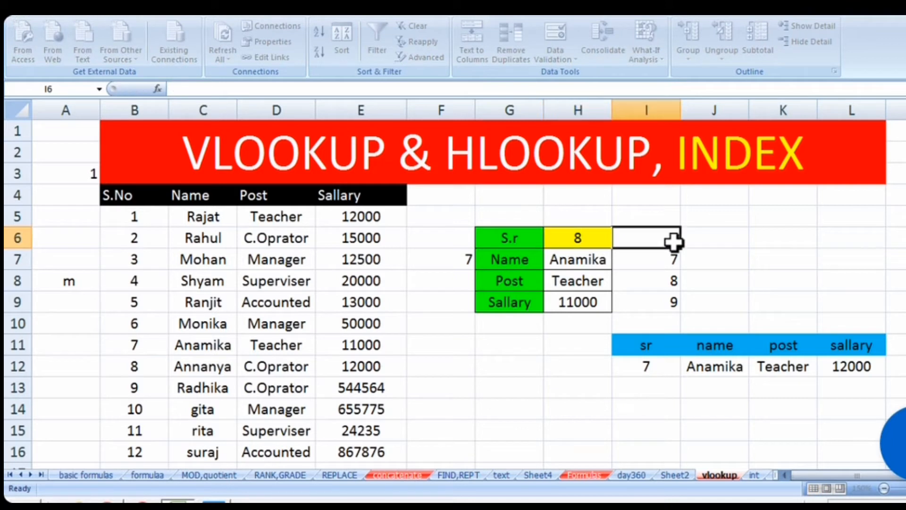
# Add List data validation to H6 with source =$B$5:$B$16, and choose serial number 10 from it
pyautogui.click(593, 237)
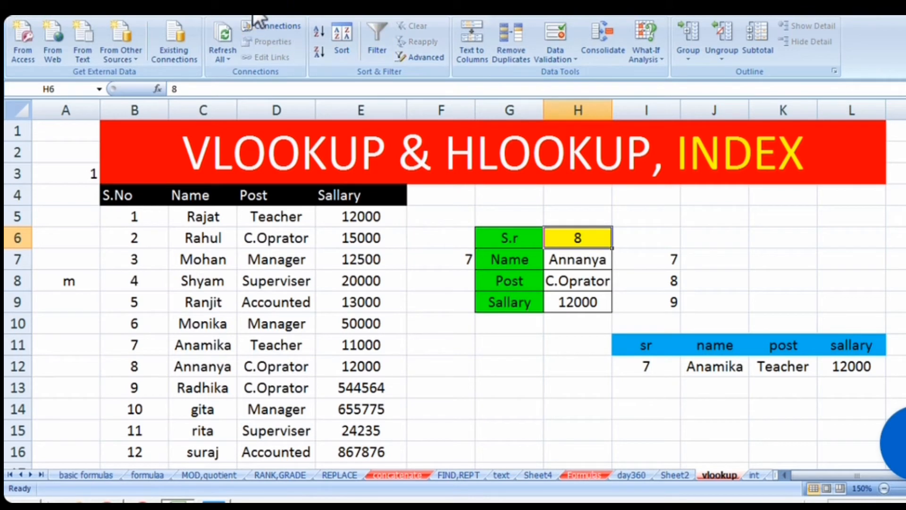
pyautogui.click(576, 56)
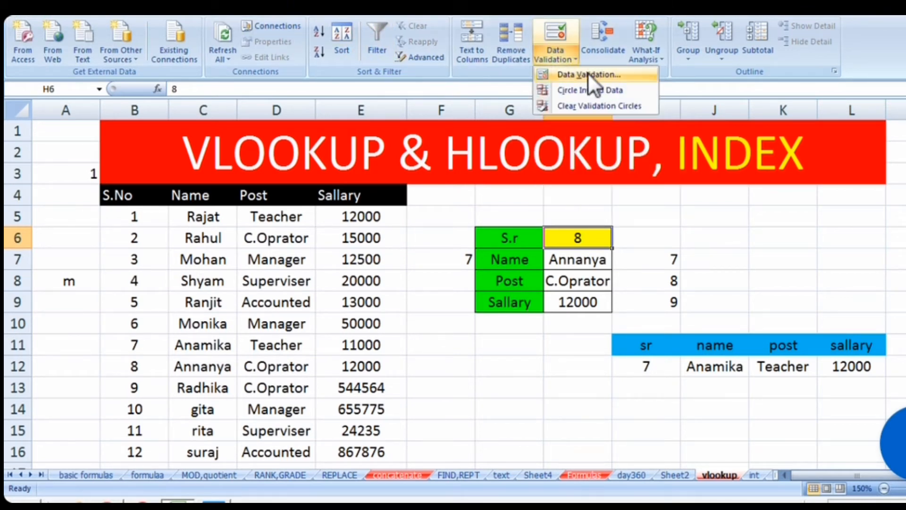
pyautogui.click(590, 72)
pyautogui.click(624, 220)
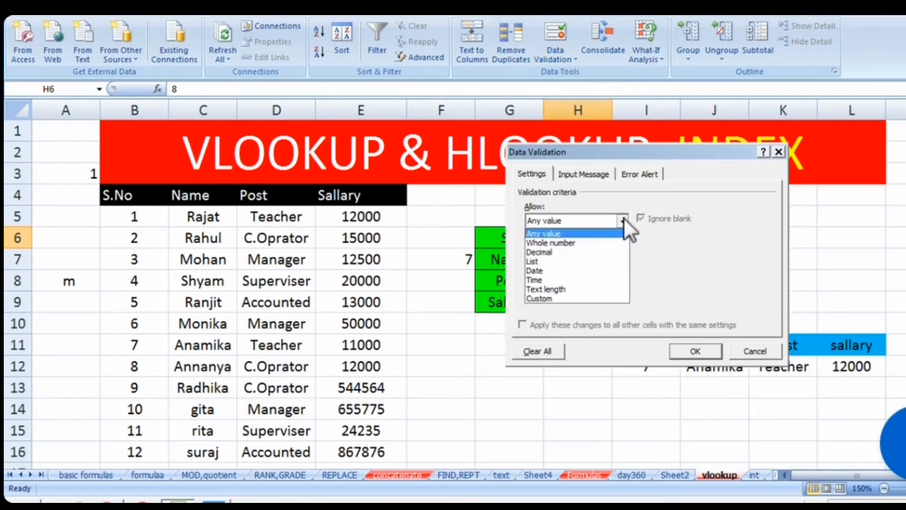
pyautogui.click(548, 262)
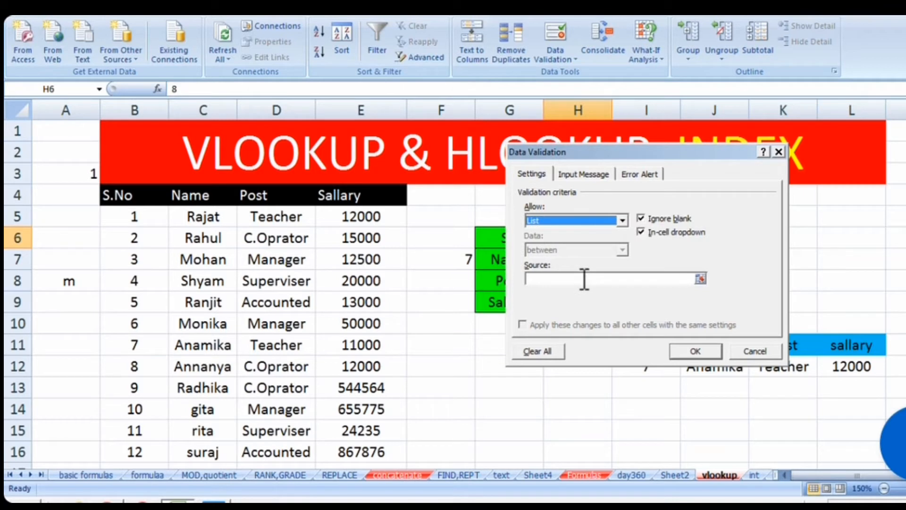
pyautogui.click(584, 279)
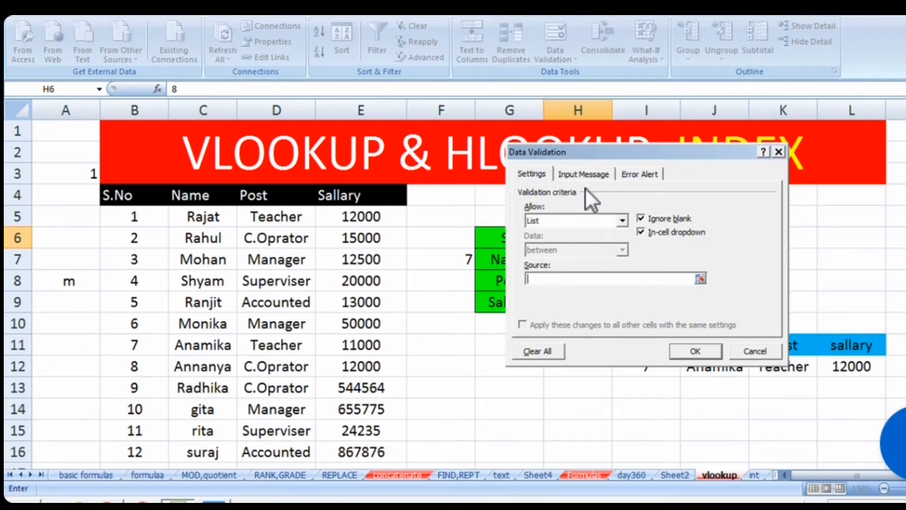
pyautogui.moveTo(577, 149); pyautogui.dragTo(740, 159)
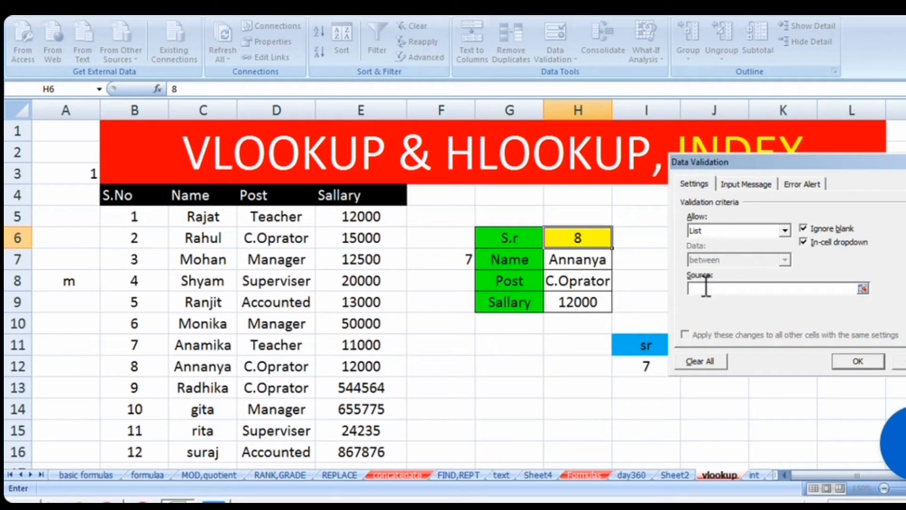
pyautogui.moveTo(130, 213); pyautogui.dragTo(137, 454)
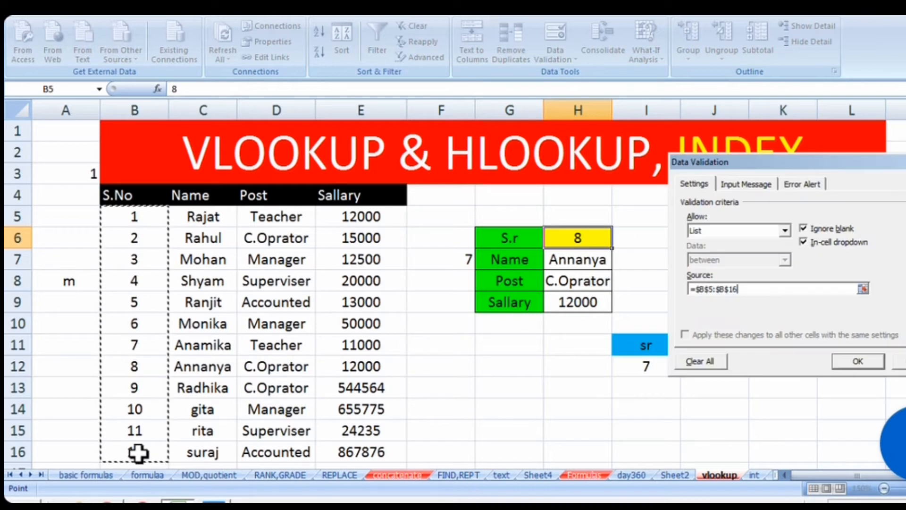
pyautogui.click(840, 361)
pyautogui.click(619, 241)
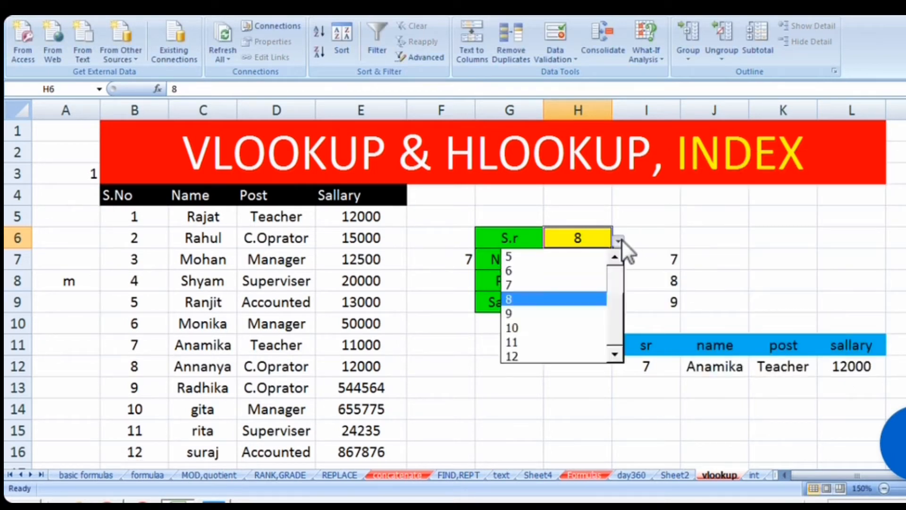
pyautogui.click(568, 327)
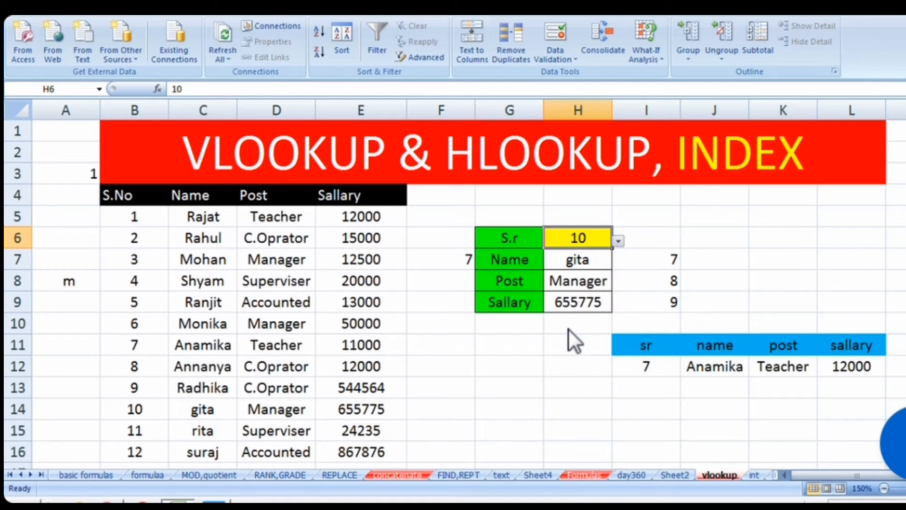
# Test the lookup formulas by choosing serial numbers 7 and 10 from the list in H6
pyautogui.click(619, 240)
pyautogui.click(575, 282)
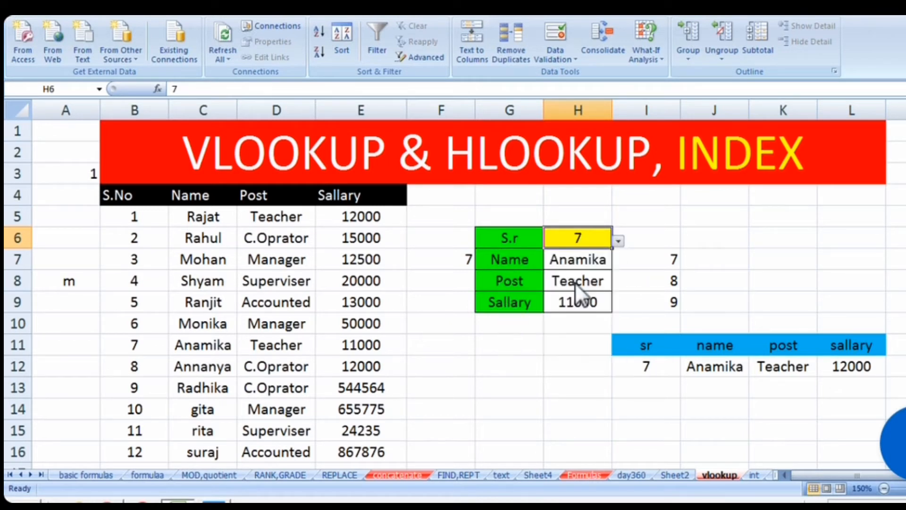
pyautogui.click(619, 241)
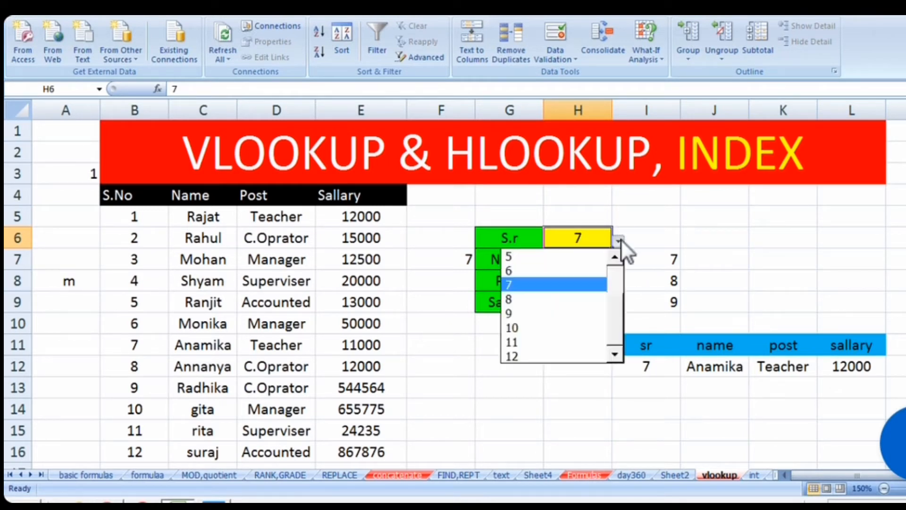
pyautogui.click(550, 326)
pyautogui.click(521, 363)
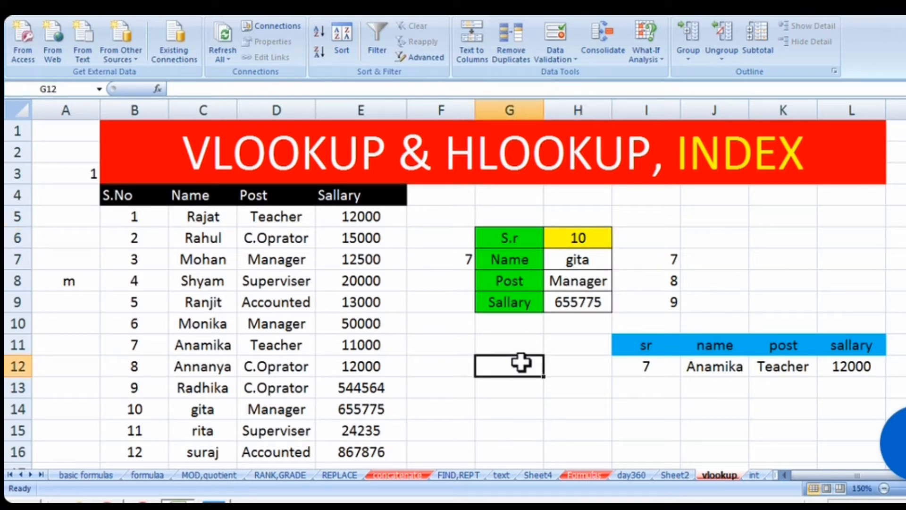
# Clear the name, post and salary formulas from J12:L12
pyautogui.click(724, 366)
pyautogui.moveTo(745, 362); pyautogui.dragTo(871, 364)
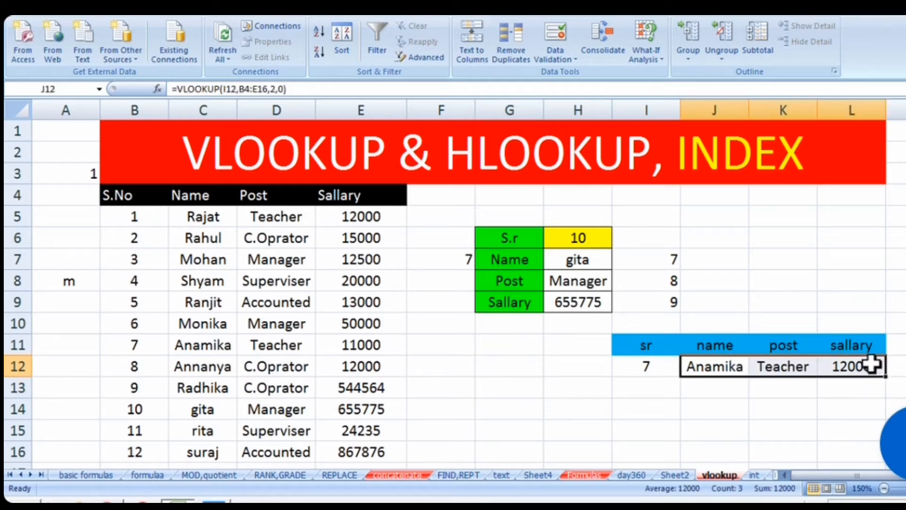
pyautogui.press('Delete')
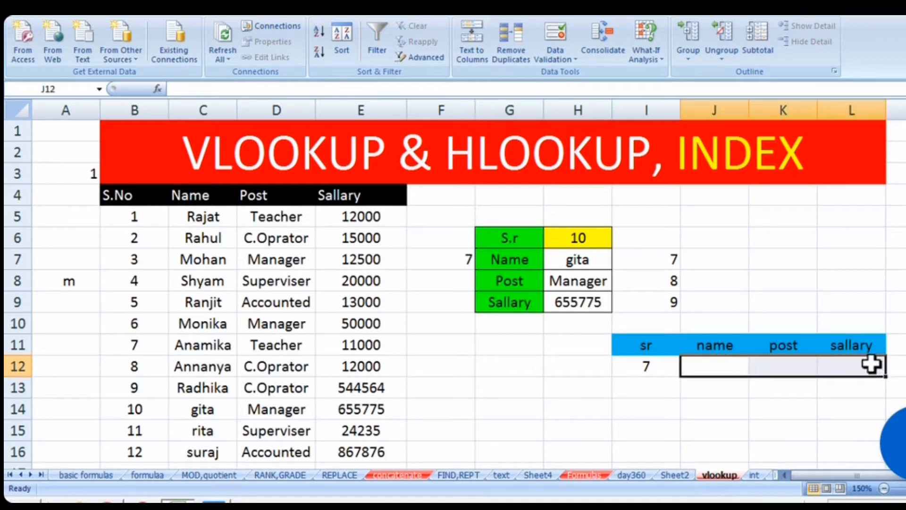
# Enter the formula =VLOOKUP(I12,B4:E16,2,0) in J12 to look up the name for the serial number
pyautogui.click(731, 365)
pyautogui.write('=vl')
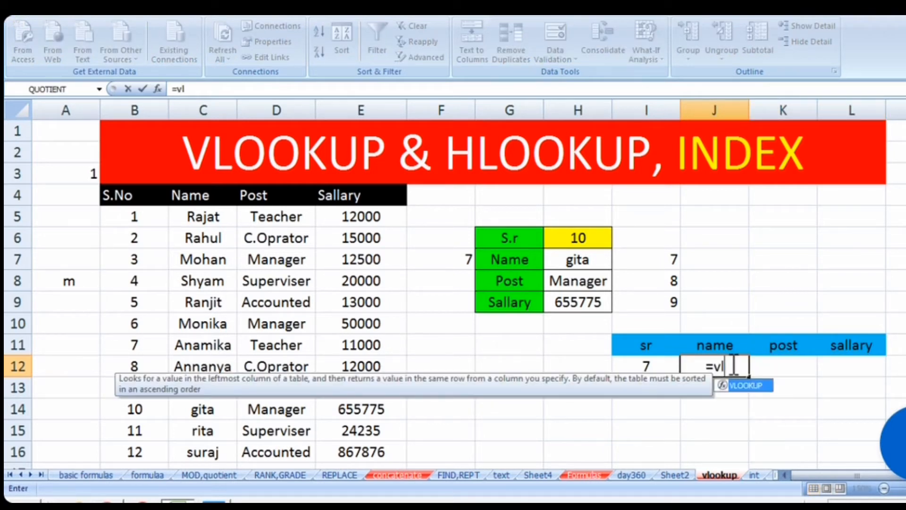
pyautogui.doubleClick(761, 384)
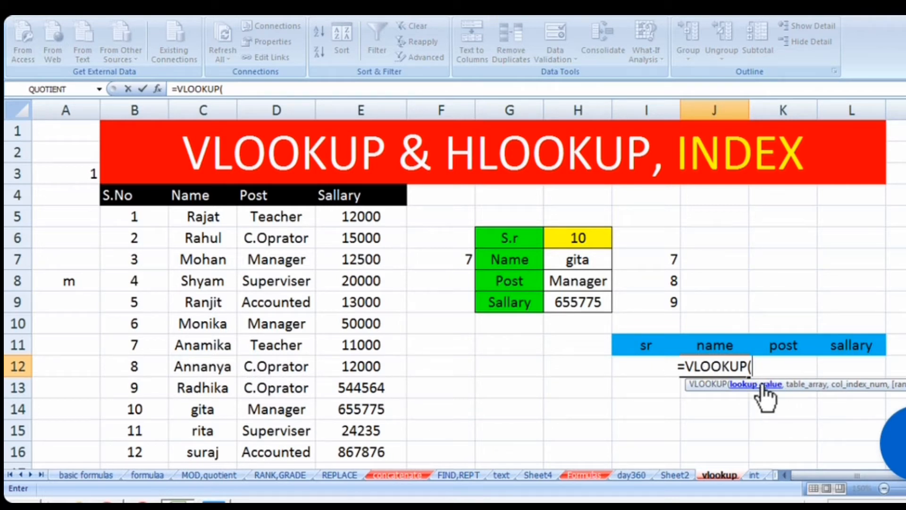
pyautogui.click(660, 366)
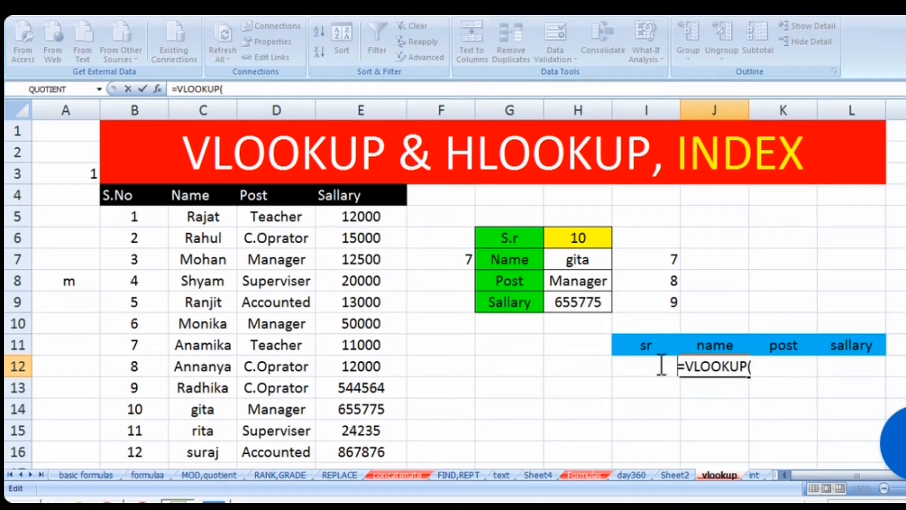
pyautogui.click(755, 367)
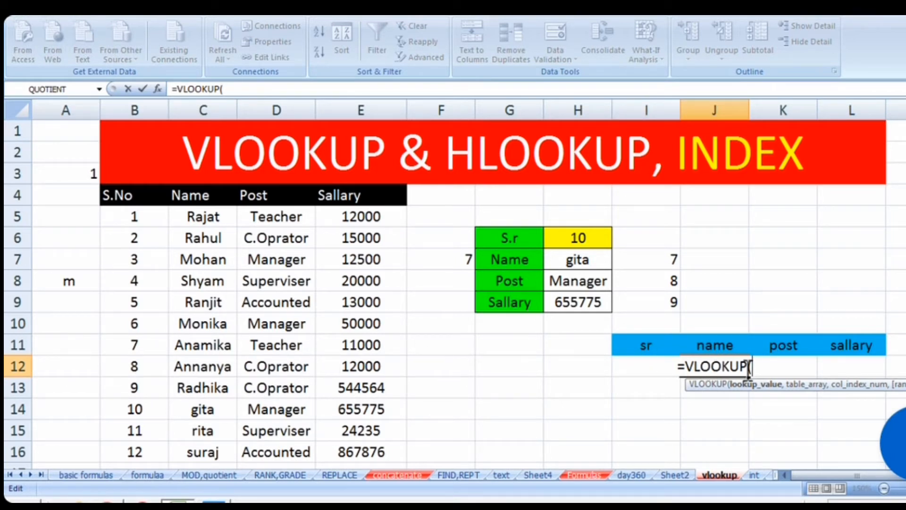
pyautogui.write('i1')
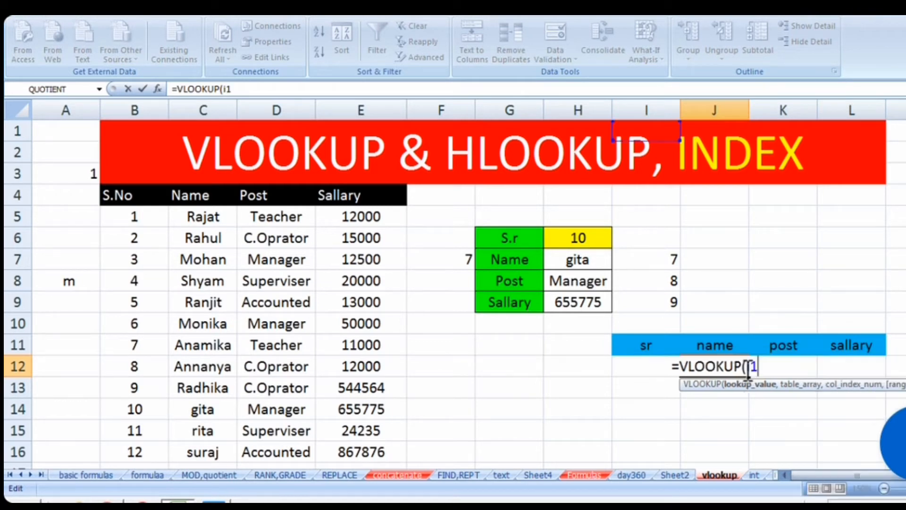
pyautogui.write('2')
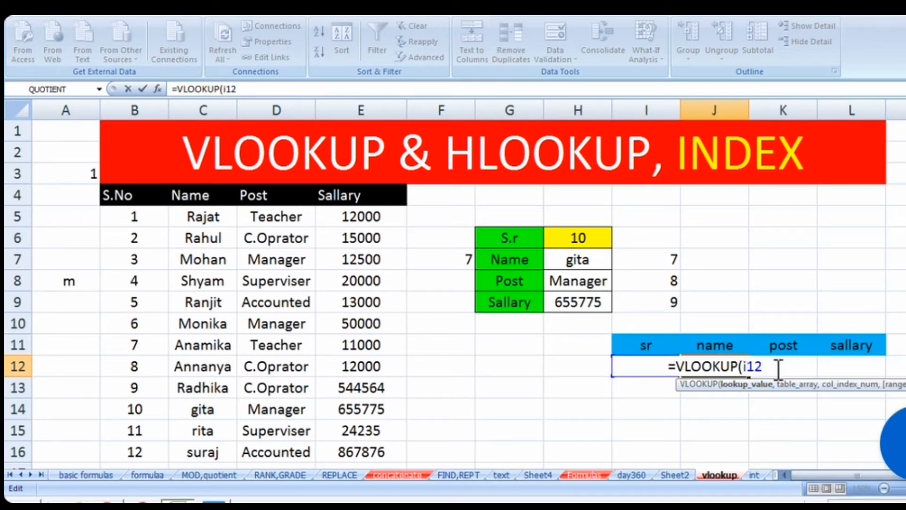
pyautogui.write(',')
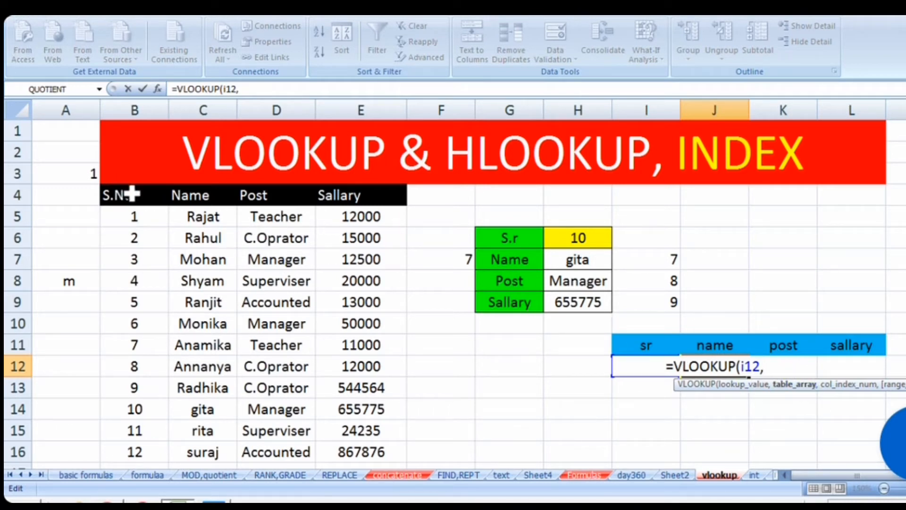
pyautogui.moveTo(133, 197); pyautogui.dragTo(329, 457)
pyautogui.write(',')
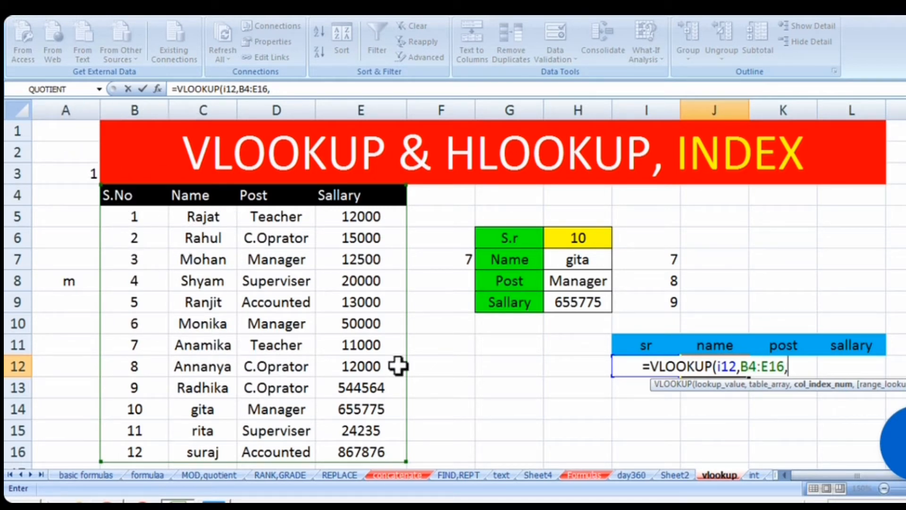
pyautogui.write('2')
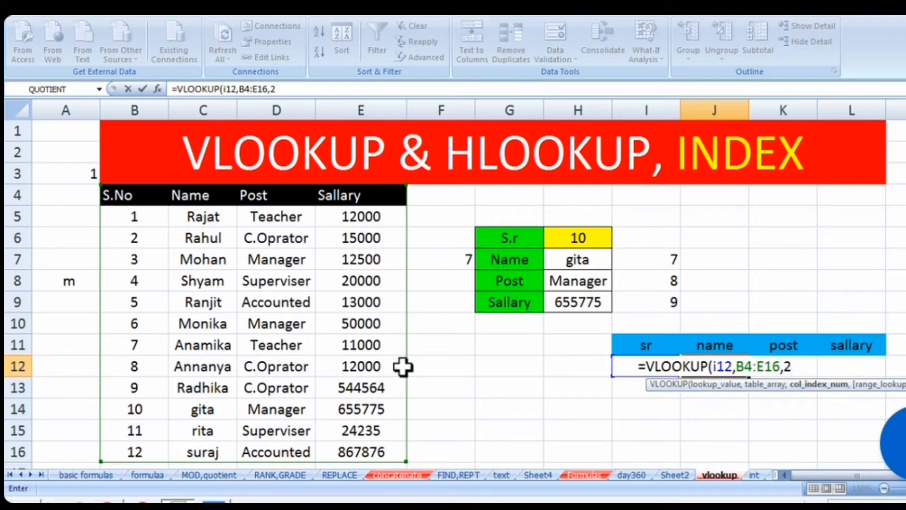
pyautogui.write(',0')
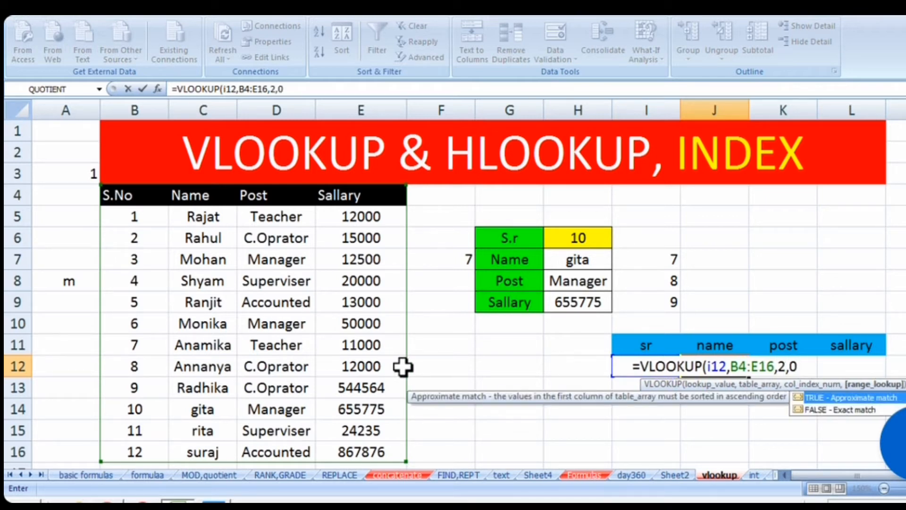
pyautogui.press('Return')
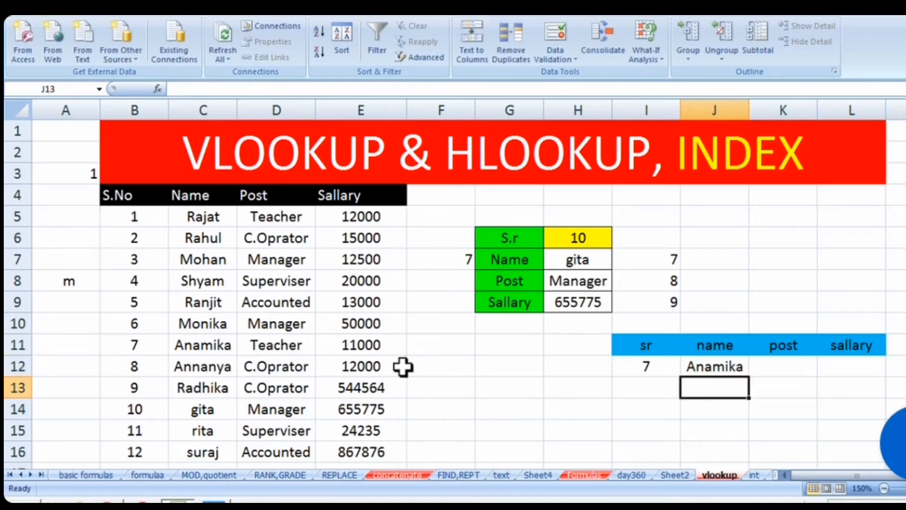
# Fill the J12 lookup formula across the post and salary cells to L12
pyautogui.click(692, 366)
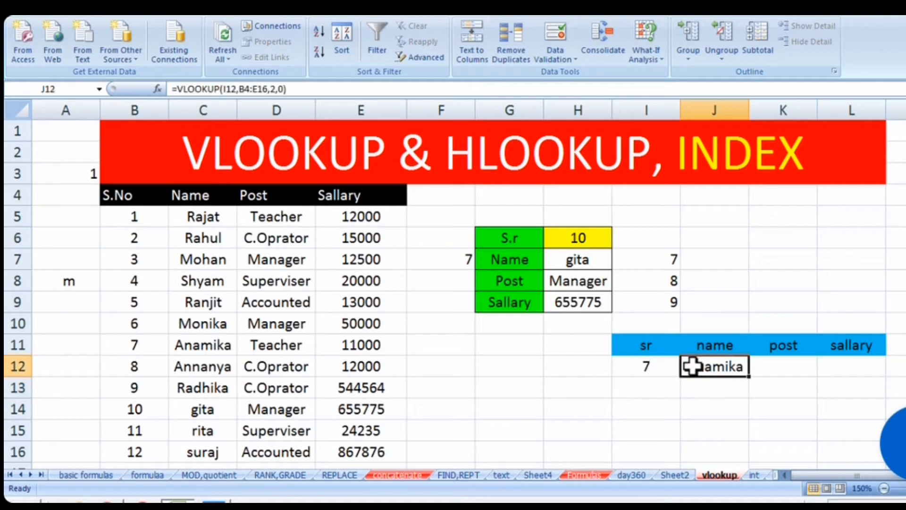
pyautogui.moveTo(751, 377); pyautogui.dragTo(881, 380)
pyautogui.click(753, 384)
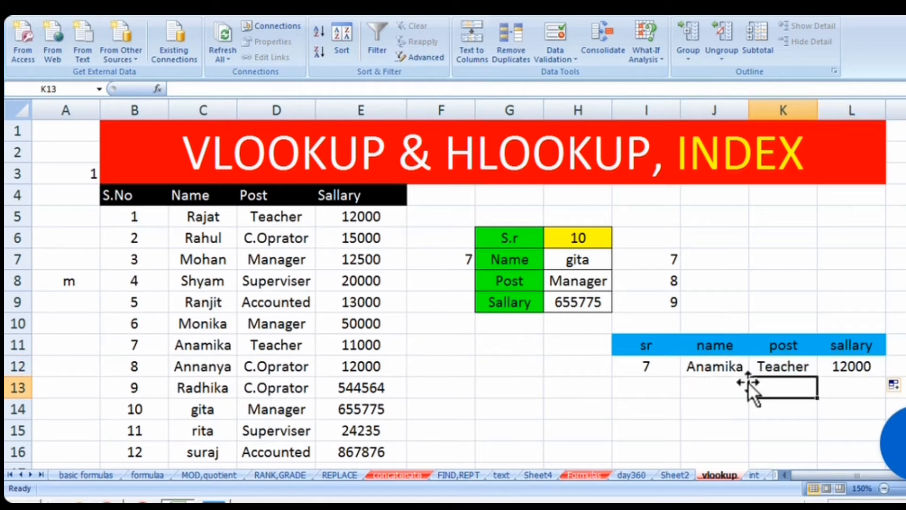
# Test the horizontal lookup row by entering serial numbers 4 and 2 in I12
pyautogui.click(654, 367)
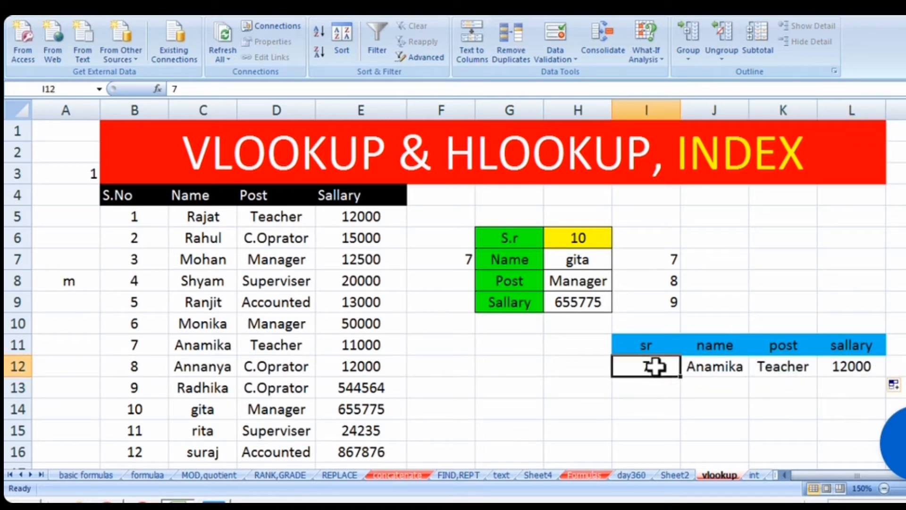
pyautogui.write('4')
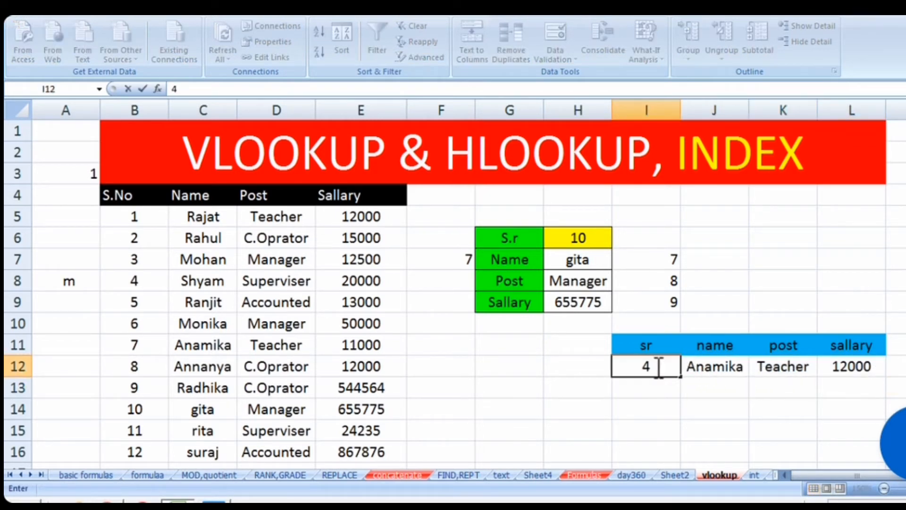
pyautogui.click(717, 399)
pyautogui.click(653, 368)
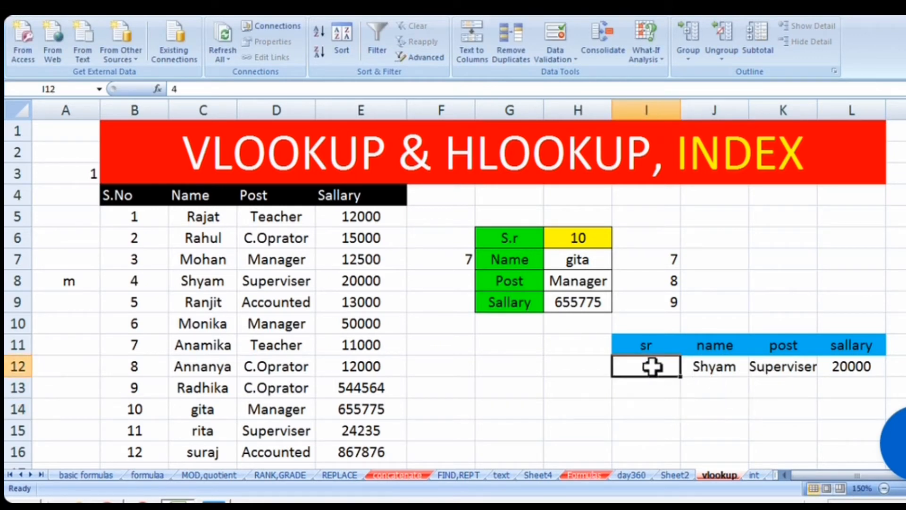
pyautogui.write('2')
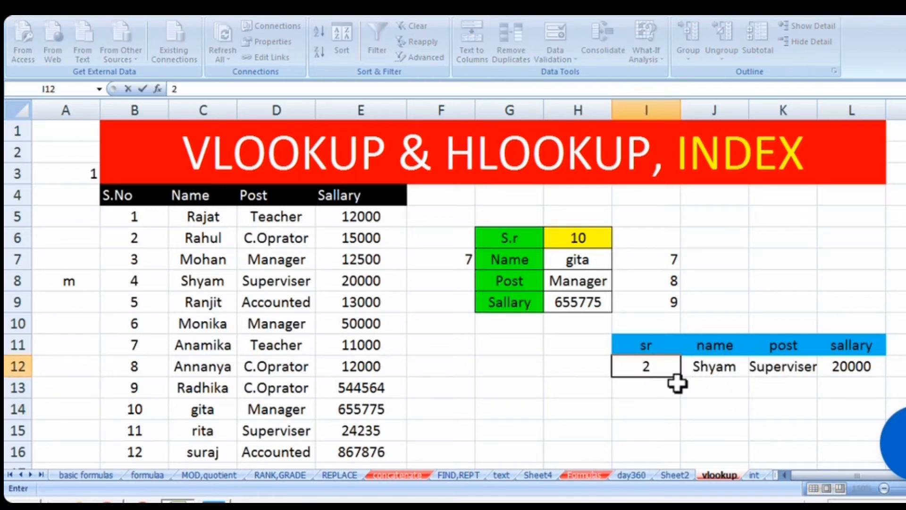
pyautogui.click(694, 401)
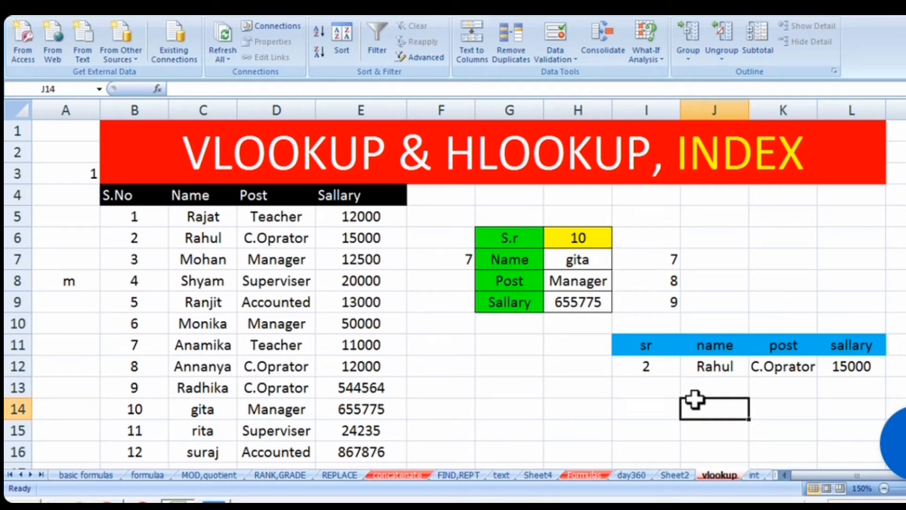
pyautogui.click(574, 361)
pyautogui.click(661, 367)
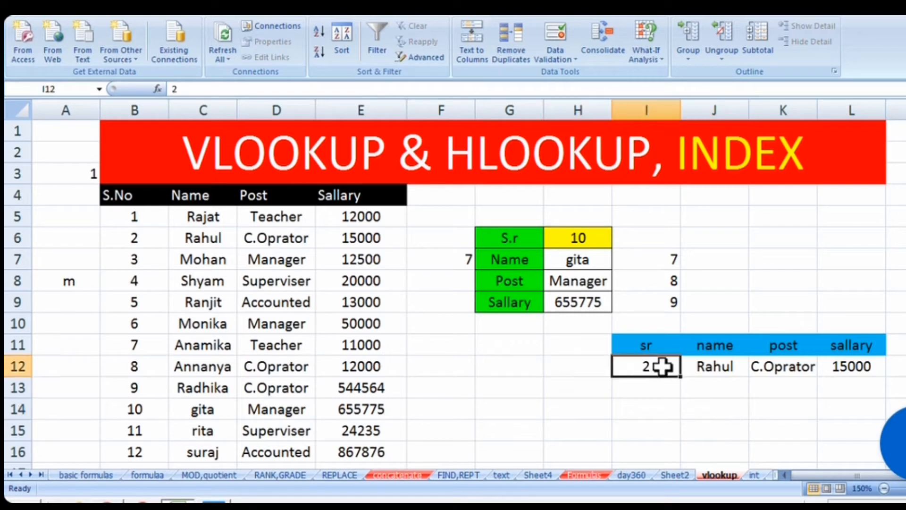
pyautogui.click(788, 404)
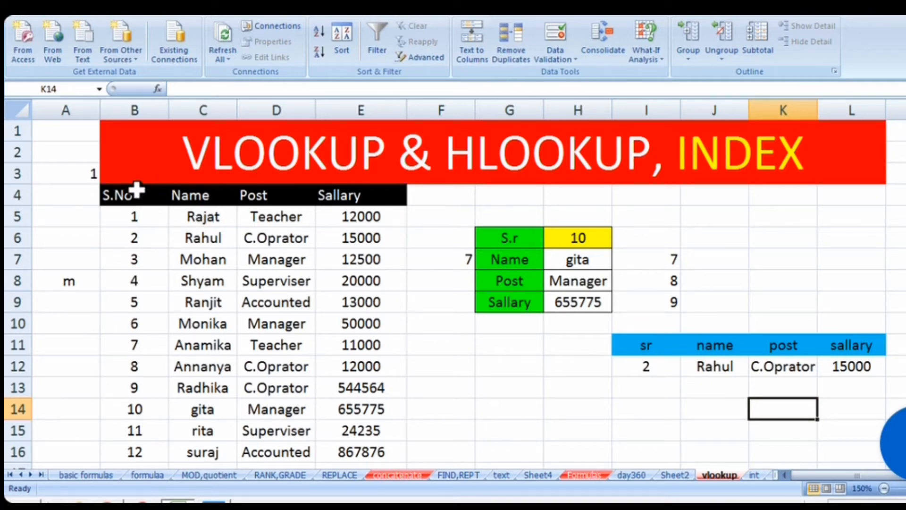
# Copy the employee table B4:E16, including its header row
pyautogui.moveTo(132, 190); pyautogui.dragTo(337, 451)
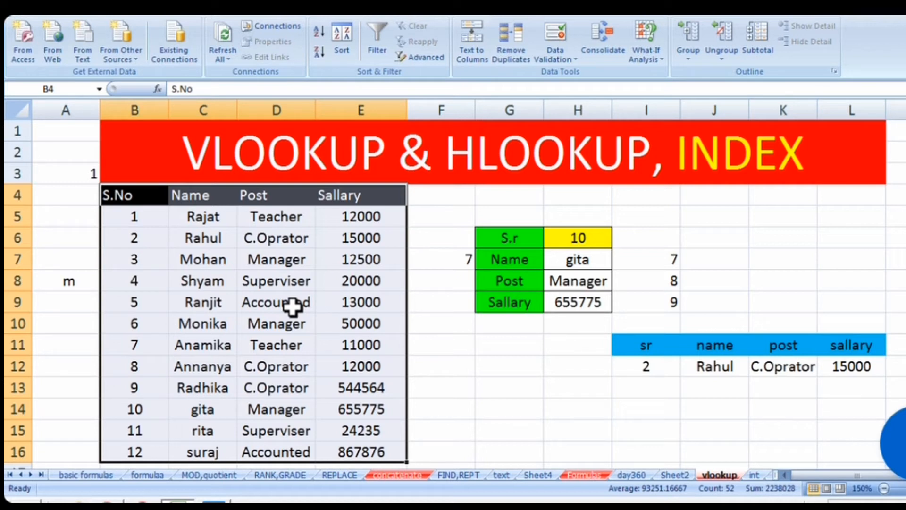
pyautogui.rightClick(258, 255)
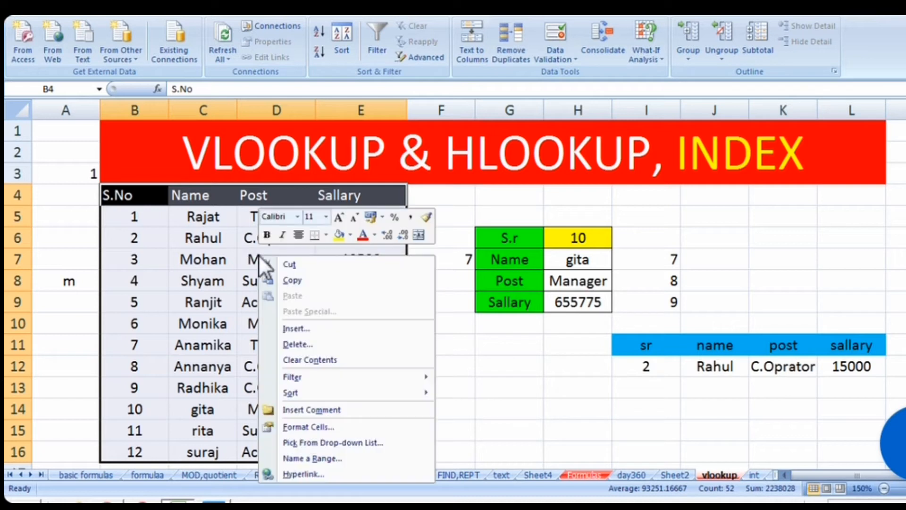
pyautogui.click(294, 281)
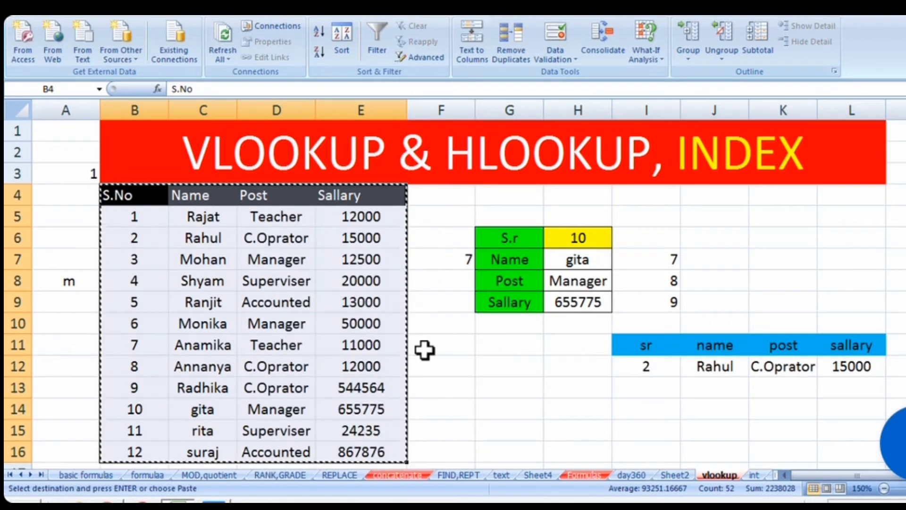
pyautogui.click(550, 391)
pyautogui.click(524, 406)
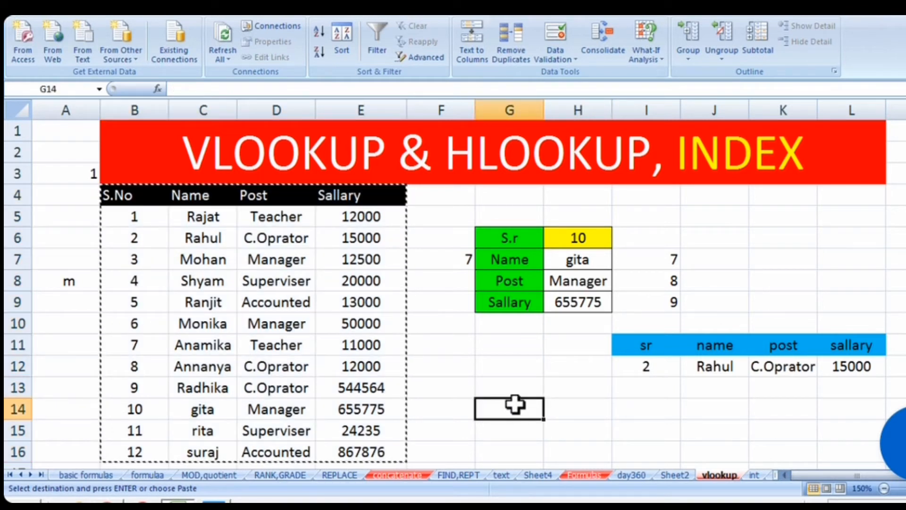
pyautogui.click(516, 387)
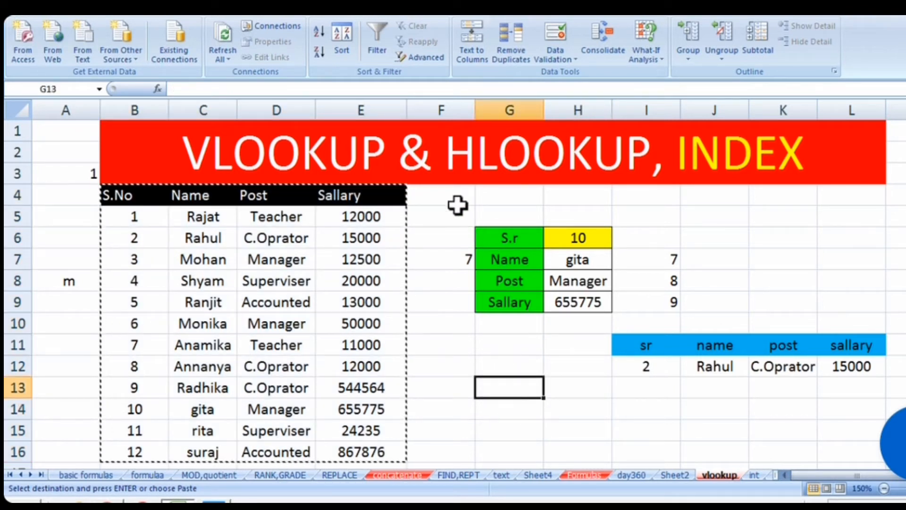
# Clear the contents of both lookup blocks beside the employee table, from F5 through row 15
pyautogui.moveTo(458, 200); pyautogui.dragTo(751, 380)
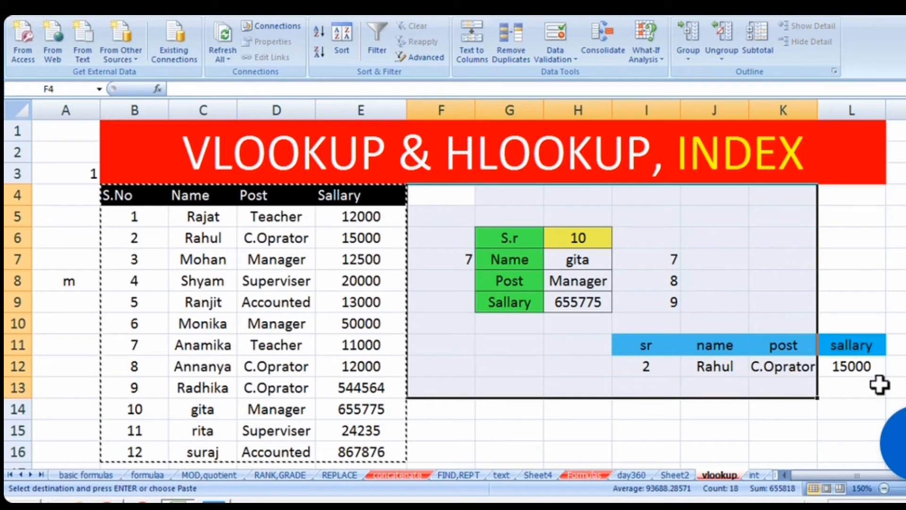
pyautogui.click(877, 386)
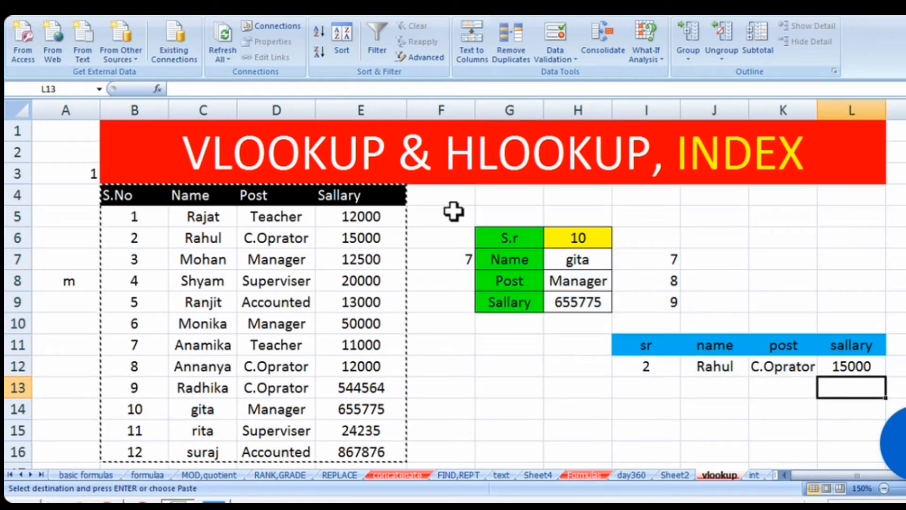
pyautogui.moveTo(510, 281); pyautogui.dragTo(744, 367)
pyautogui.click(753, 395)
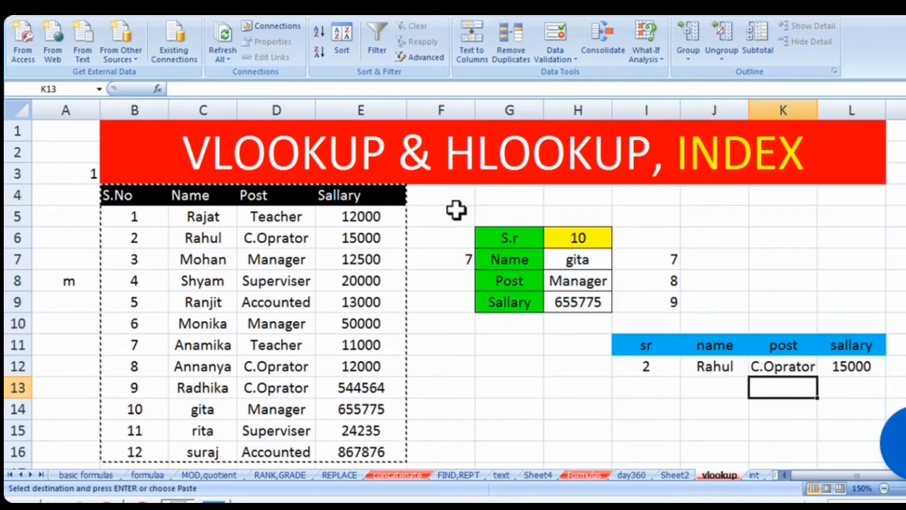
pyautogui.moveTo(457, 210); pyautogui.dragTo(888, 418)
pyautogui.press('Delete')
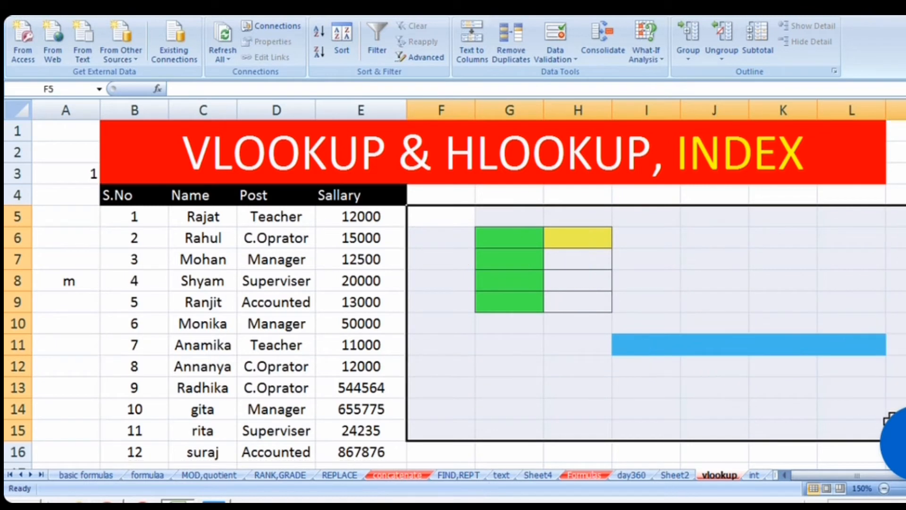
# Delete the cells F5:L15 beside the employee table, including the leftover coloured formatting
pyautogui.click(709, 304)
pyautogui.moveTo(462, 208); pyautogui.dragTo(841, 405)
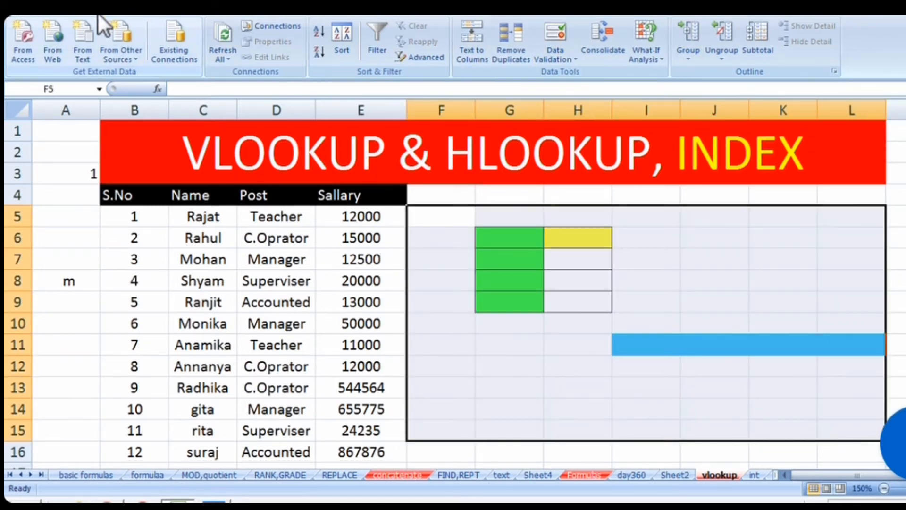
pyautogui.click(61, 13)
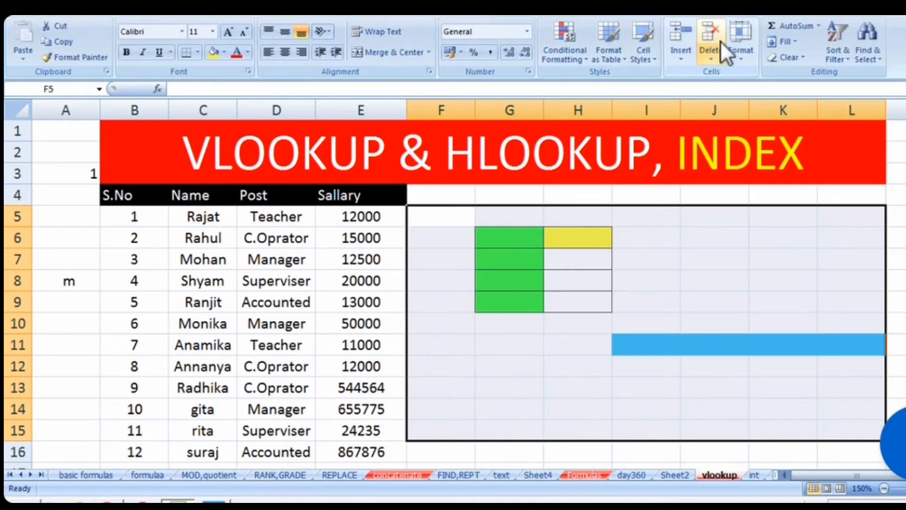
pyautogui.click(710, 31)
pyautogui.click(547, 281)
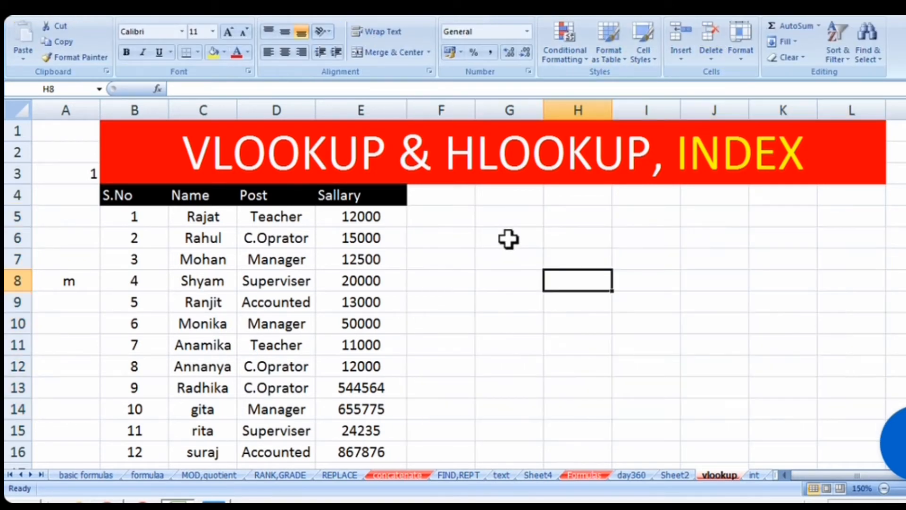
pyautogui.click(508, 237)
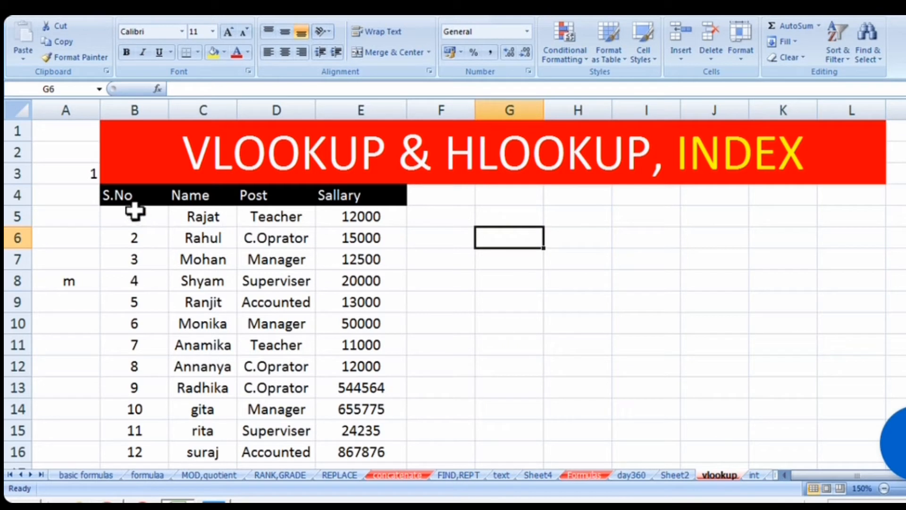
pyautogui.click(526, 220)
pyautogui.rightClick(526, 220)
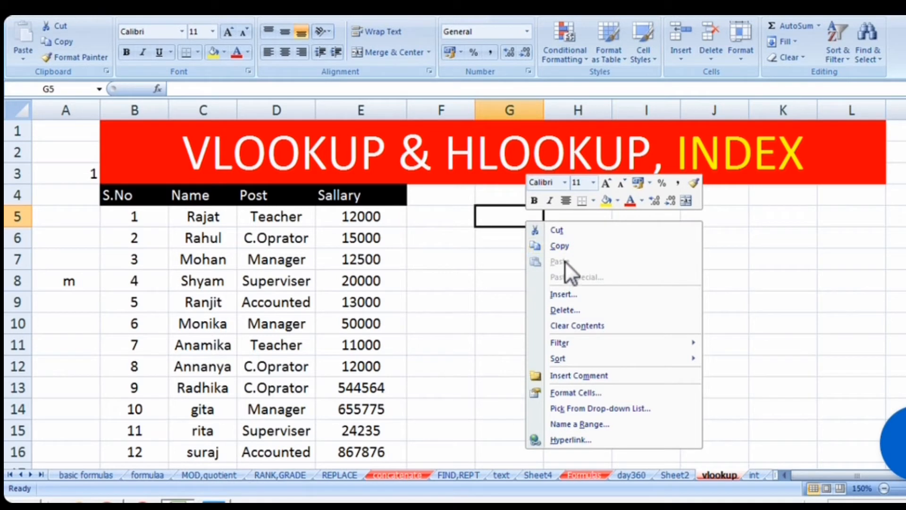
pyautogui.click(474, 291)
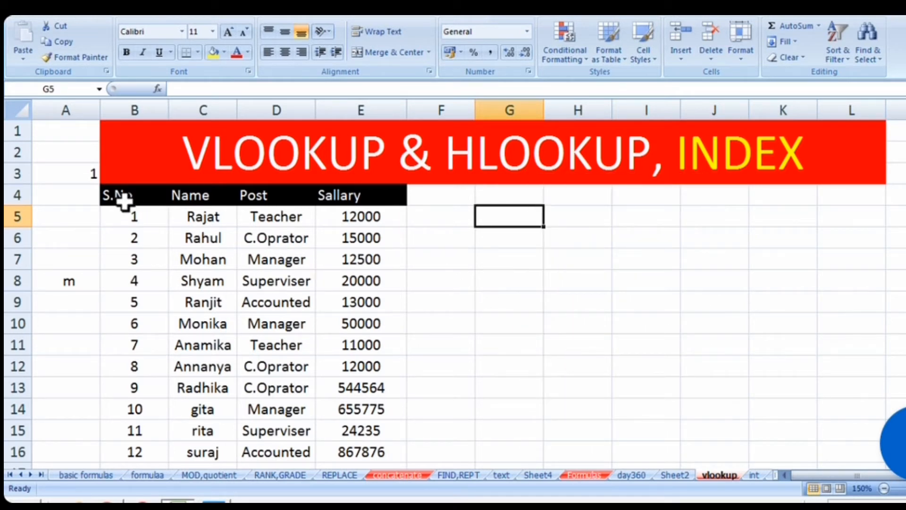
# Copy the employee table B4:E16 with its header row and paste it transposed starting at H6
pyautogui.moveTo(121, 196); pyautogui.dragTo(387, 454)
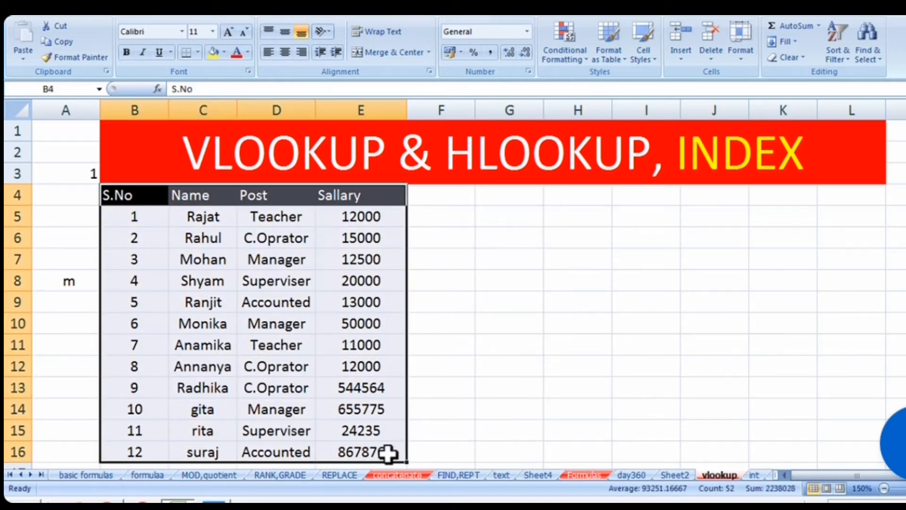
pyautogui.rightClick(303, 309)
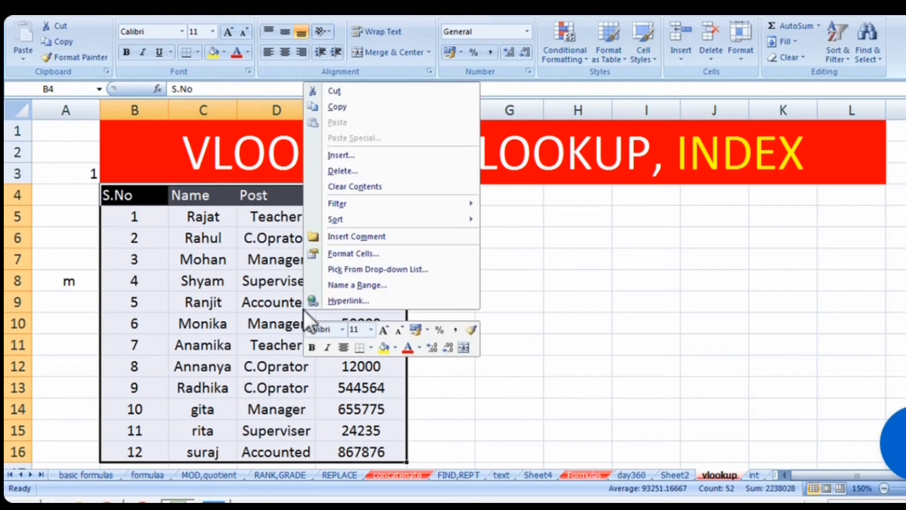
pyautogui.click(348, 104)
pyautogui.click(577, 238)
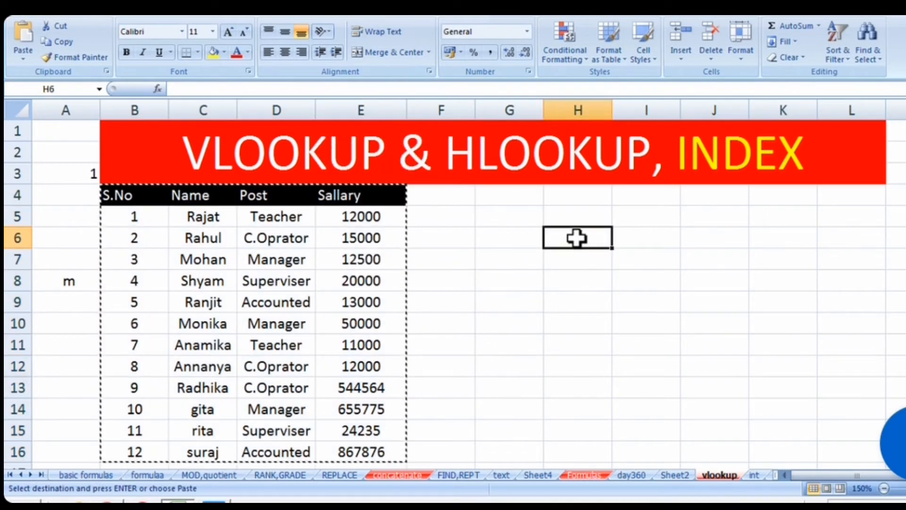
pyautogui.rightClick(574, 239)
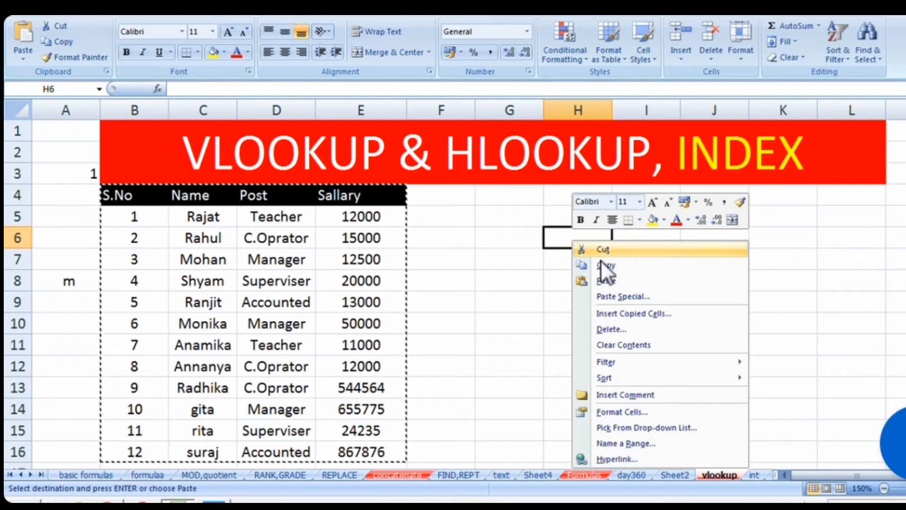
pyautogui.click(638, 297)
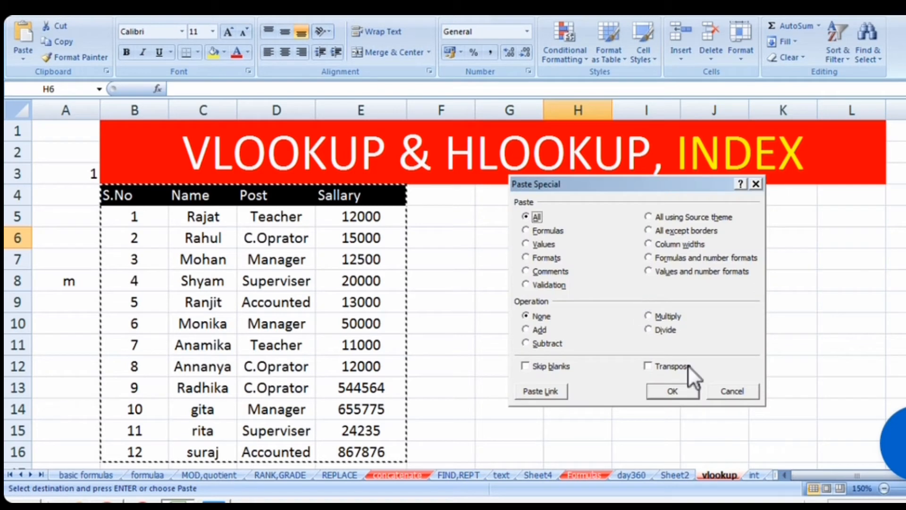
pyautogui.click(651, 365)
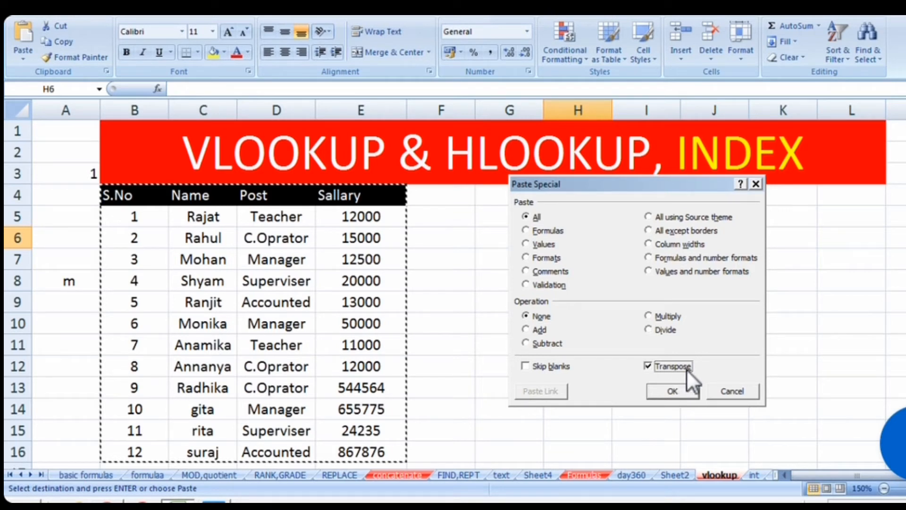
pyautogui.click(675, 390)
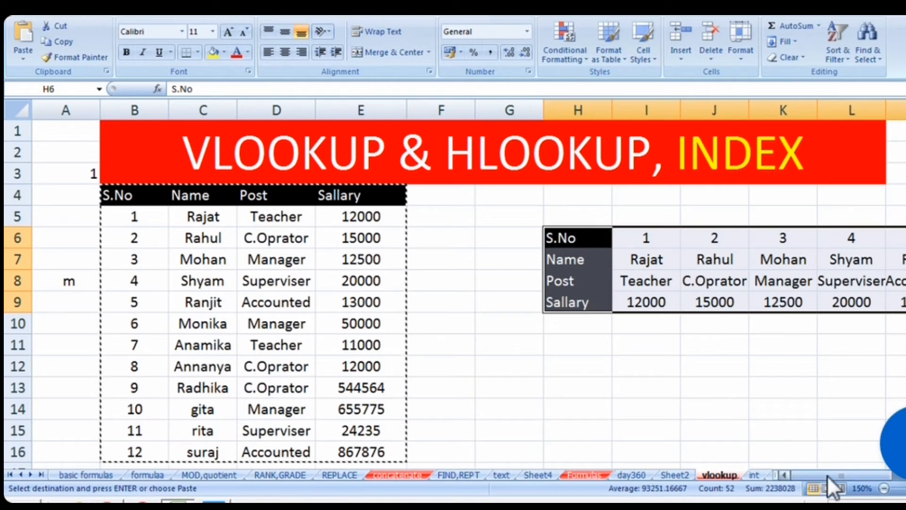
pyautogui.moveTo(827, 475); pyautogui.dragTo(883, 472)
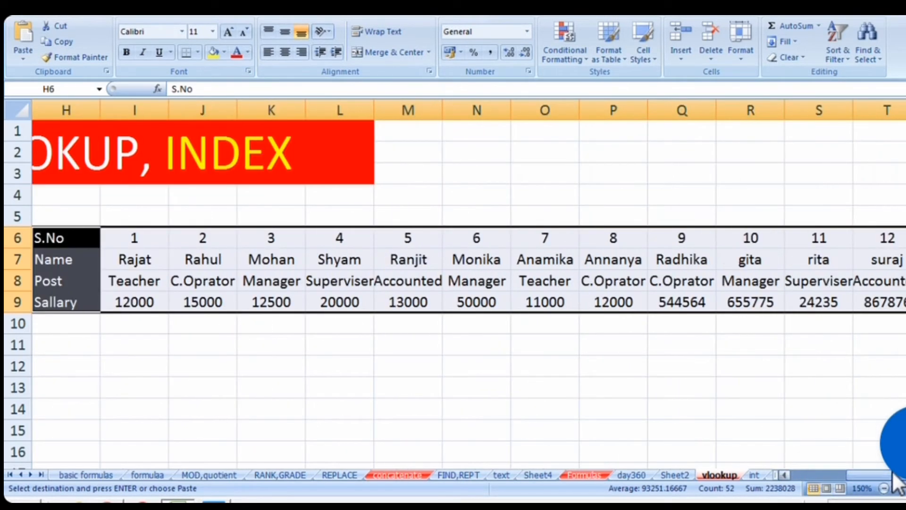
pyautogui.click(493, 373)
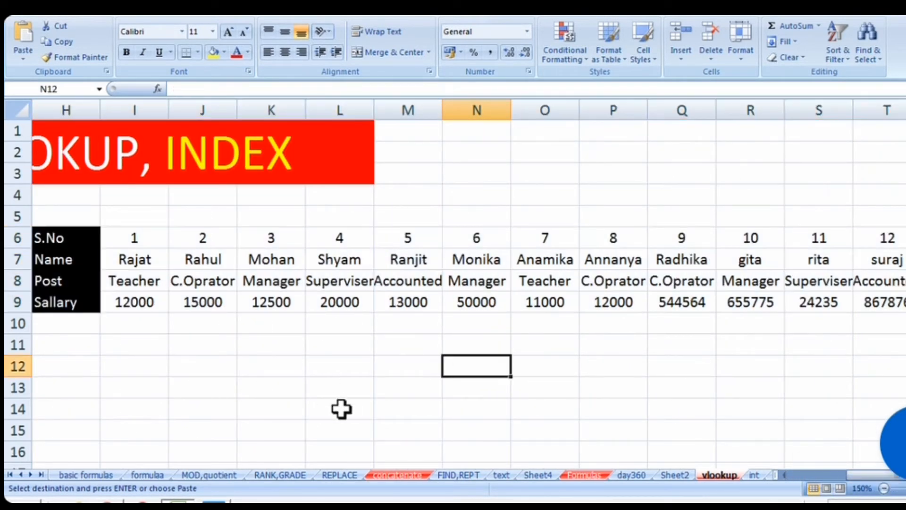
# Enter the labels sr, name and post in J11:J13 below the transposed table
pyautogui.click(786, 477)
pyautogui.click(246, 348)
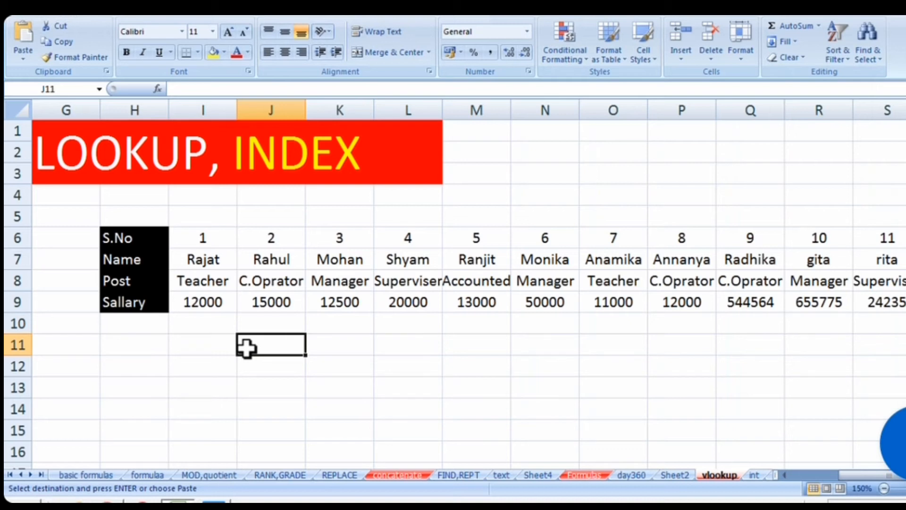
pyautogui.write('sr')
pyautogui.press('Return')
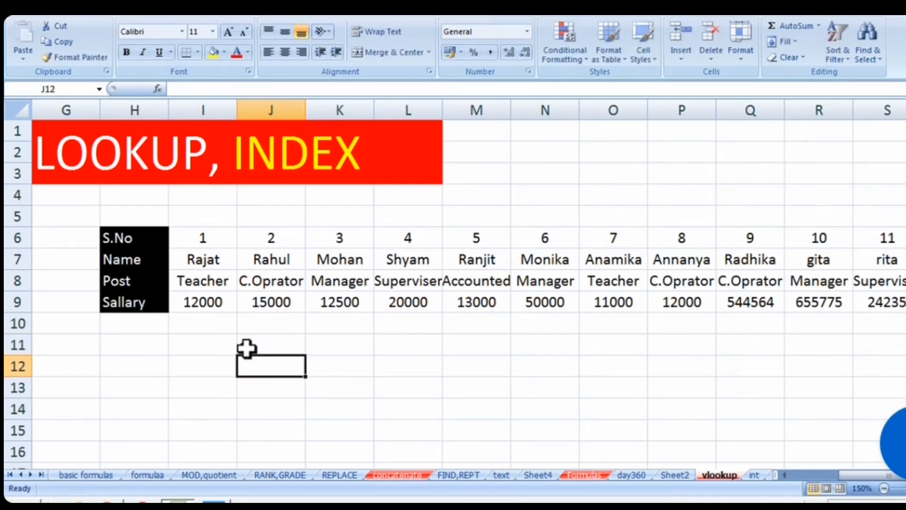
pyautogui.write('na')
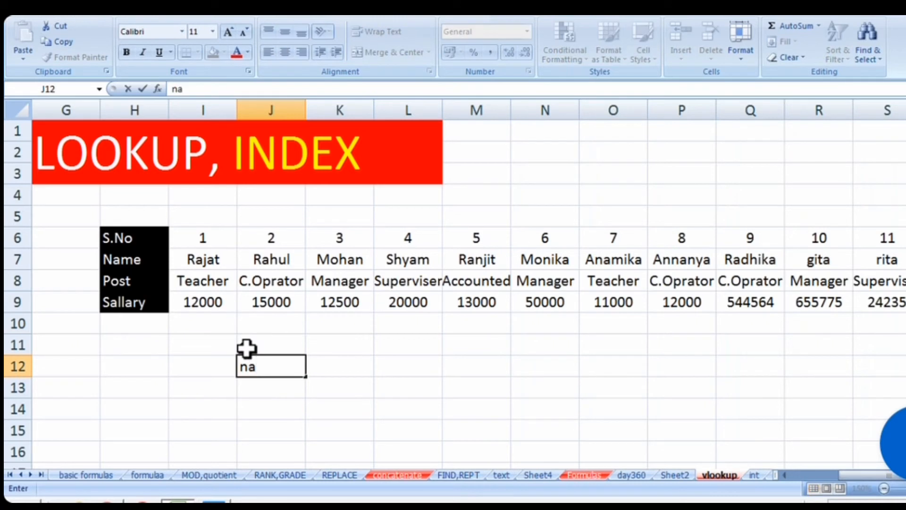
pyautogui.write('me')
pyautogui.press('Return')
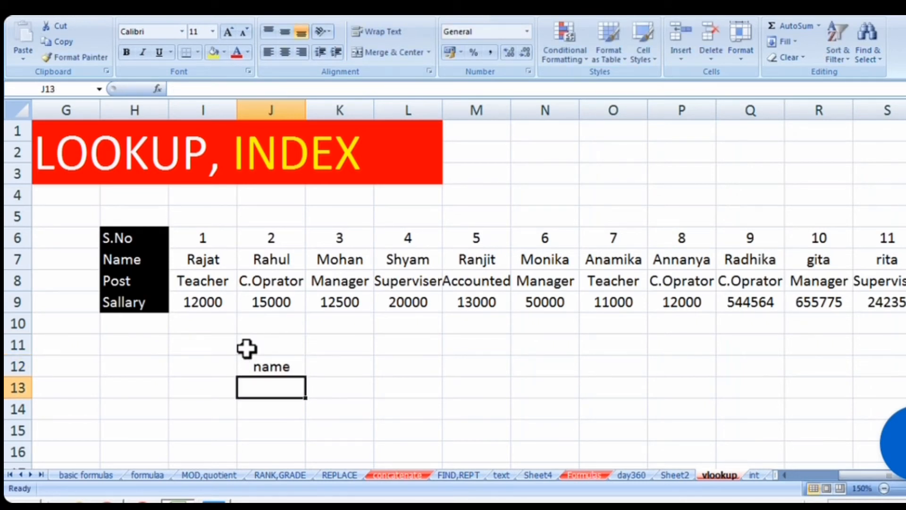
pyautogui.write('post')
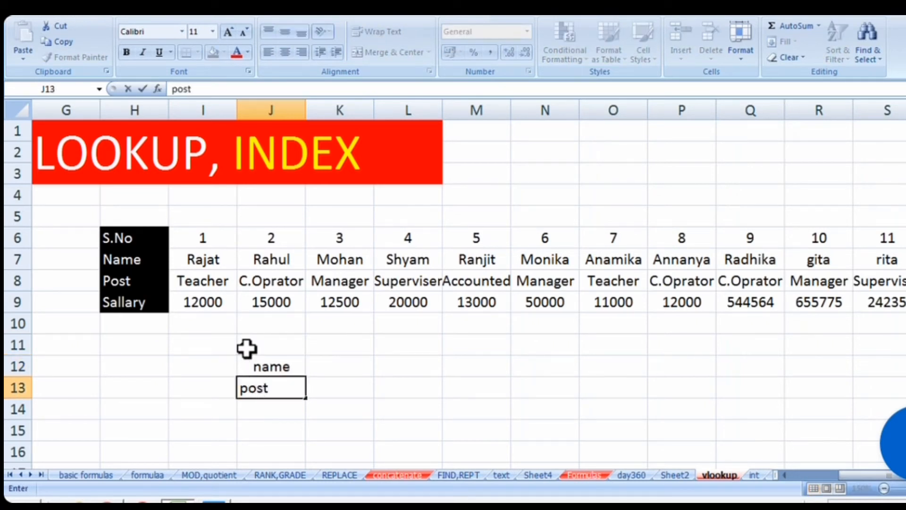
pyautogui.click(330, 341)
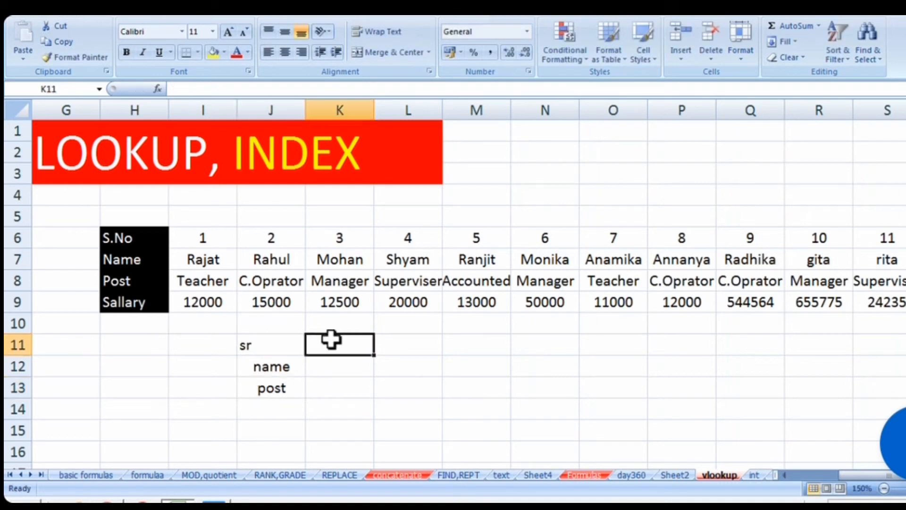
# Centre the sr label in J11 horizontally
pyautogui.click(346, 370)
pyautogui.click(283, 348)
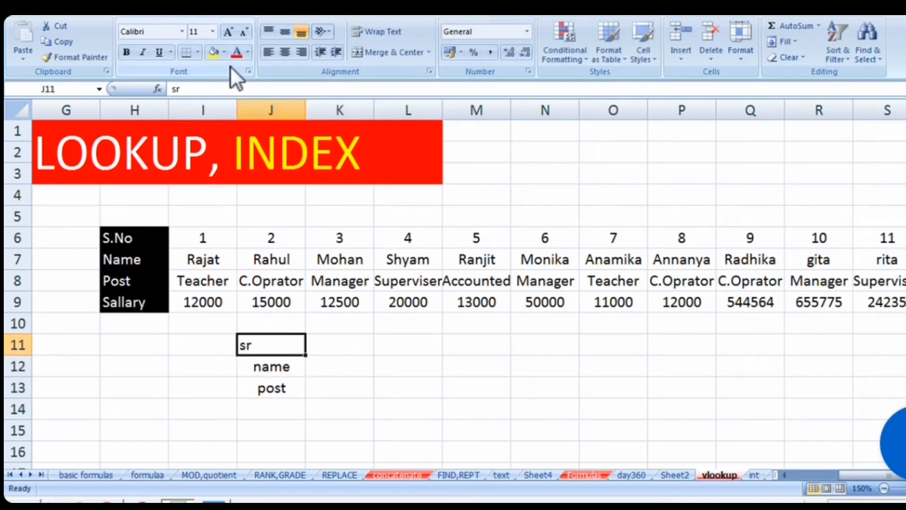
pyautogui.click(284, 51)
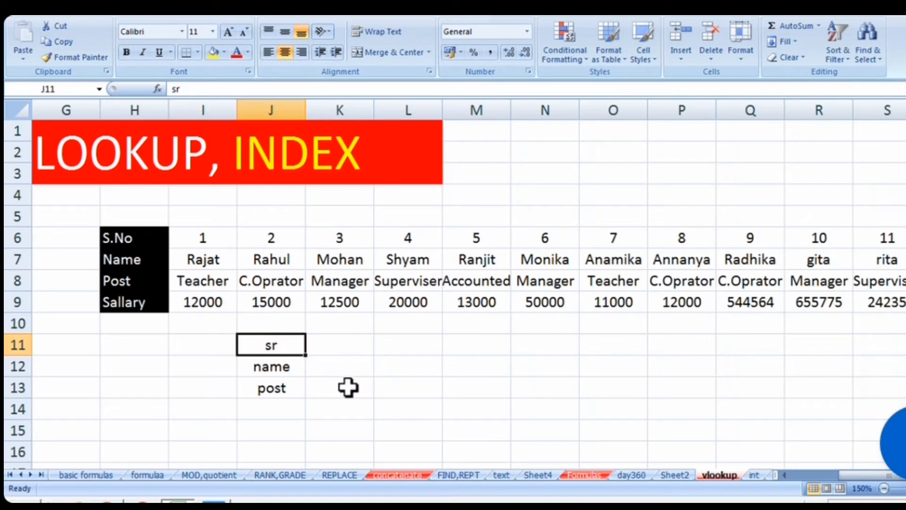
# Enter the formula =HLOOKUP(K11,H6:T9,2,0) in K12 to look up the employee name
pyautogui.click(343, 368)
pyautogui.write('=hl')
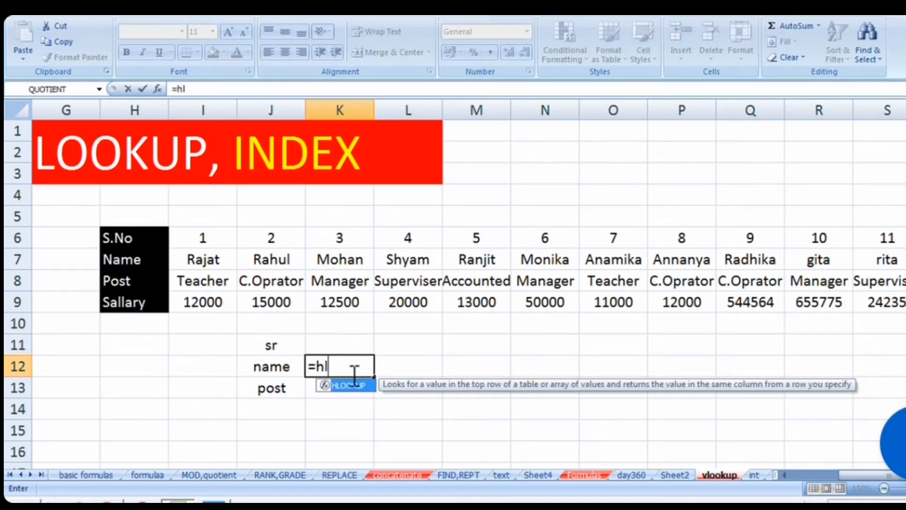
pyautogui.doubleClick(351, 381)
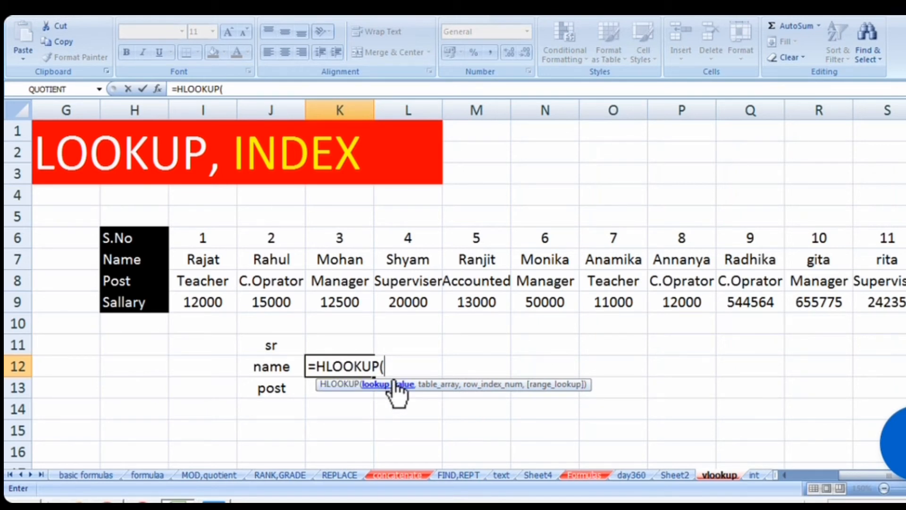
pyautogui.click(334, 345)
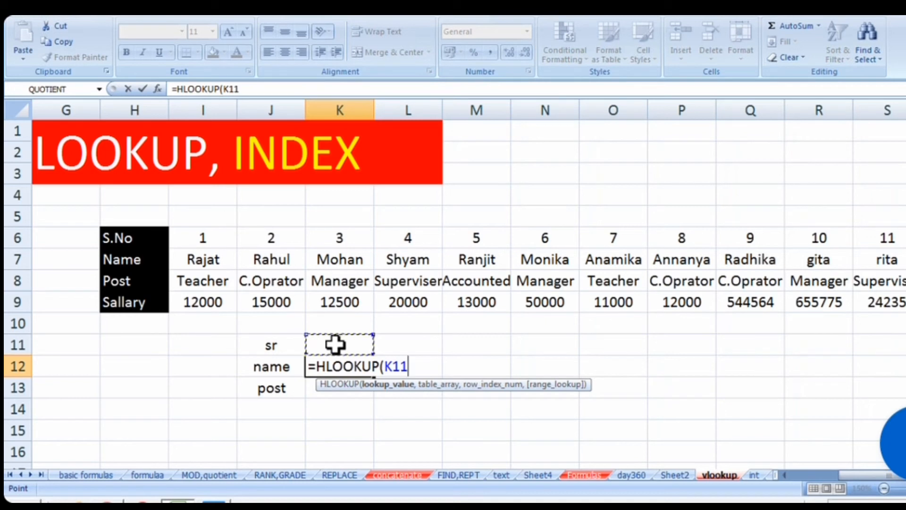
pyautogui.write(',')
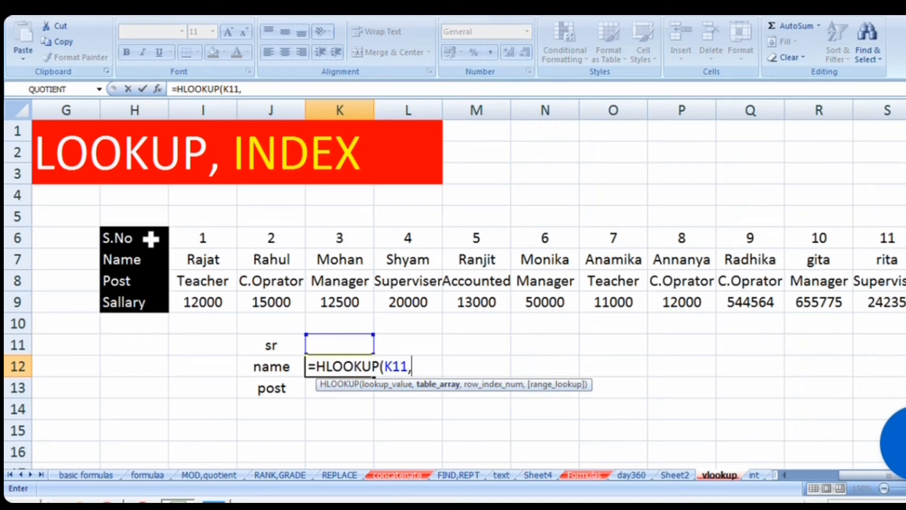
pyautogui.moveTo(144, 237); pyautogui.dragTo(904, 307)
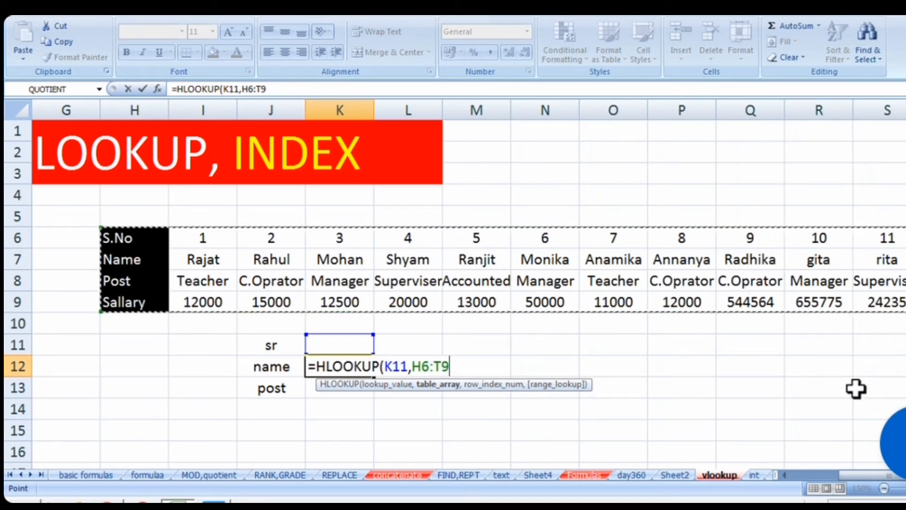
pyautogui.write(',2,0')
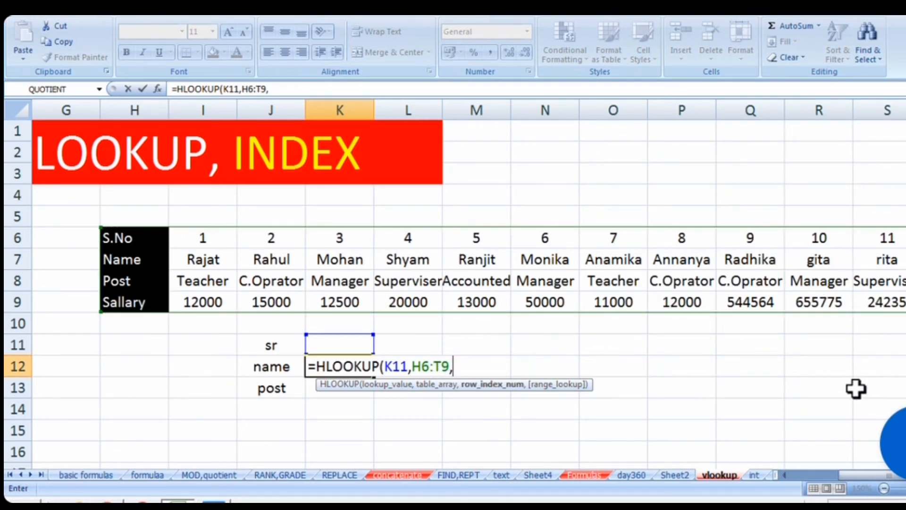
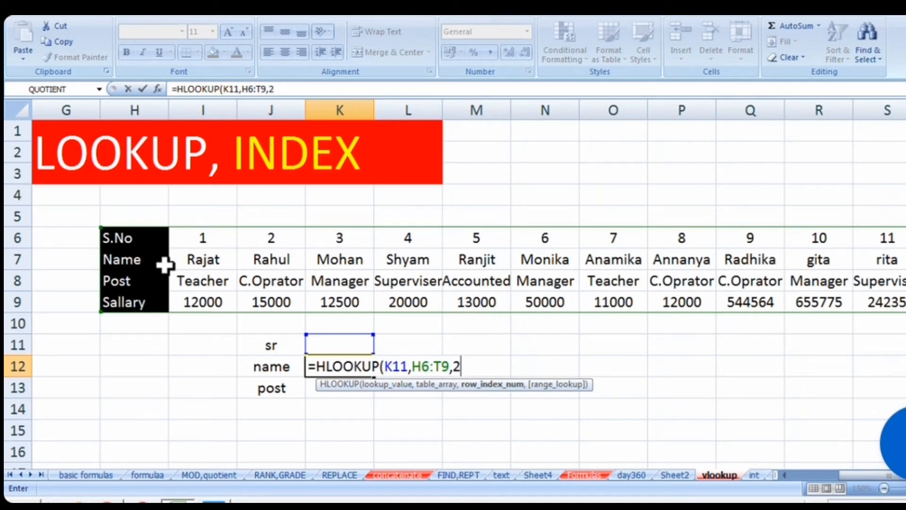
pyautogui.write(',0')
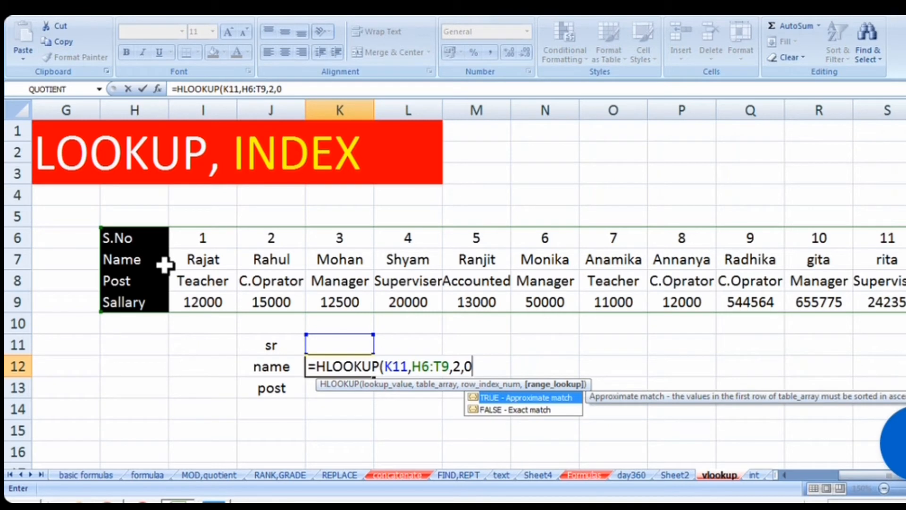
pyautogui.write(')')
pyautogui.press('Return')
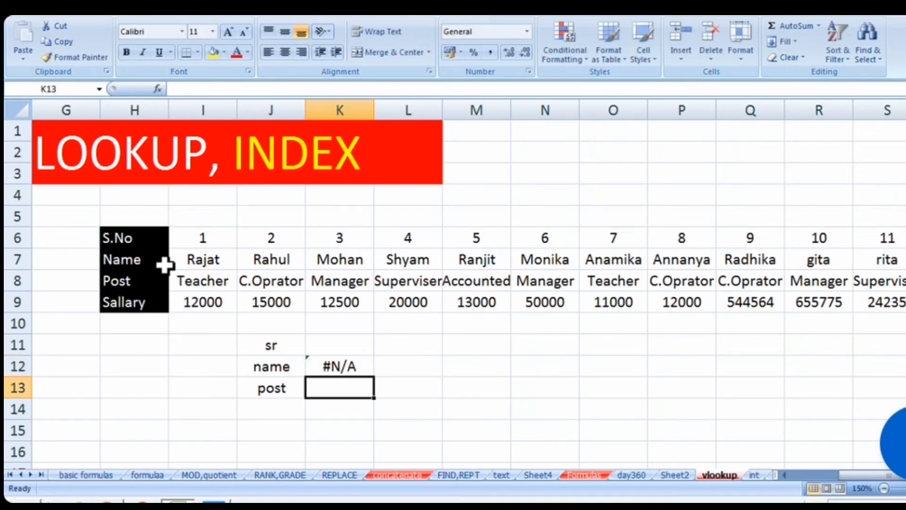
# Enter serial number 2 in K11 to test the name lookup
pyautogui.click(355, 345)
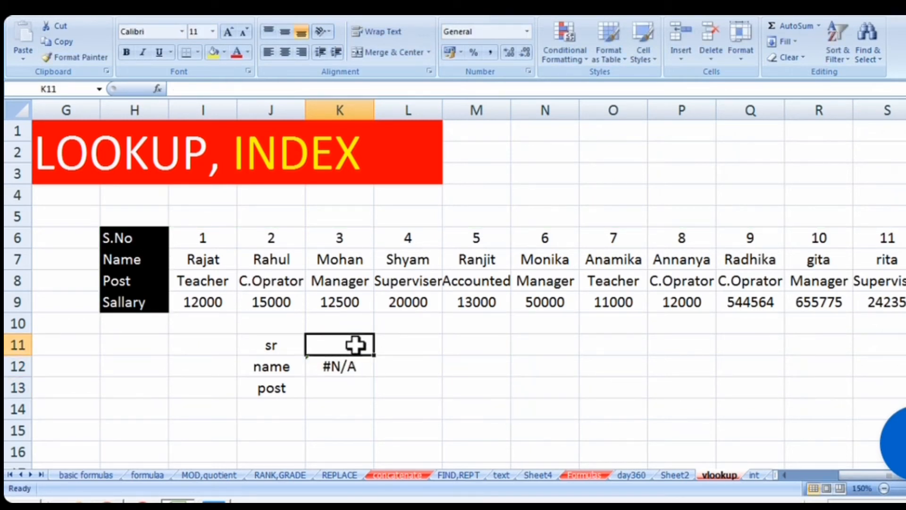
pyautogui.write('2')
pyautogui.click(388, 376)
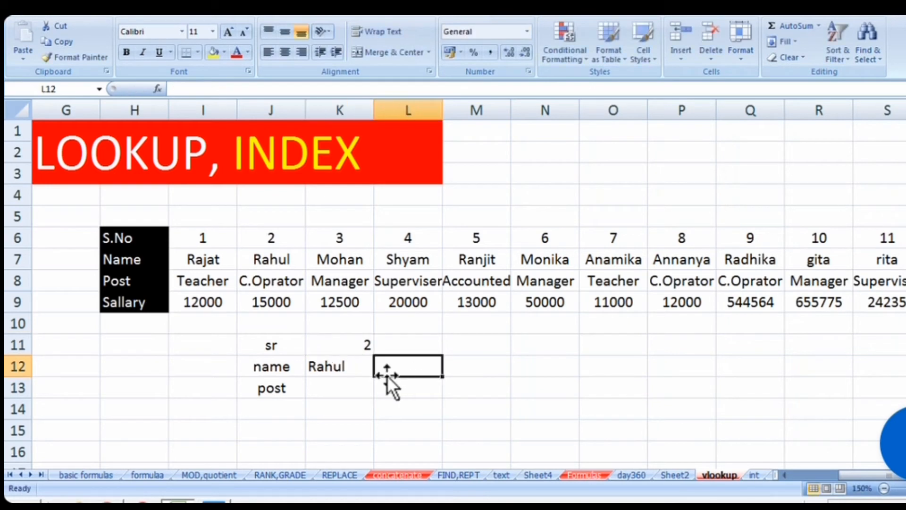
# Fill the K12 HLOOKUP formula down to the post cell K13 and inspect the copied formula
pyautogui.click(349, 366)
pyautogui.moveTo(374, 377); pyautogui.dragTo(374, 390)
pyautogui.click(361, 388)
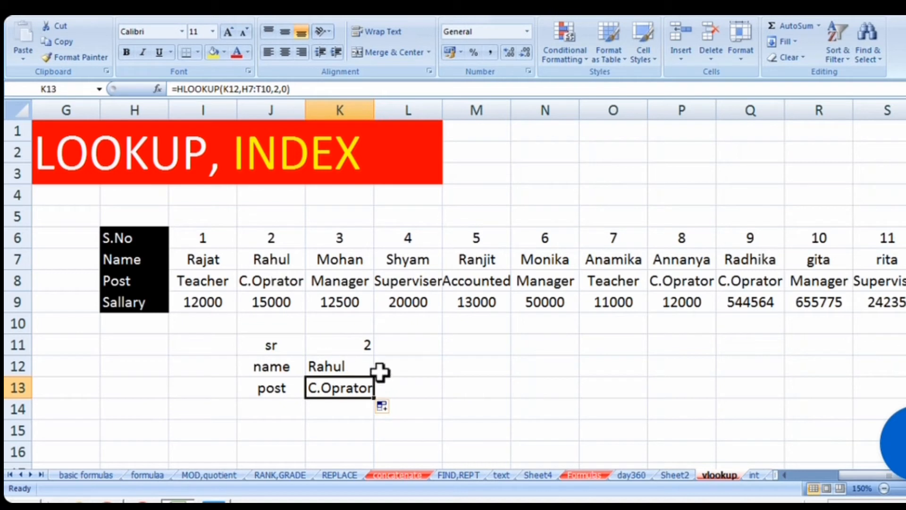
# Enter serial number 7 in K11 to test the name and post lookups
pyautogui.click(351, 345)
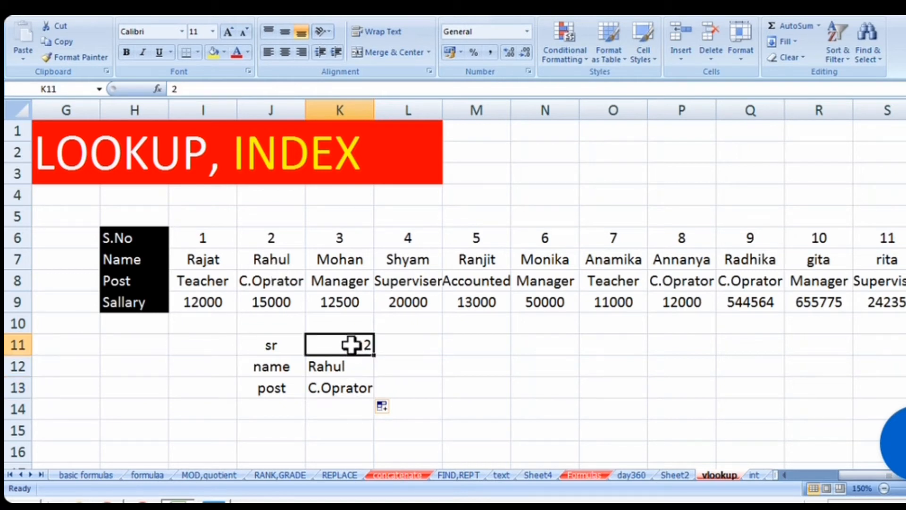
pyautogui.write('7')
pyautogui.click(469, 388)
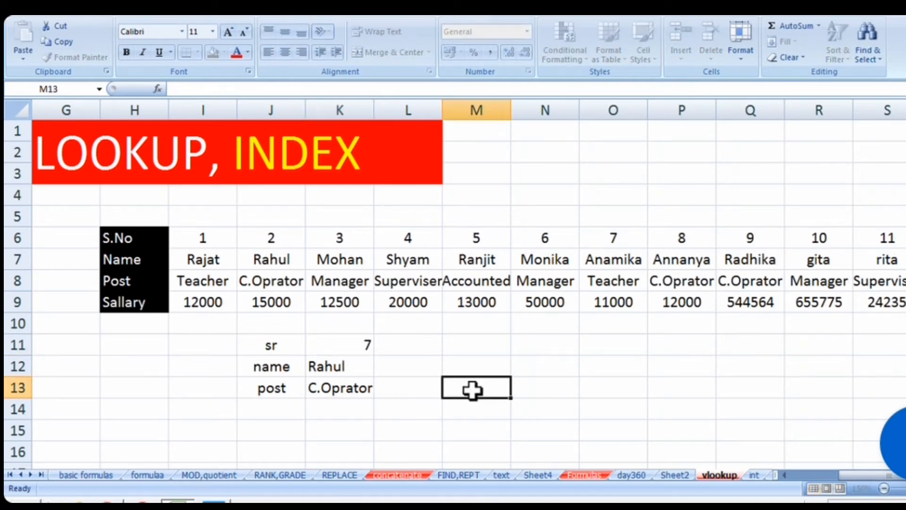
pyautogui.click(357, 387)
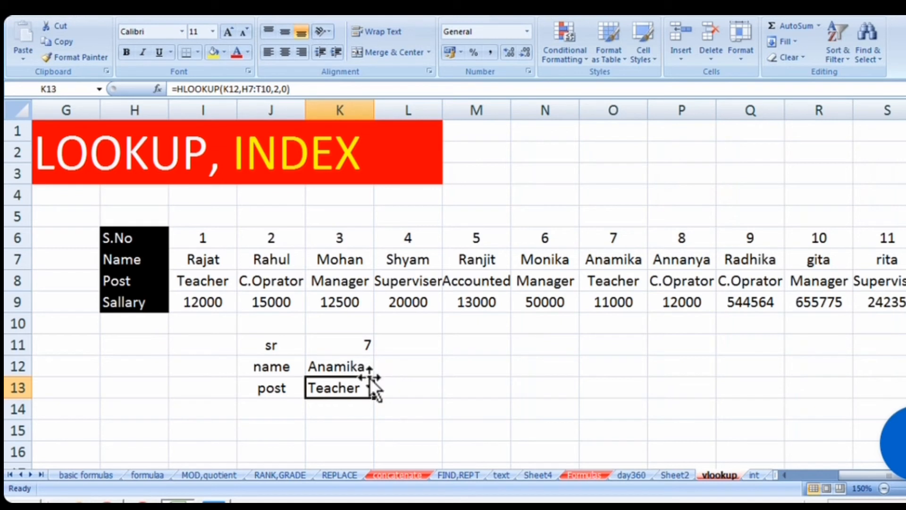
# Examine the references and row index used by the HLOOKUP formulas in K12 and K13
pyautogui.doubleClick(354, 367)
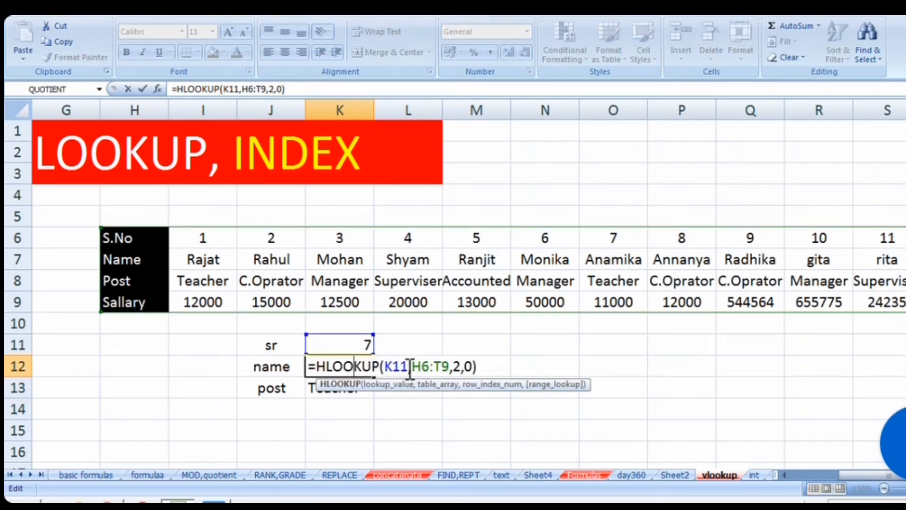
pyautogui.press('Return')
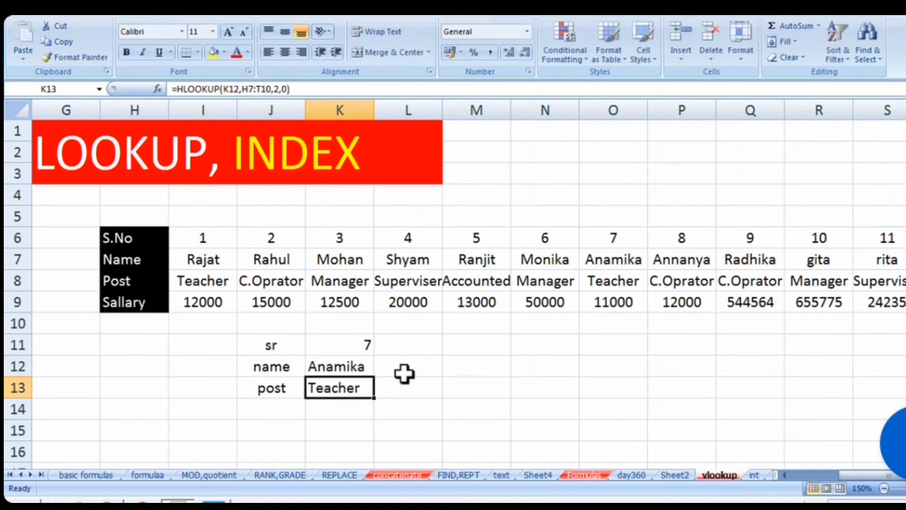
pyautogui.doubleClick(355, 388)
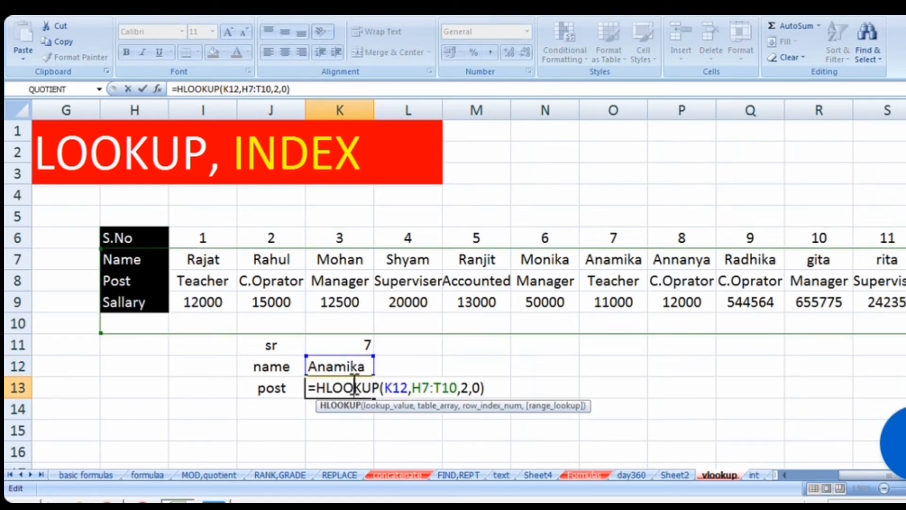
pyautogui.press('Return')
pyautogui.click(354, 380)
pyautogui.click(335, 365)
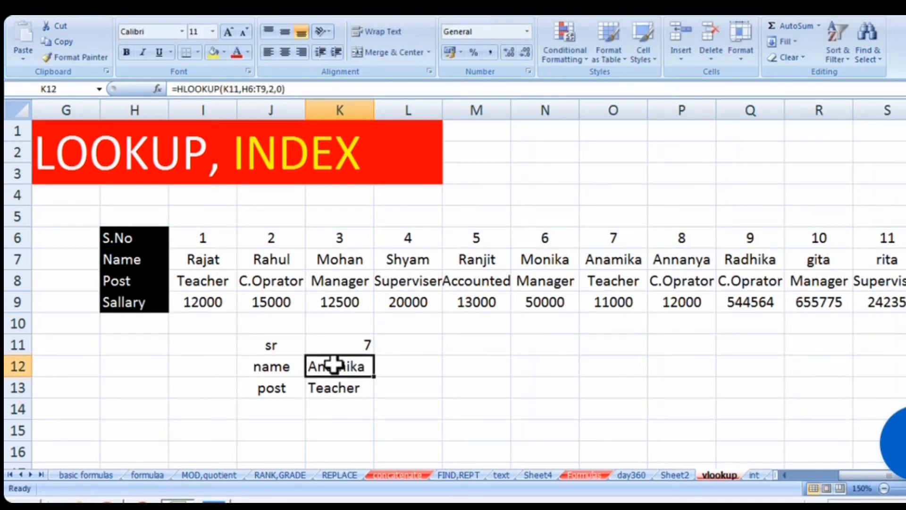
pyautogui.doubleClick(334, 364)
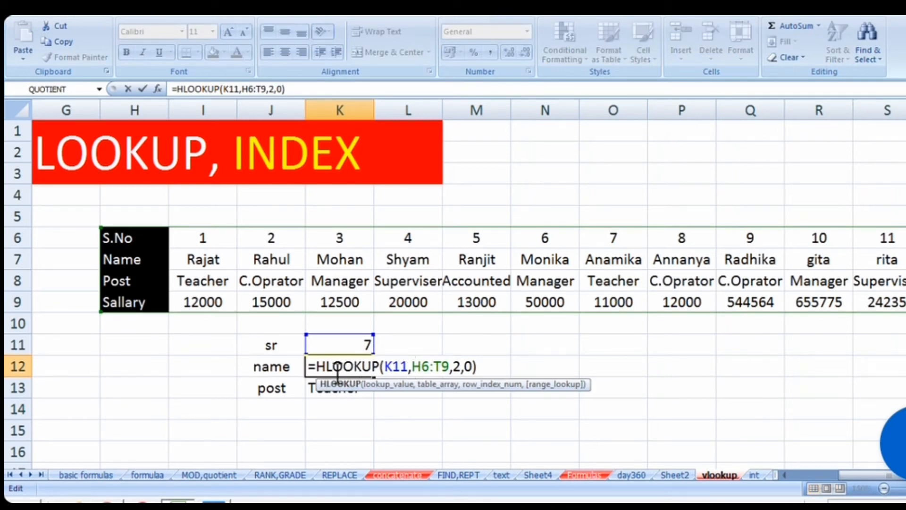
pyautogui.press('Return')
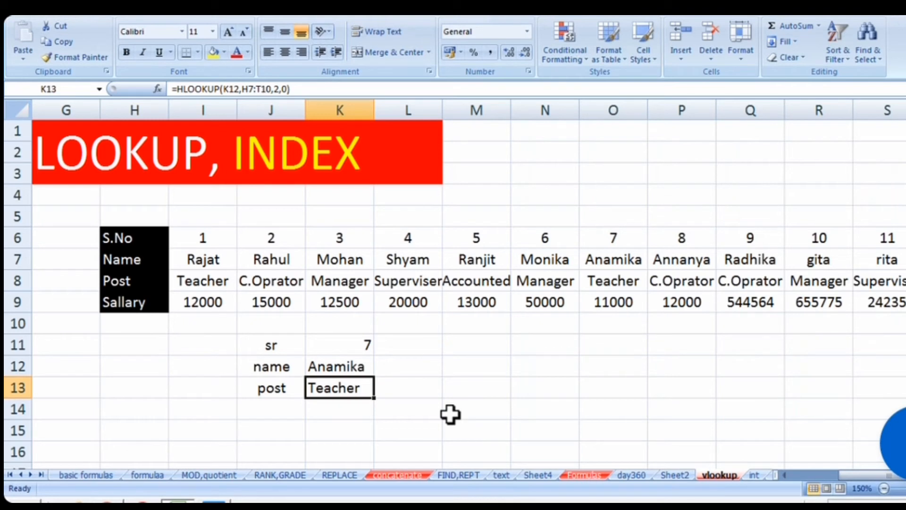
# Enter the formula =COLUMN() in M13 to return that cell's column number
pyautogui.click(475, 380)
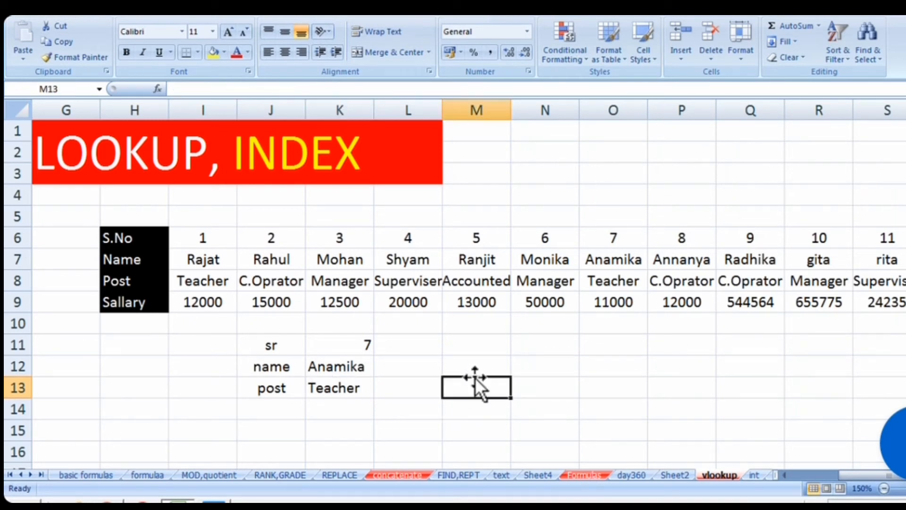
pyautogui.write('=col')
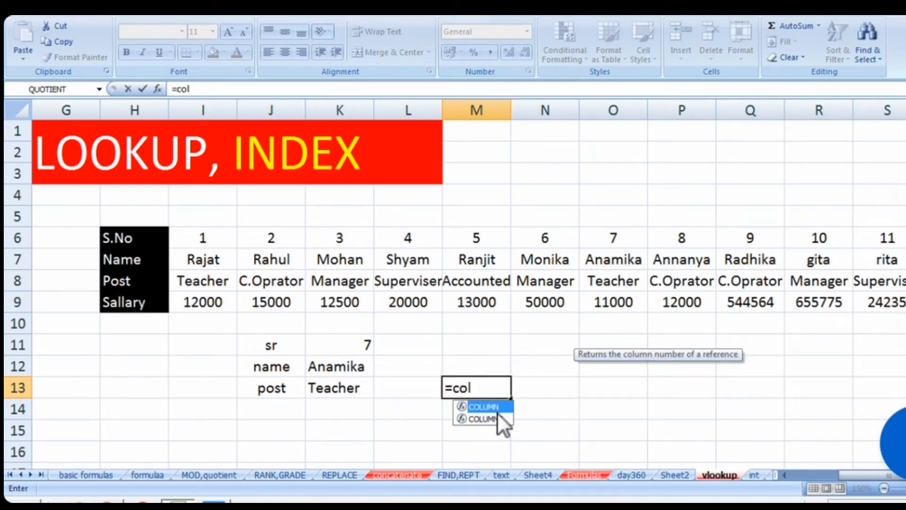
pyautogui.doubleClick(497, 407)
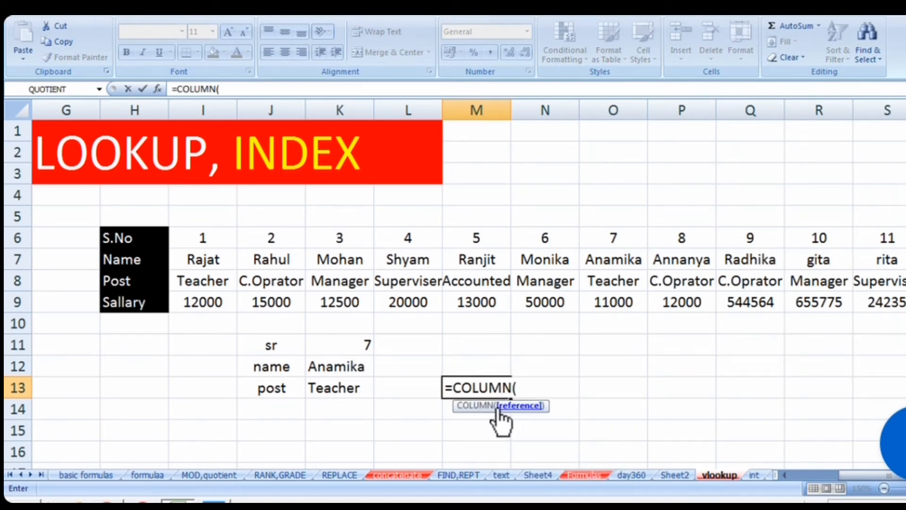
pyautogui.press('Return')
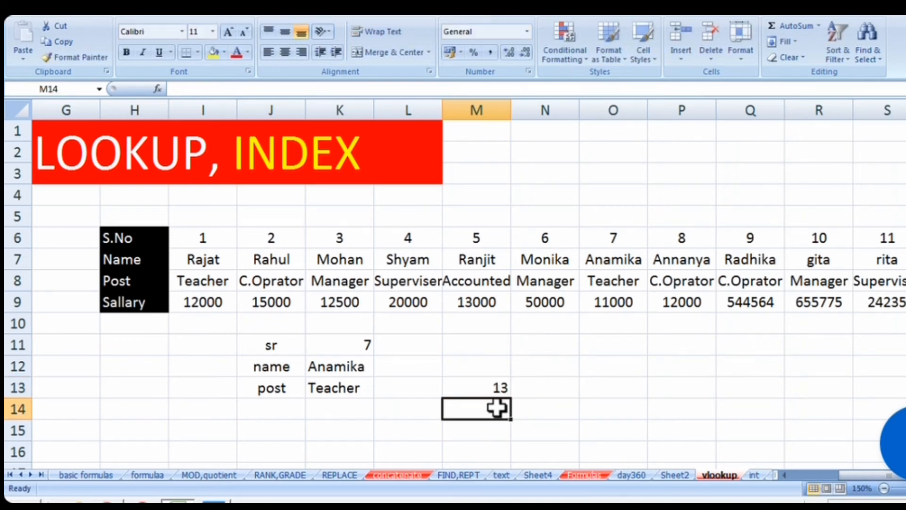
pyautogui.click(490, 382)
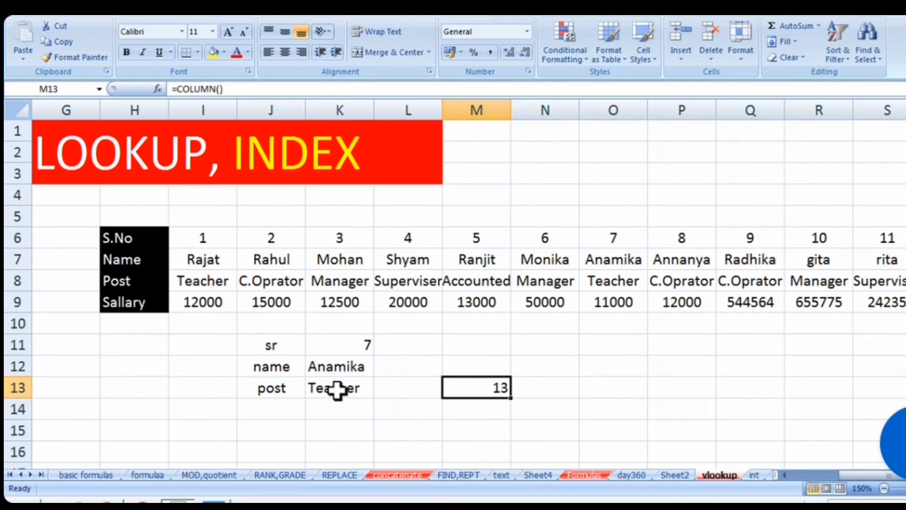
# Compare the copied post formula in K13 with the original name formula in K12
pyautogui.doubleClick(337, 390)
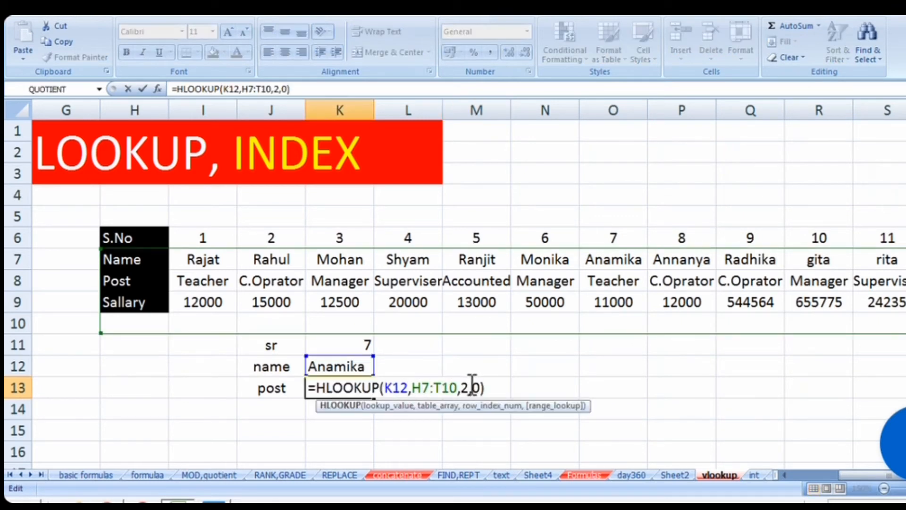
pyautogui.press('Return')
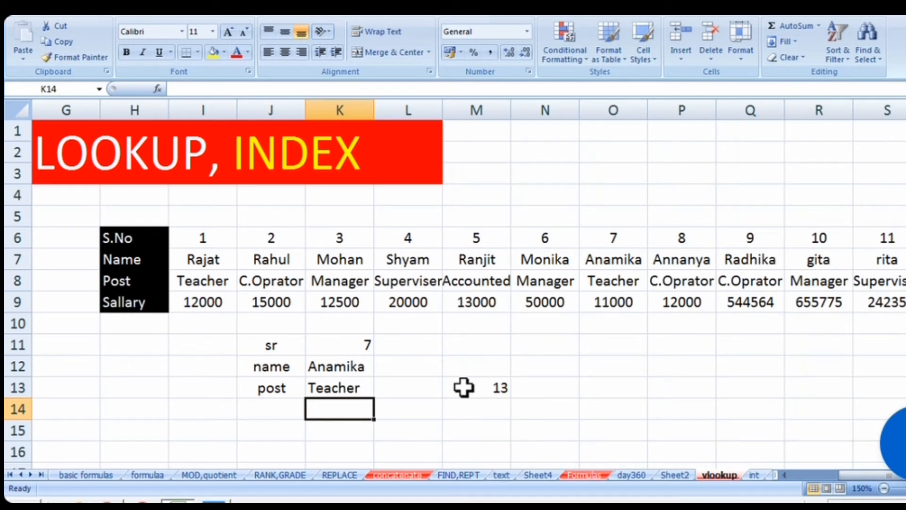
pyautogui.click(291, 349)
pyautogui.click(376, 367)
pyautogui.click(356, 367)
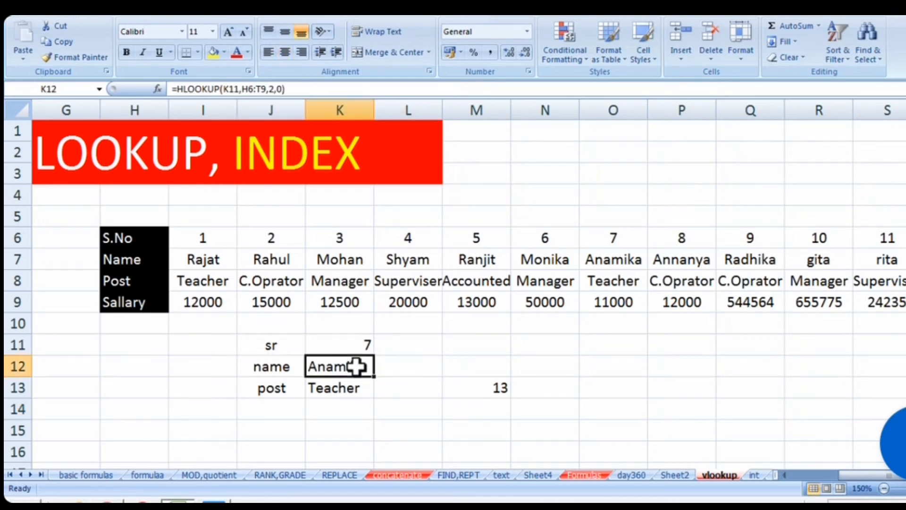
pyautogui.click(352, 384)
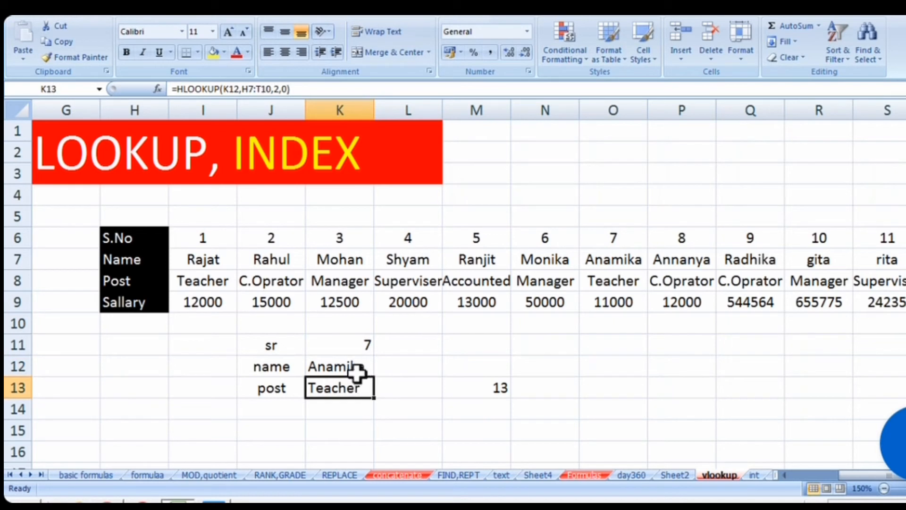
pyautogui.click(355, 369)
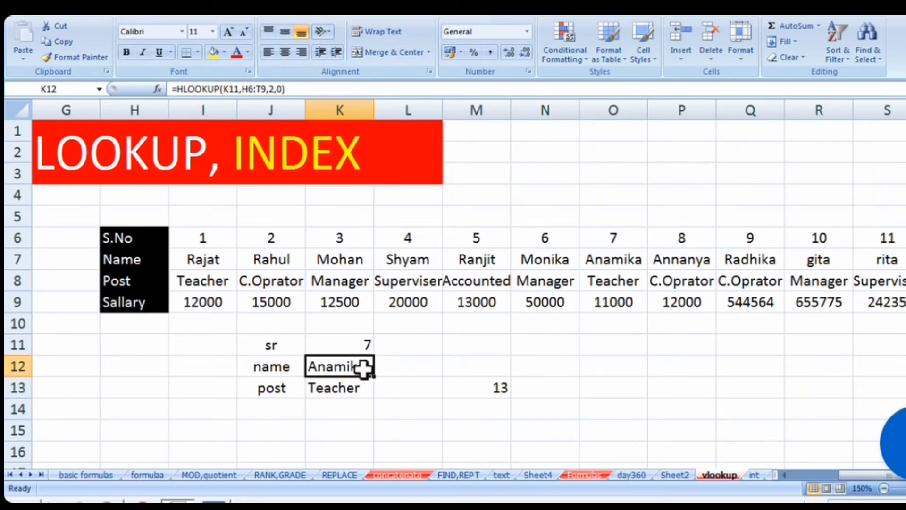
pyautogui.click(356, 385)
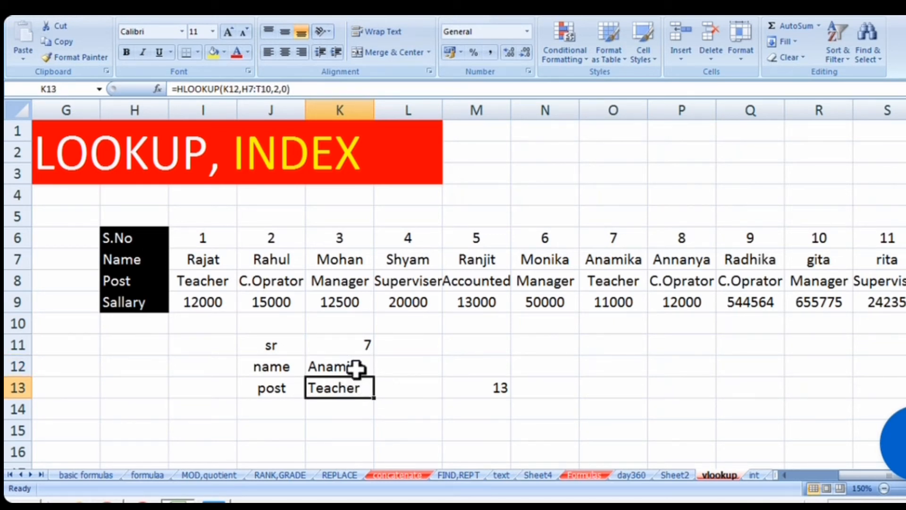
pyautogui.click(356, 368)
# Enter the headings sr, name and post across N11:P11 for a horizontal lookup block
pyautogui.click(528, 348)
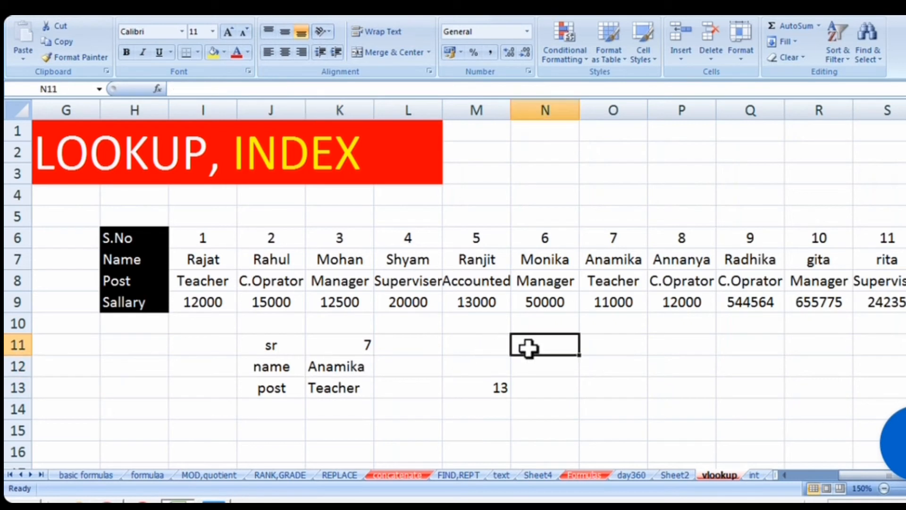
pyautogui.write('sr')
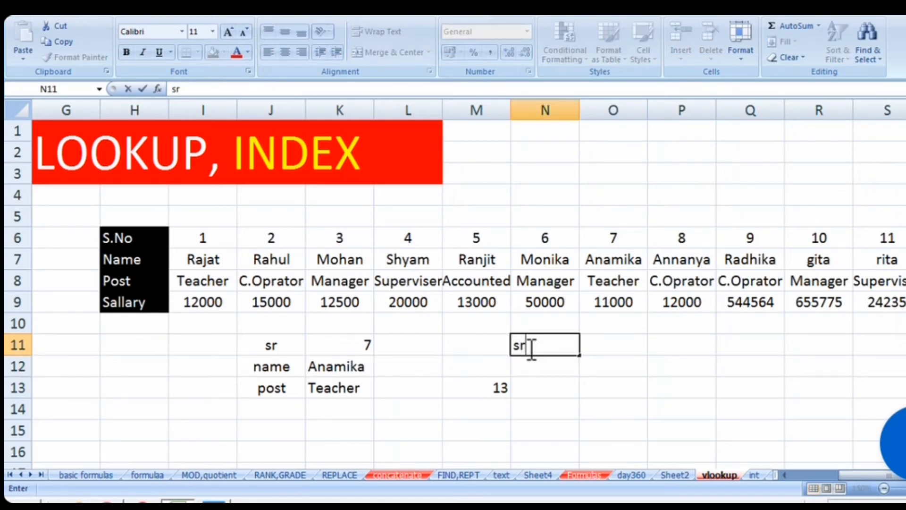
pyautogui.click(593, 348)
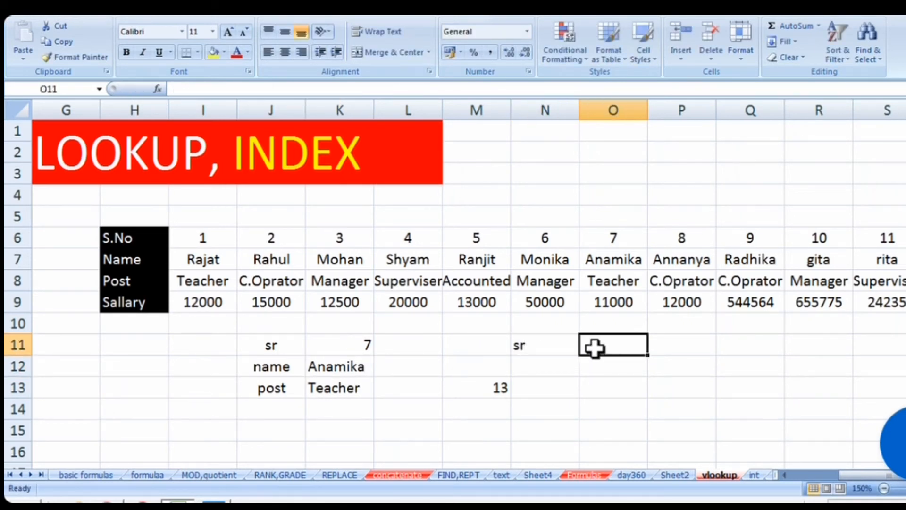
pyautogui.write('name')
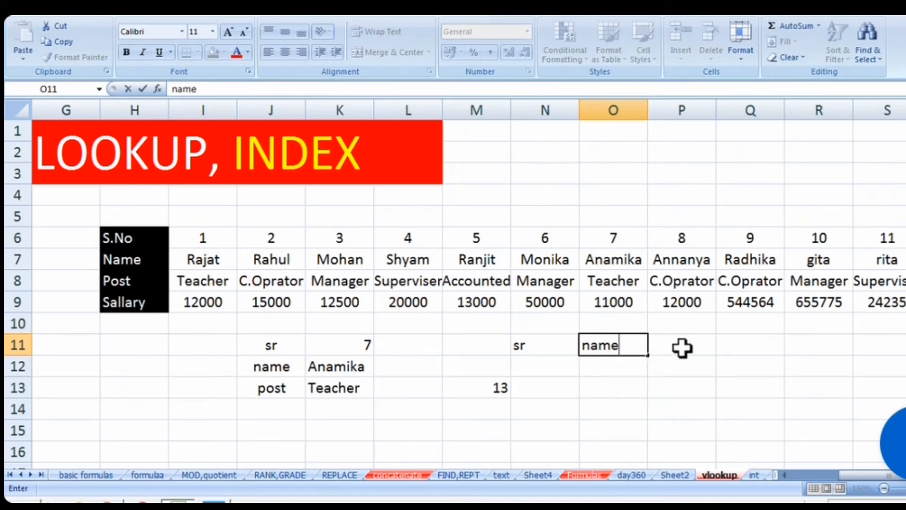
pyautogui.click(682, 348)
pyautogui.write('post')
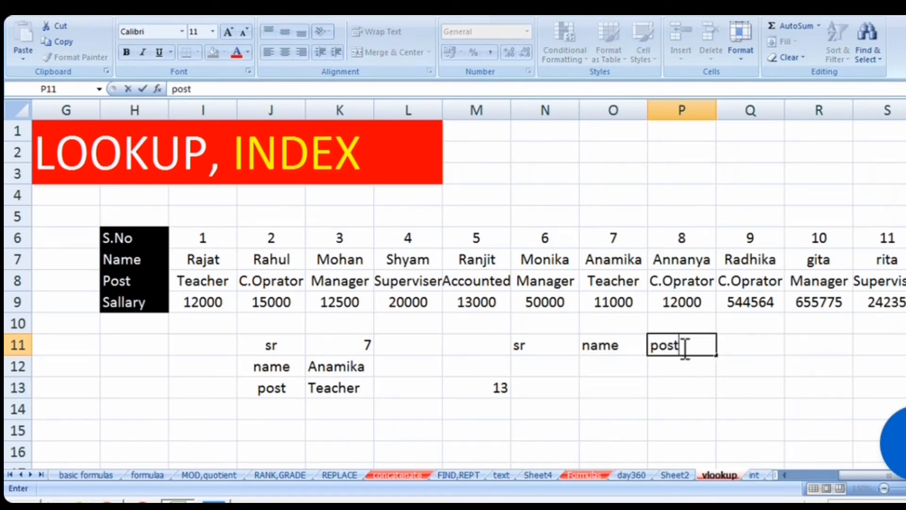
pyautogui.click(564, 383)
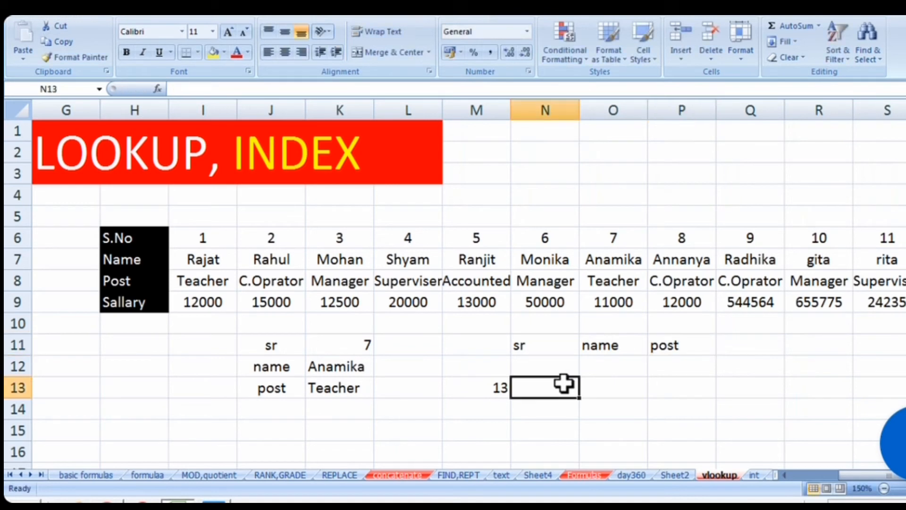
pyautogui.click(606, 362)
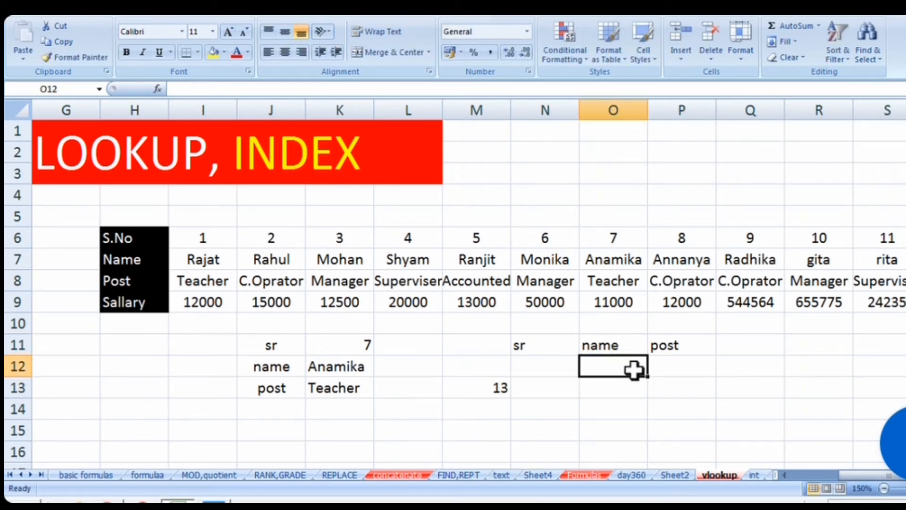
pyautogui.write('=')
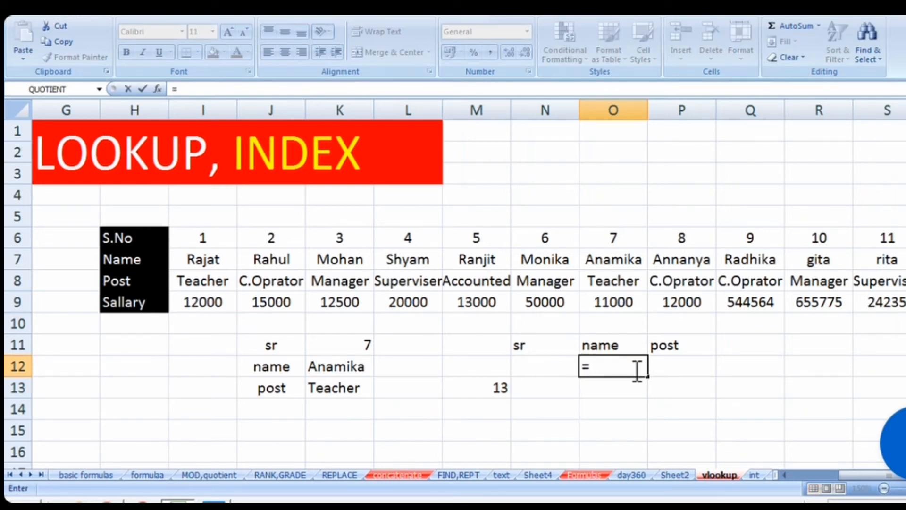
pyautogui.press('BackSpace')
# Review the name lookup's HLOOKUP formula in K12
pyautogui.click(406, 384)
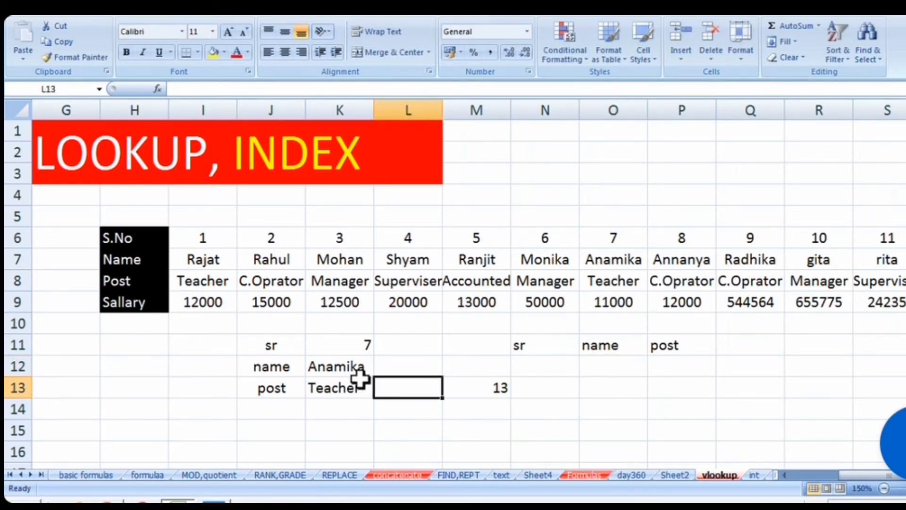
pyautogui.click(349, 361)
pyautogui.doubleClick(354, 364)
pyautogui.press('Return')
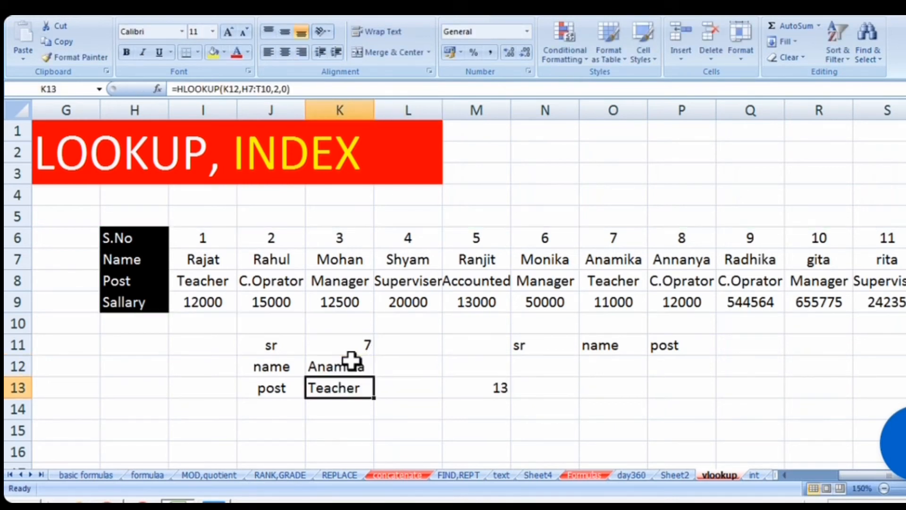
# Enter the formula =HLOOKUP(N12,H6:T9,2,0) in O12 to return the name by exact match
pyautogui.click(616, 365)
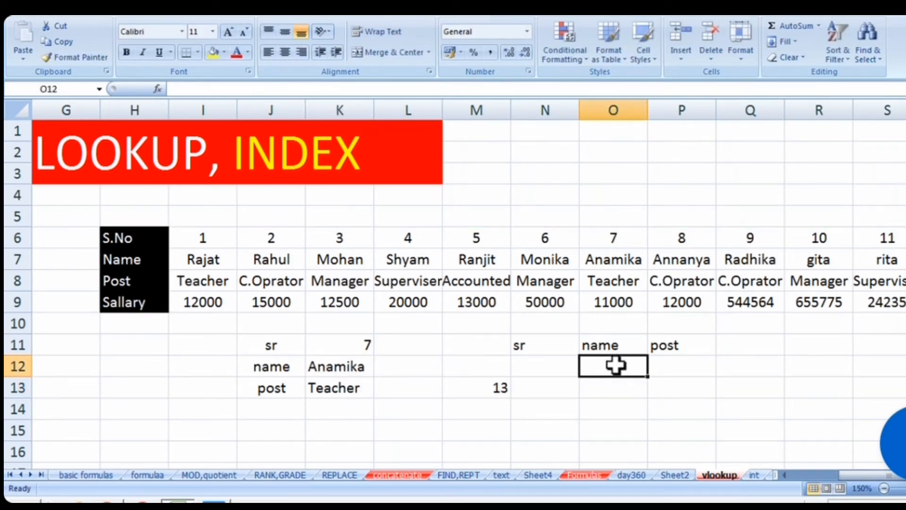
pyautogui.write('=hl')
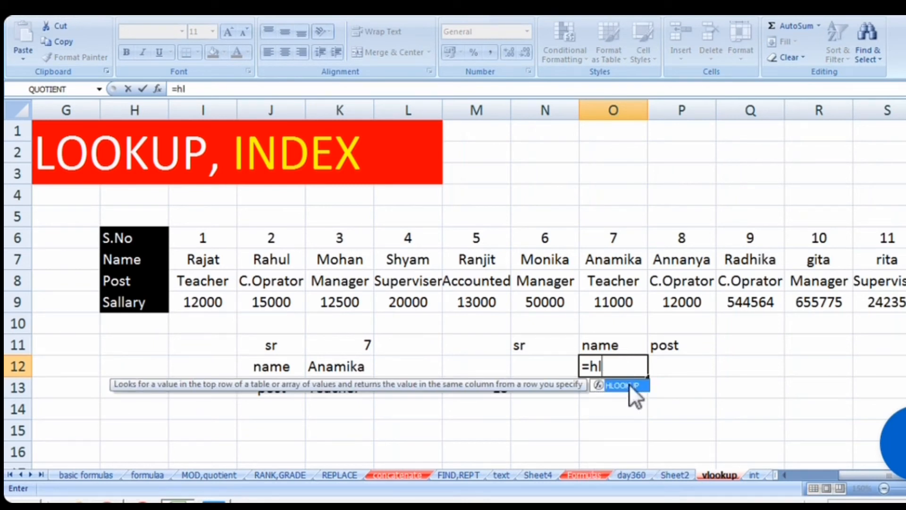
pyautogui.doubleClick(629, 383)
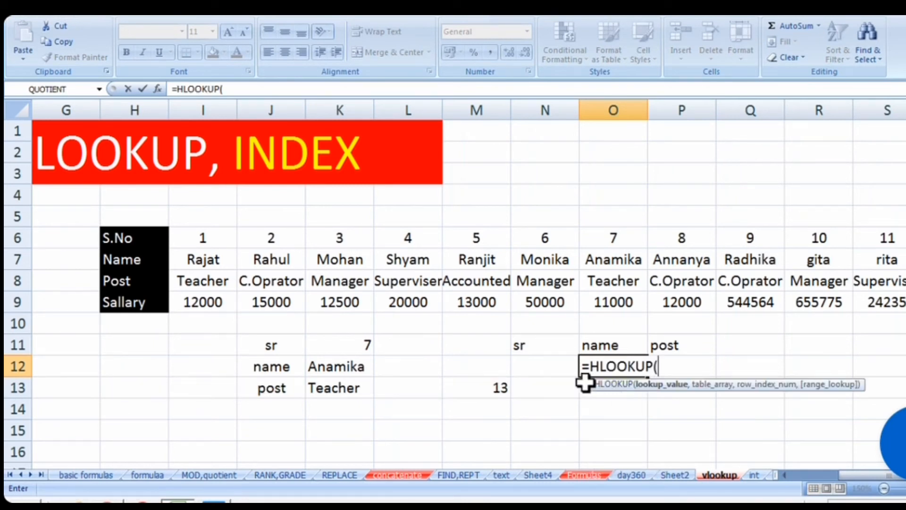
pyautogui.click(545, 368)
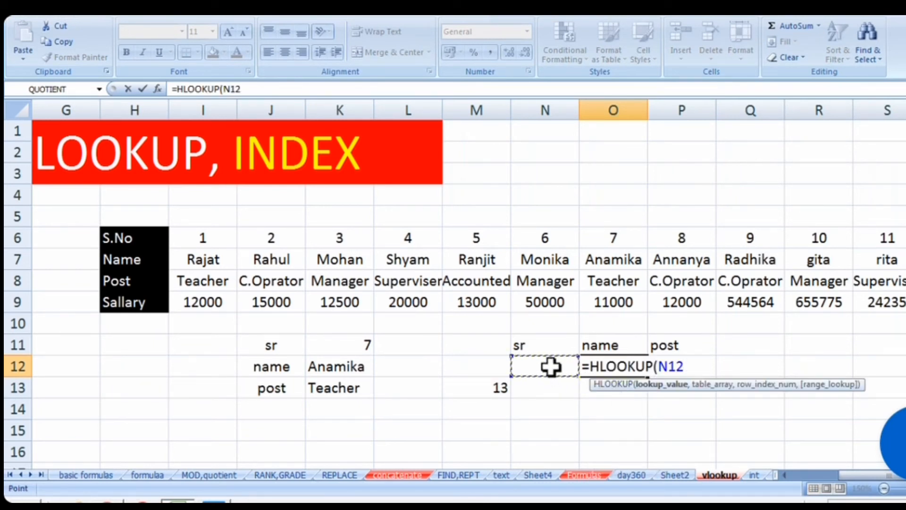
pyautogui.write(',')
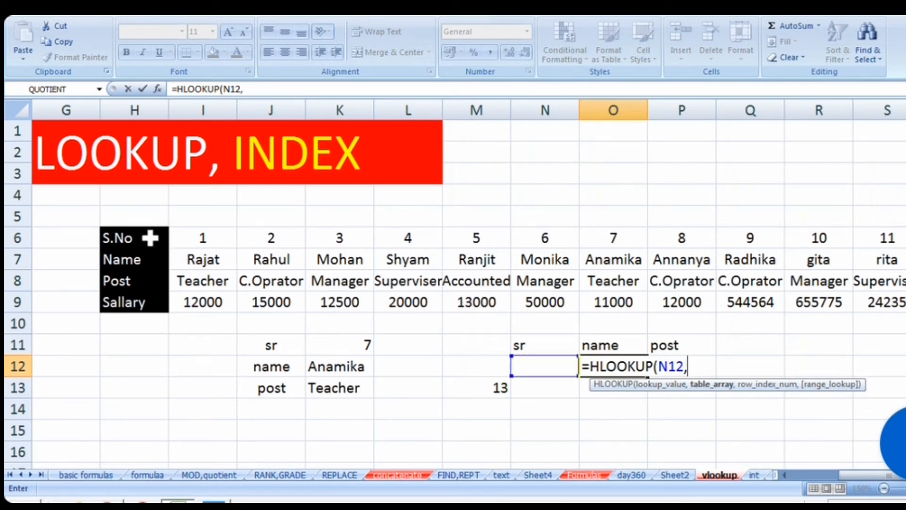
pyautogui.moveTo(148, 236); pyautogui.dragTo(904, 302)
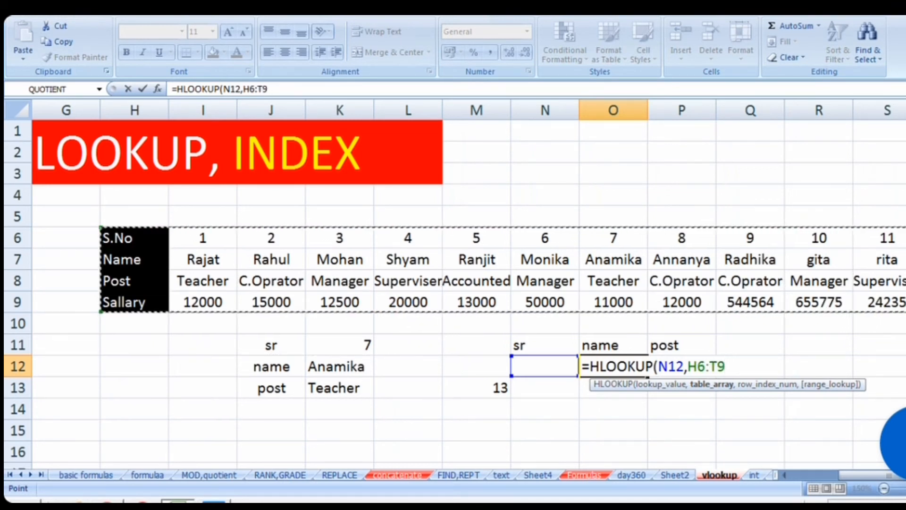
pyautogui.write(',')
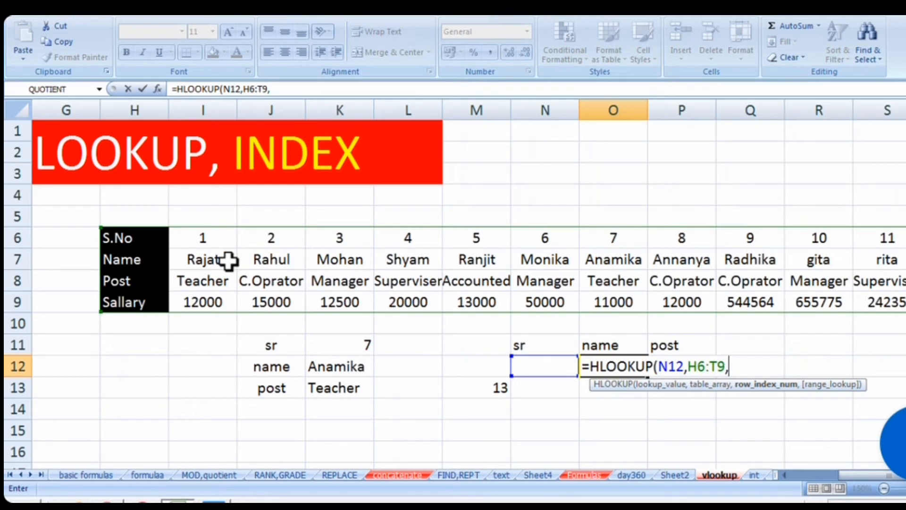
pyautogui.write(',0')
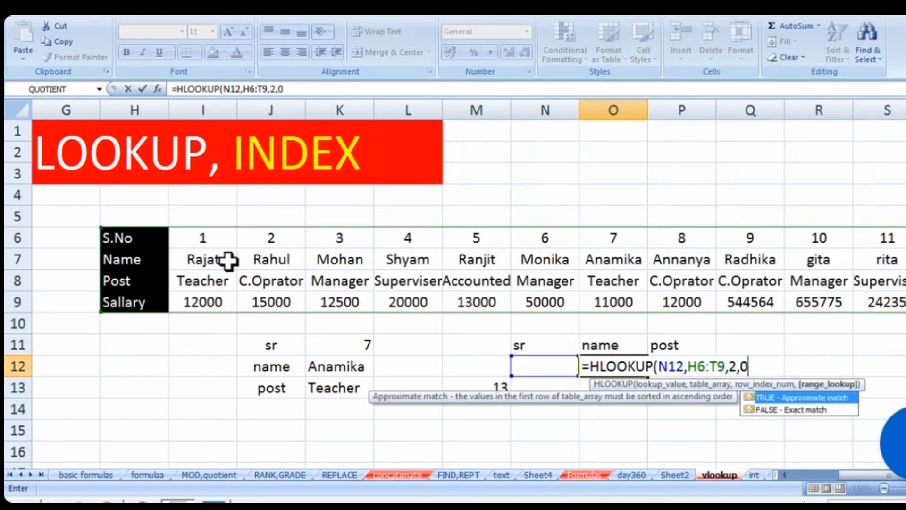
pyautogui.press('Return')
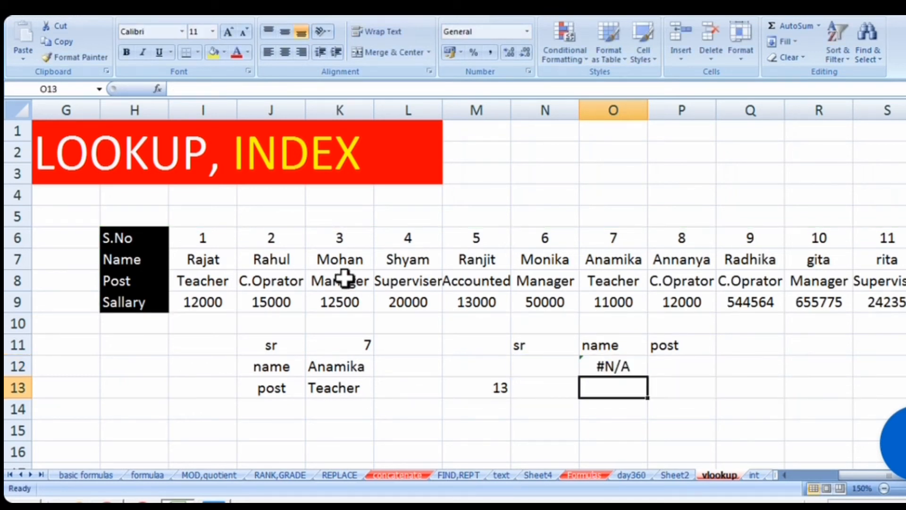
# Enter serial number 4 in N12 as the lookup value
pyautogui.click(550, 366)
pyautogui.write('4')
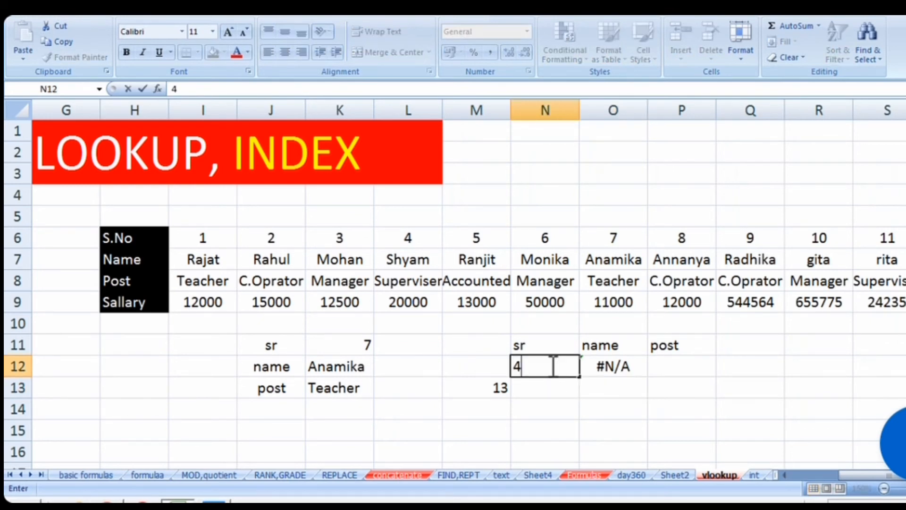
pyautogui.click(649, 407)
# Try to fill the relative-reference name formula from O12 across into P12 for the post
pyautogui.click(629, 366)
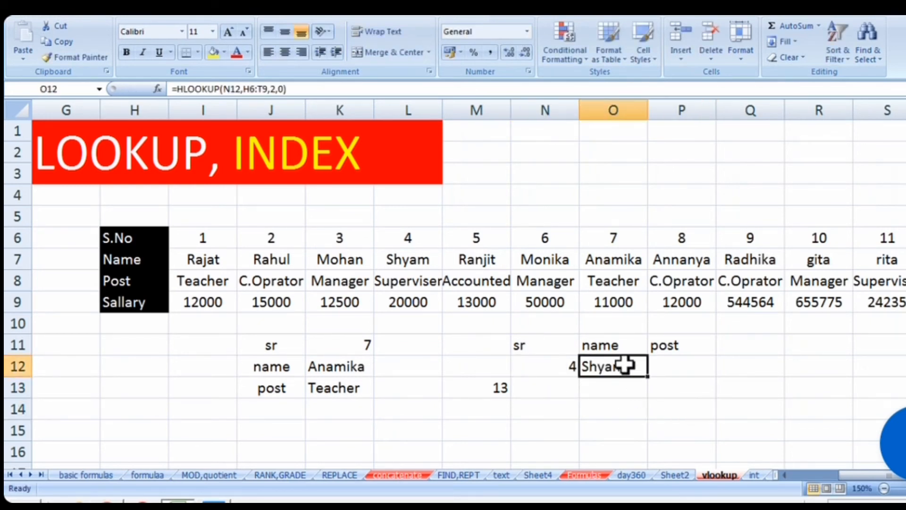
pyautogui.moveTo(648, 376); pyautogui.dragTo(684, 378)
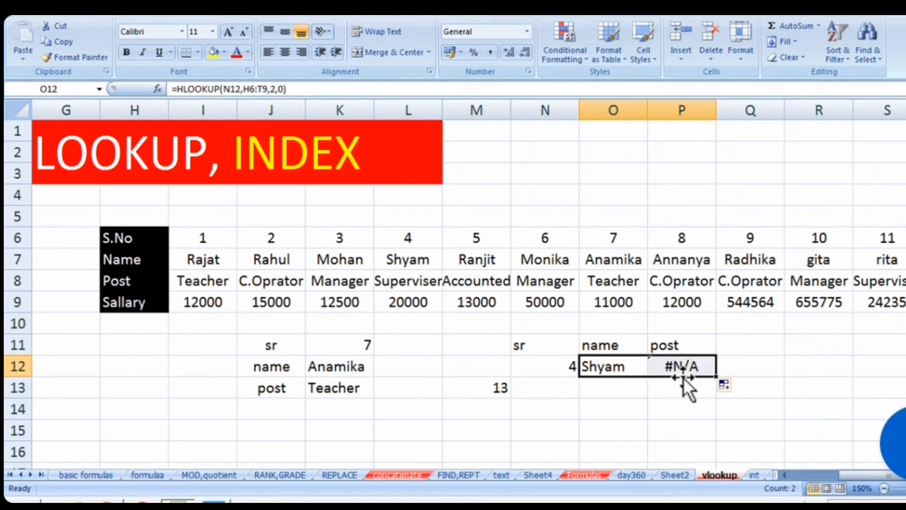
pyautogui.click(690, 363)
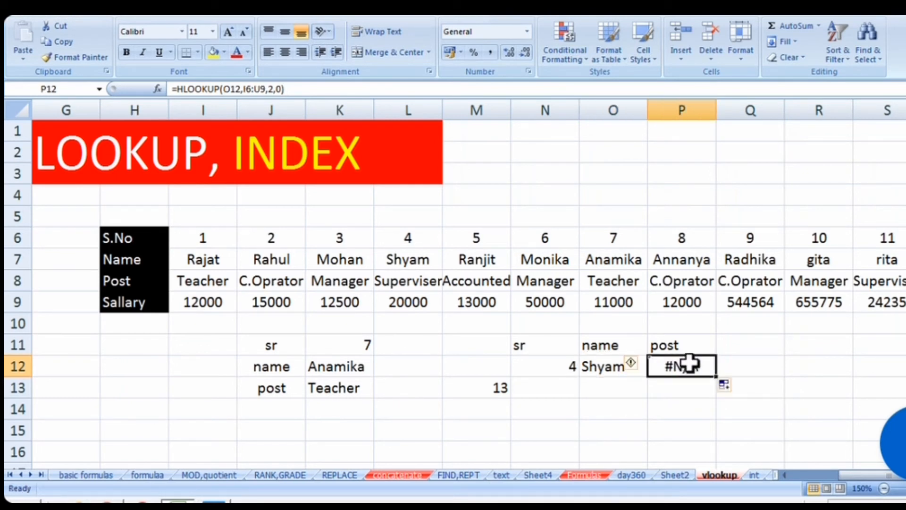
# Compare the lookup value and table references in O12 with those in the copied P12 formula
pyautogui.click(615, 365)
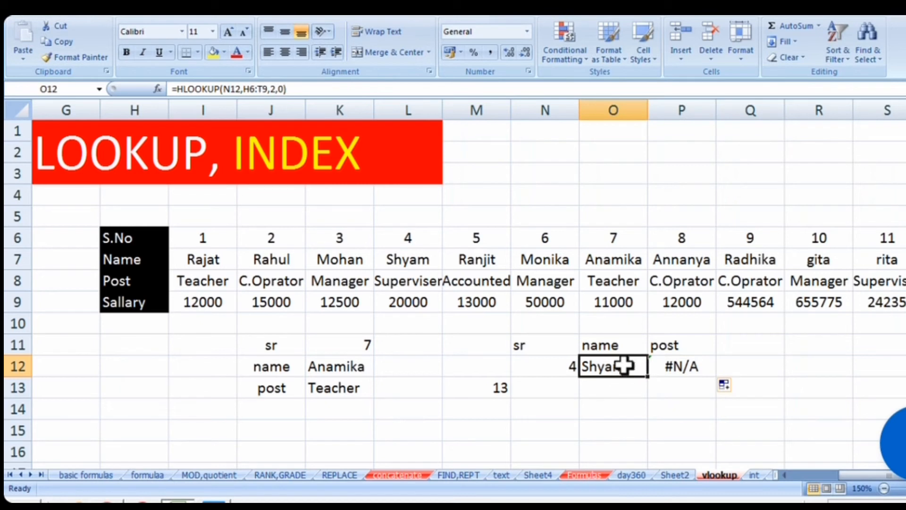
pyautogui.click(687, 367)
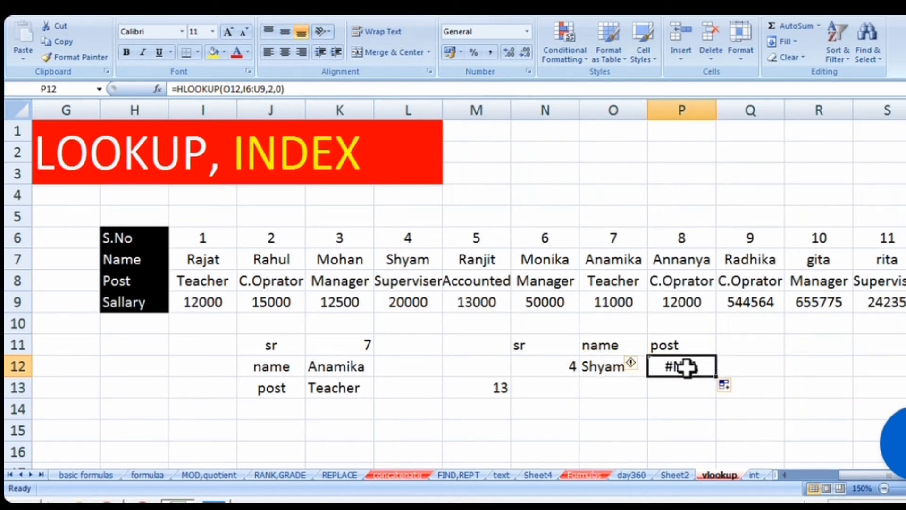
pyautogui.click(610, 367)
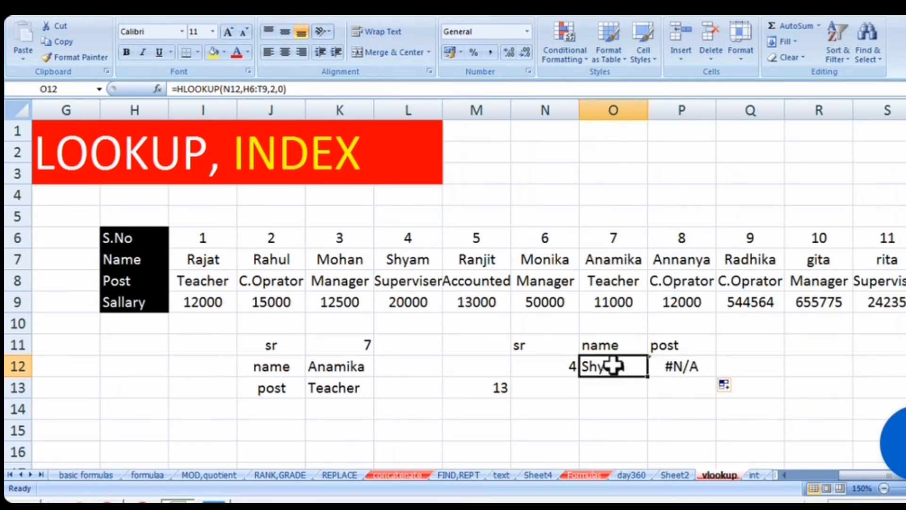
pyautogui.click(686, 365)
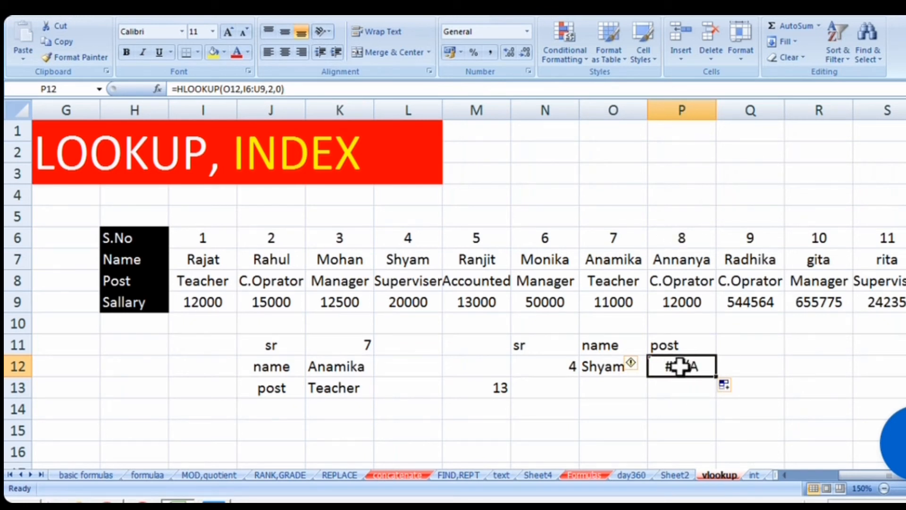
pyautogui.doubleClick(600, 366)
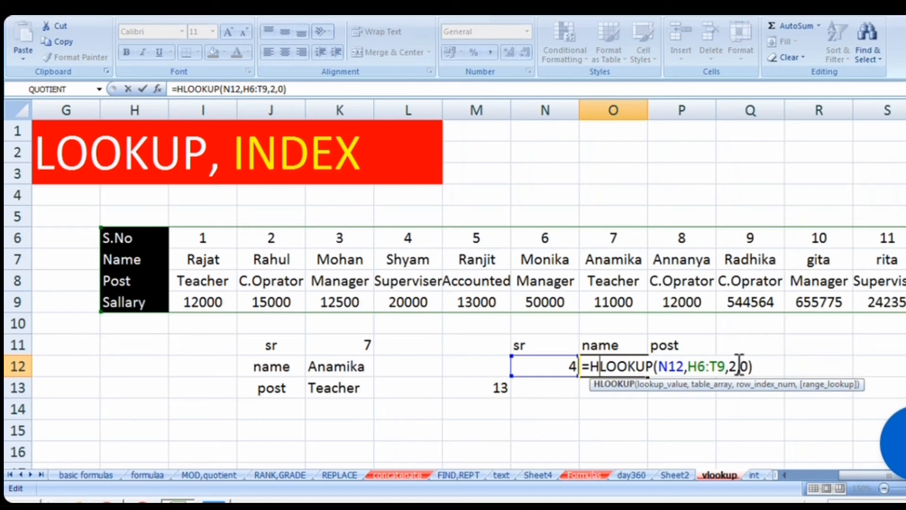
pyautogui.press('Return')
# Try setting the row index of the P12 post formula to 3
pyautogui.doubleClick(690, 366)
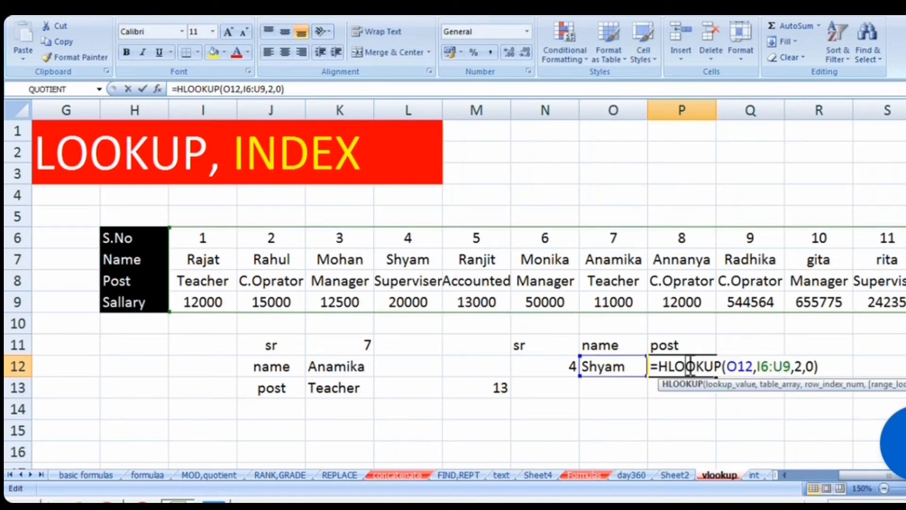
pyautogui.doubleClick(799, 367)
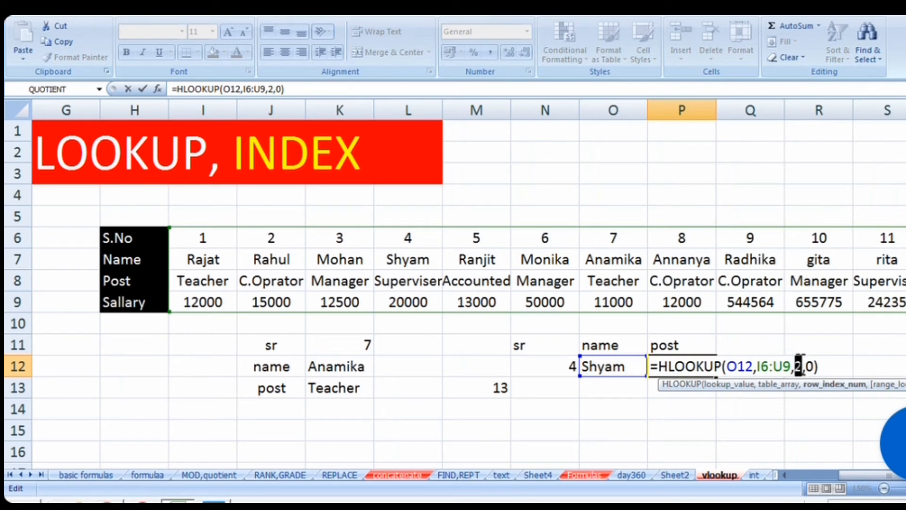
pyautogui.write('3')
pyautogui.press('Return')
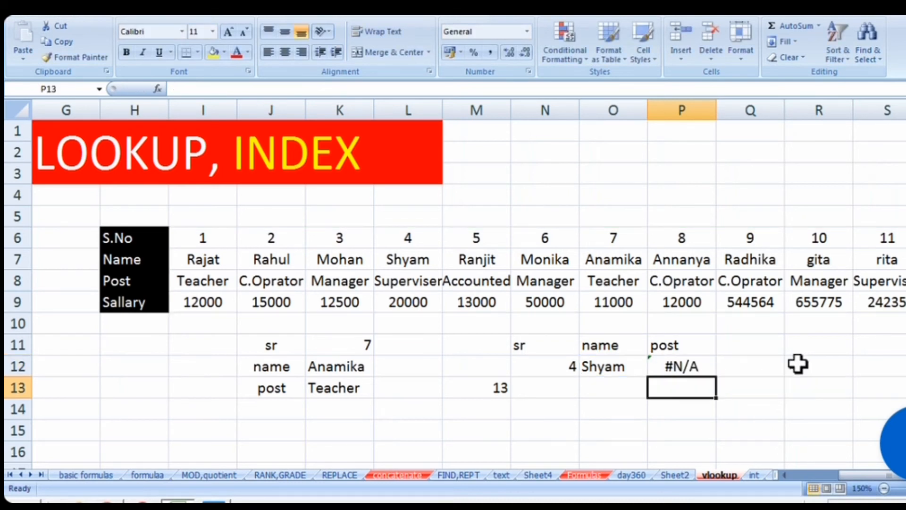
# Recheck the P12 formula, then undo its row index change and the copied formula
pyautogui.click(688, 359)
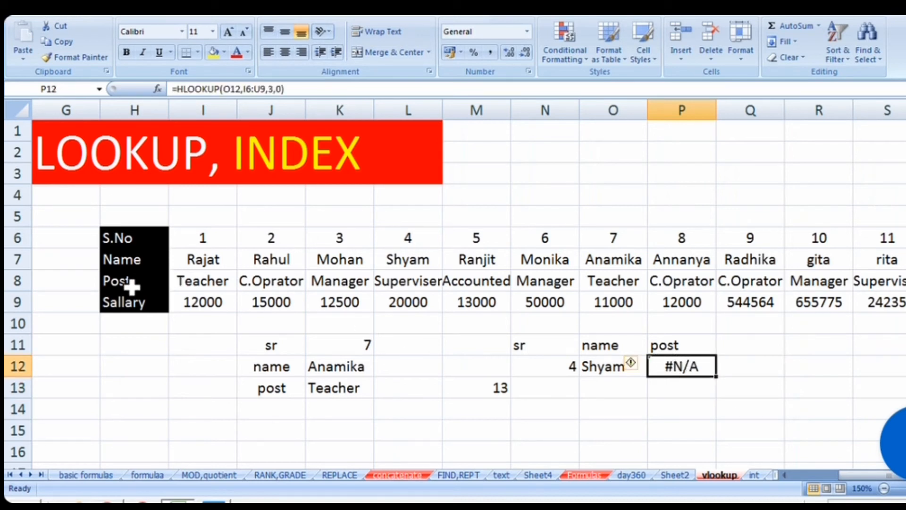
pyautogui.doubleClick(688, 366)
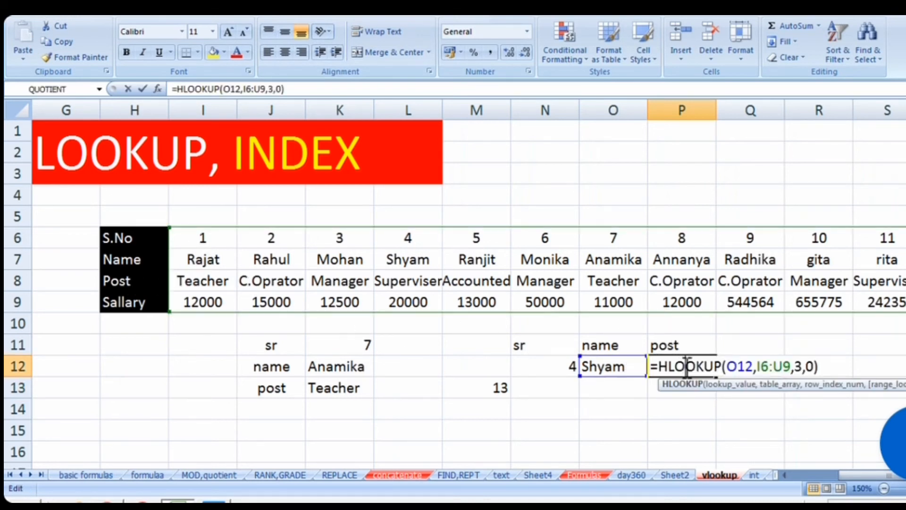
pyautogui.click(804, 366)
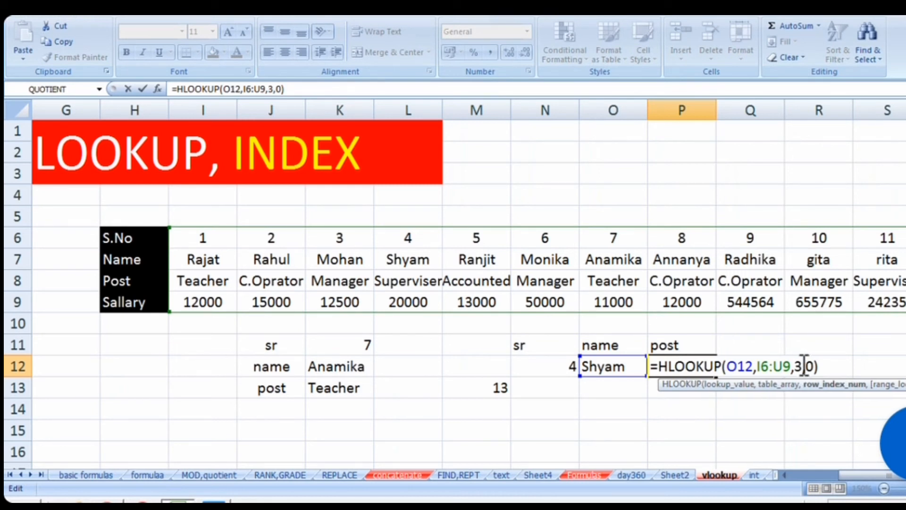
pyautogui.press('Return')
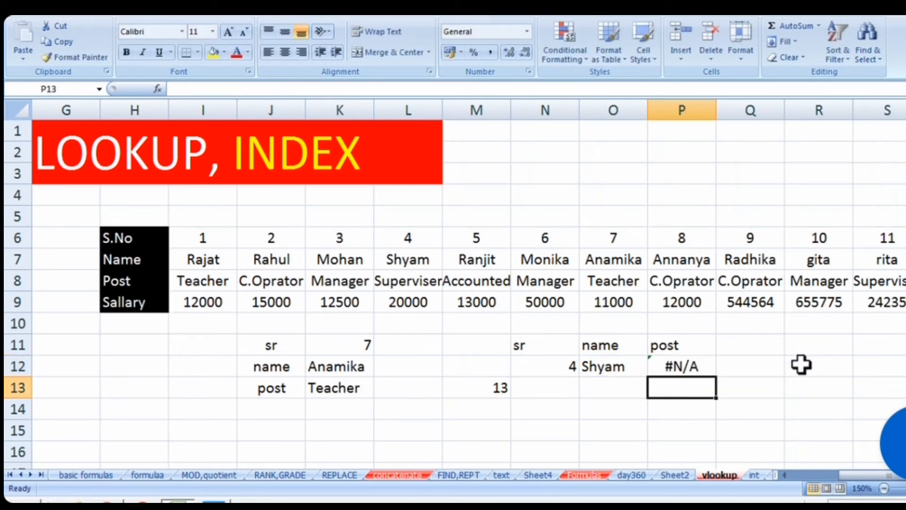
pyautogui.click(690, 369)
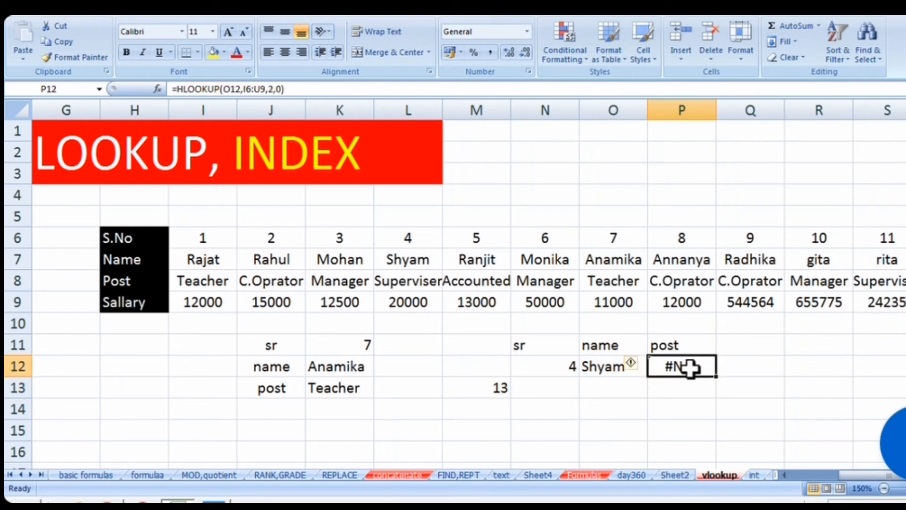
pyautogui.press('Left')
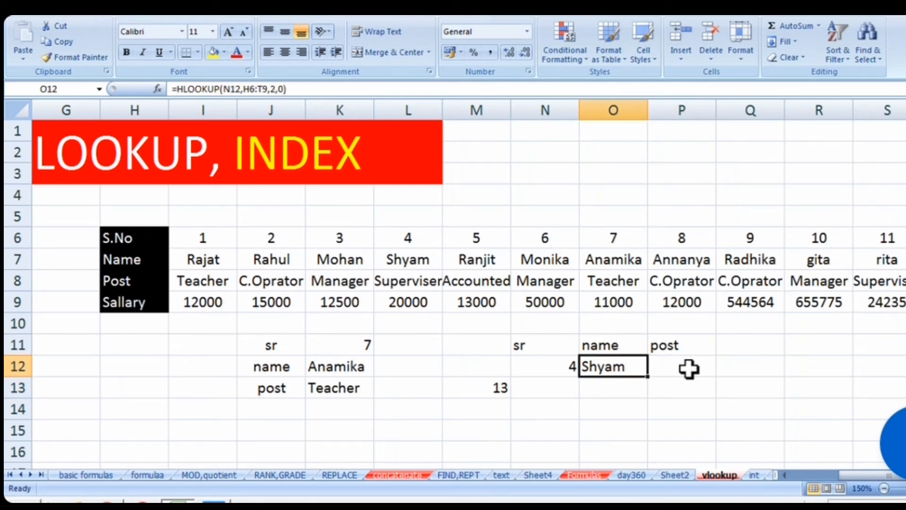
# Make the O12 formula's references absolute, as =HLOOKUP($N$12,$H$6:$T$9,2,0)
pyautogui.doubleClick(617, 366)
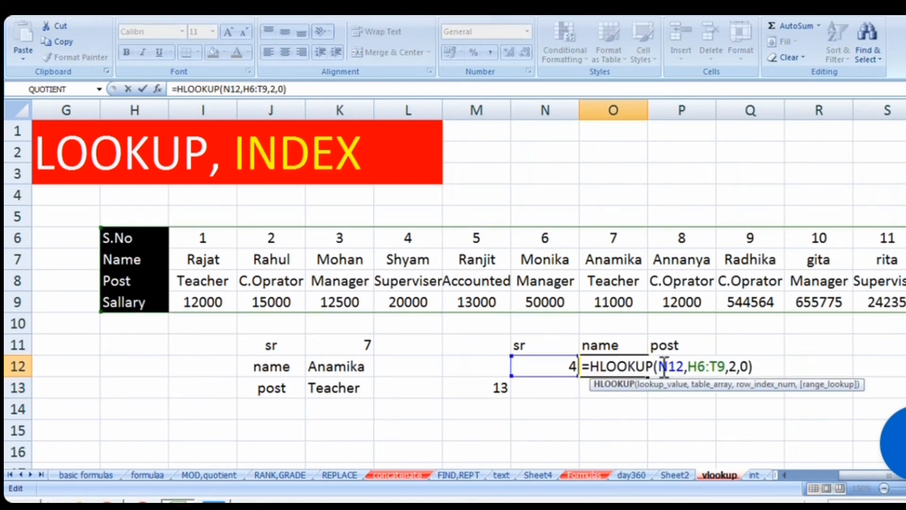
pyautogui.moveTo(661, 366); pyautogui.dragTo(727, 355)
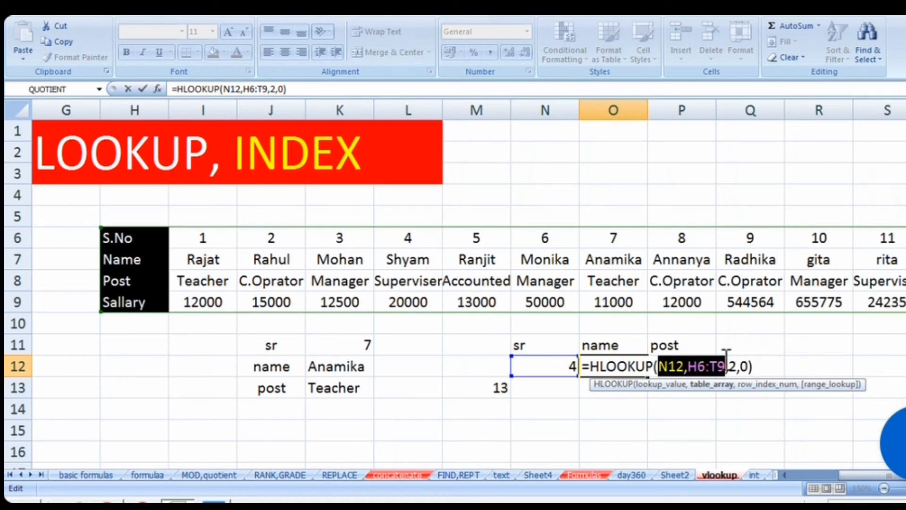
pyautogui.press('F4')
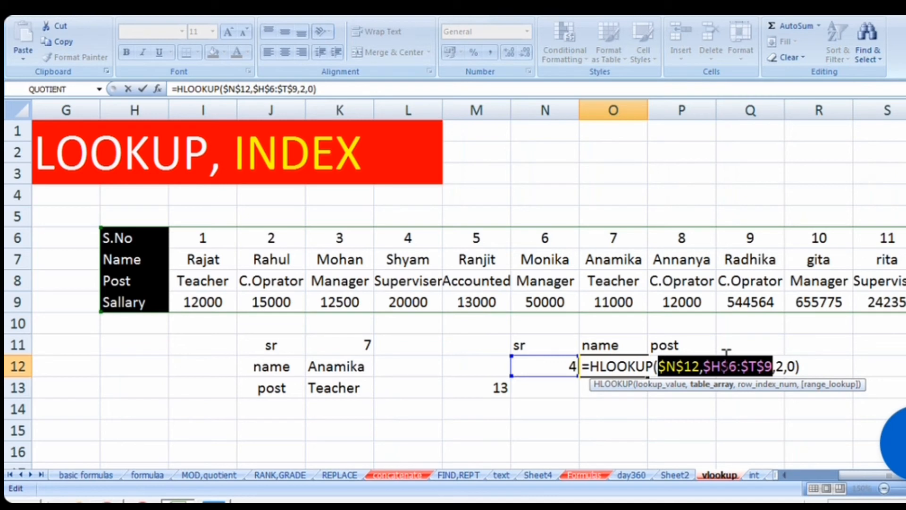
pyautogui.press('Return')
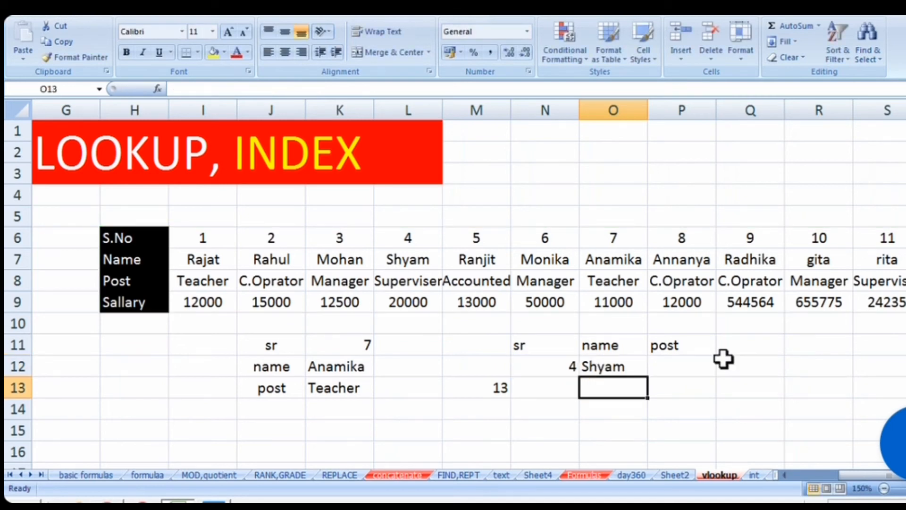
# Copy the O12 name formula into P12 and set the copy's row index to 3
pyautogui.click(632, 366)
pyautogui.moveTo(651, 376); pyautogui.dragTo(687, 376)
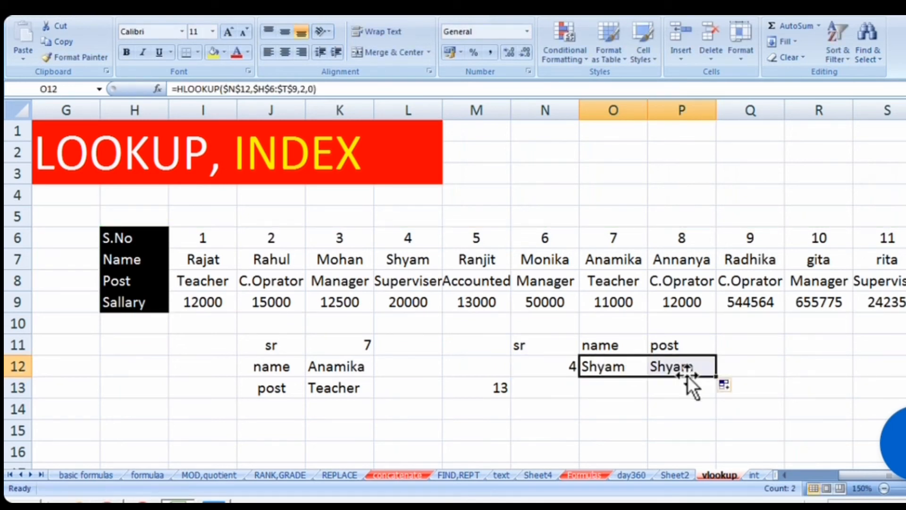
pyautogui.click(691, 364)
pyautogui.doubleClick(690, 364)
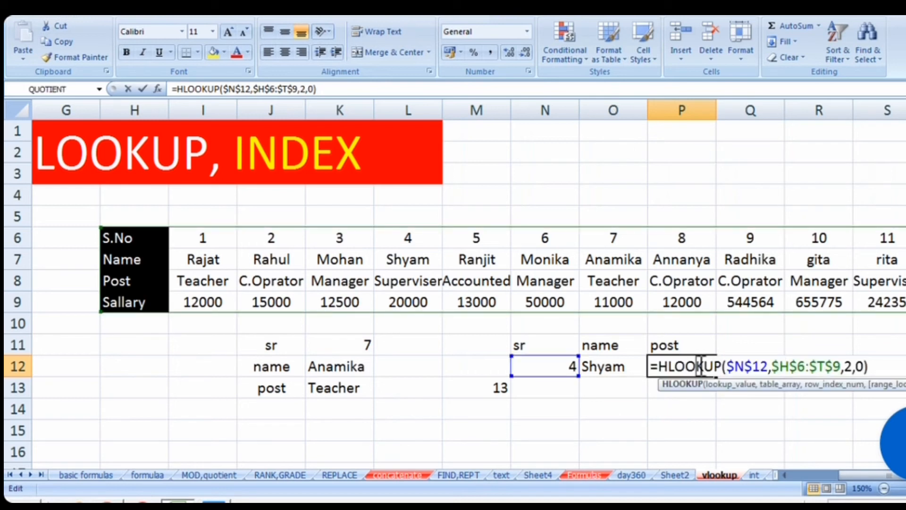
pyautogui.doubleClick(849, 366)
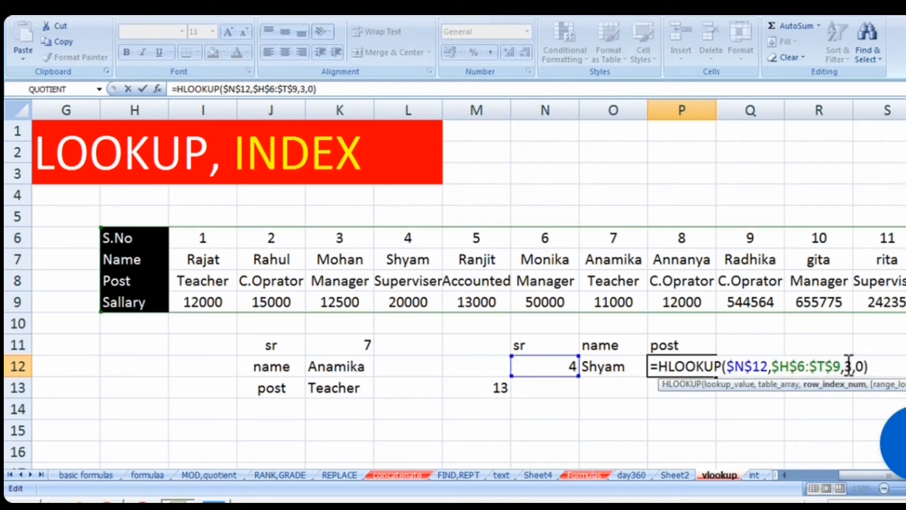
pyautogui.press('Return')
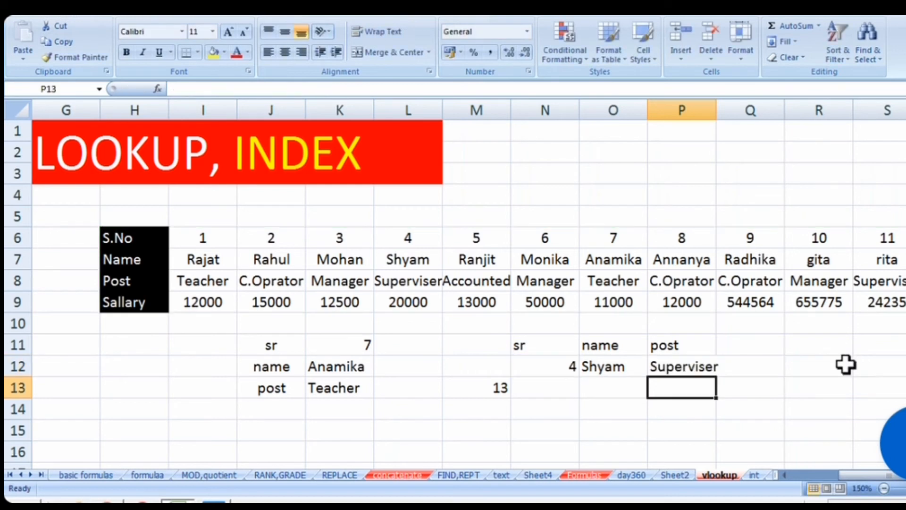
# Compare the row index in the O12 and P12 formulas and look over the header row of the block
pyautogui.click(690, 364)
pyautogui.click(616, 362)
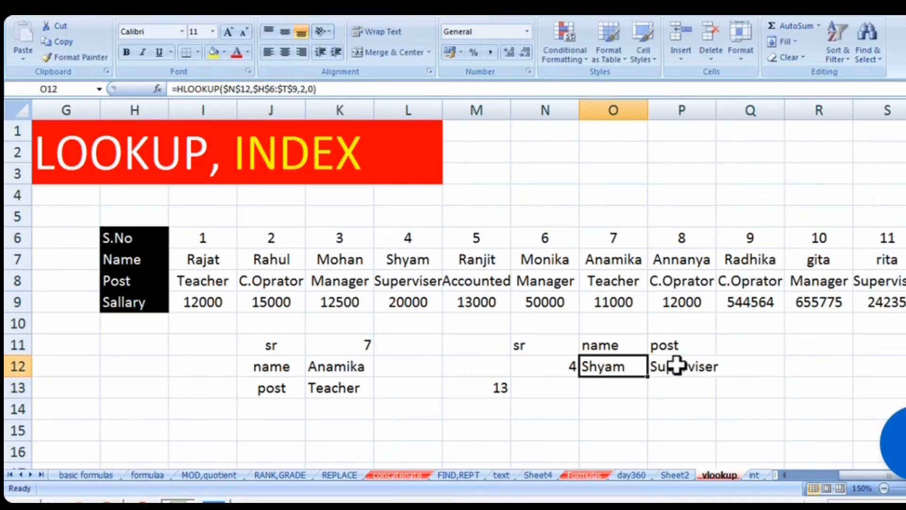
pyautogui.click(678, 365)
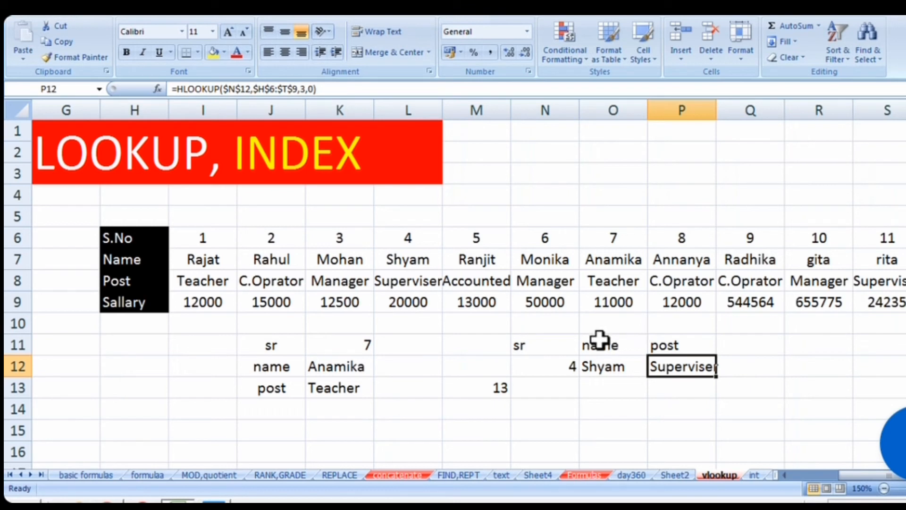
pyautogui.moveTo(541, 343); pyautogui.dragTo(826, 348)
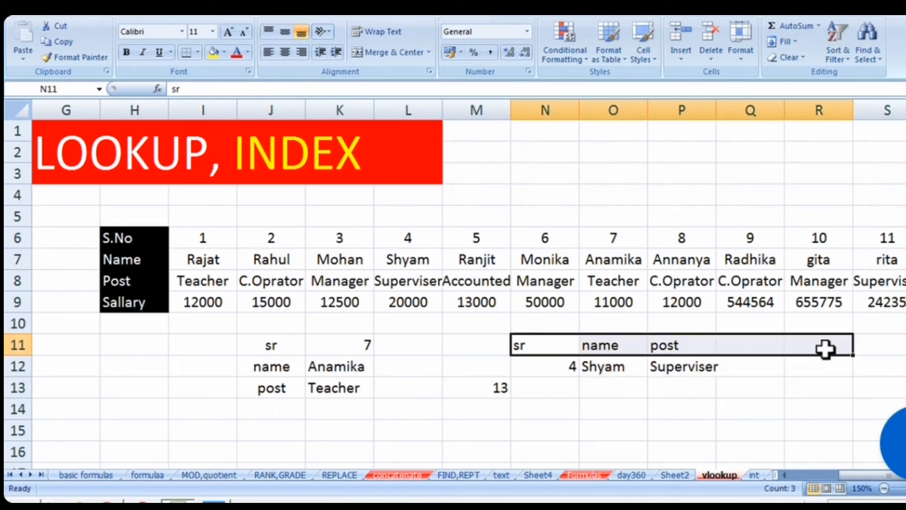
# Clear the post formula from P12 and recheck the row index argument in the O12 formula
pyautogui.click(672, 367)
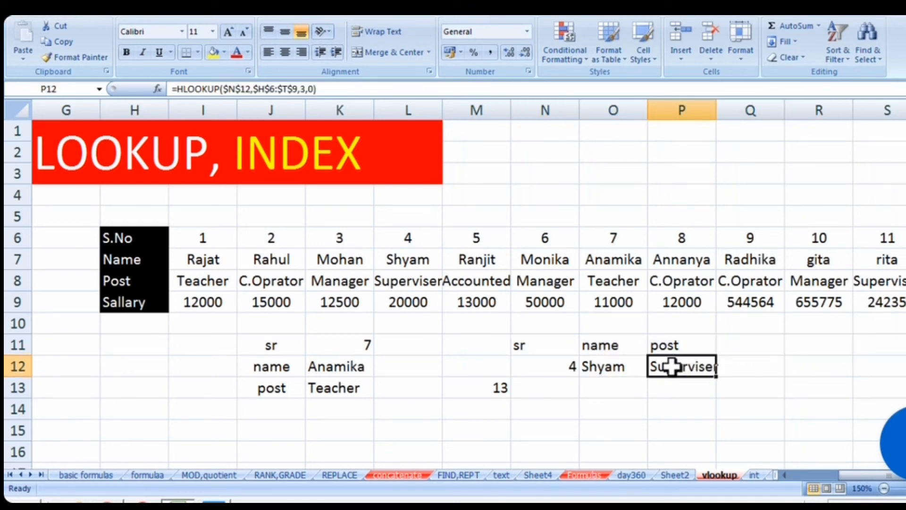
pyautogui.press('Delete')
pyautogui.press('Left')
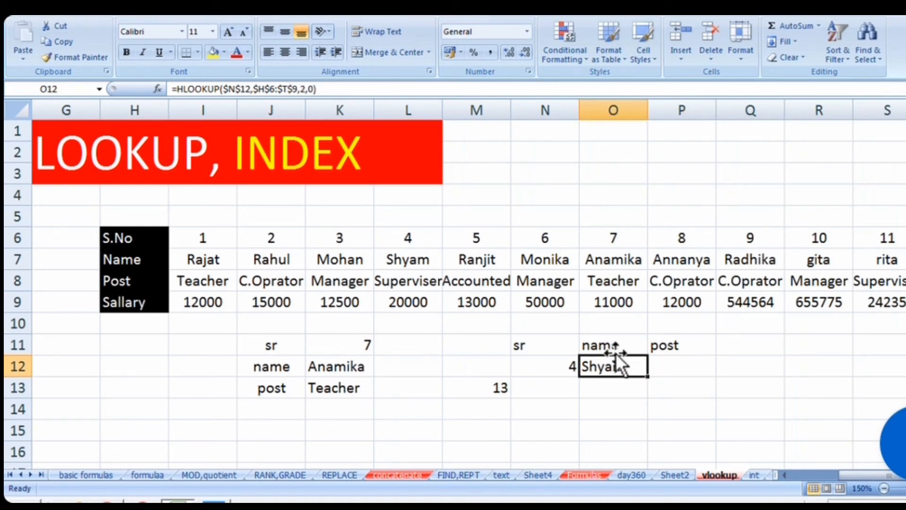
pyautogui.doubleClick(626, 364)
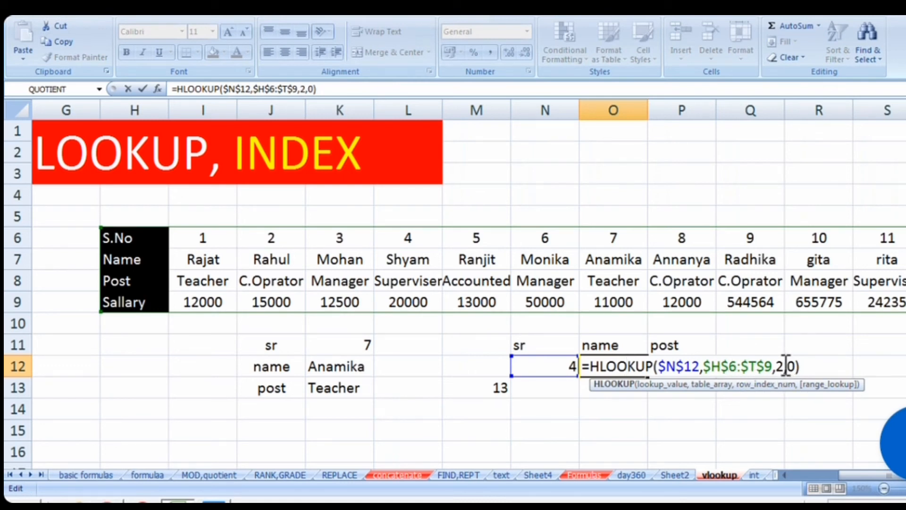
pyautogui.press('Return')
pyautogui.click(614, 365)
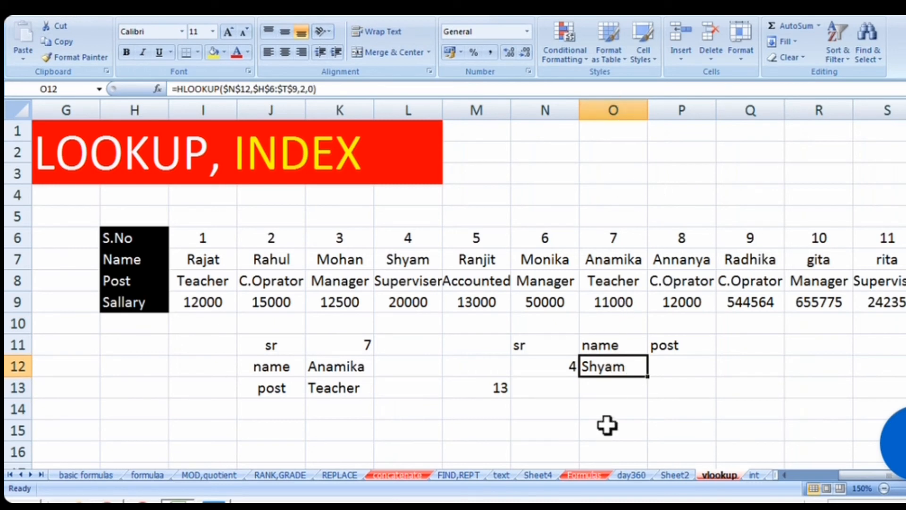
# Enter =COLUMN() in O14 to find the column number of column O
pyautogui.click(607, 403)
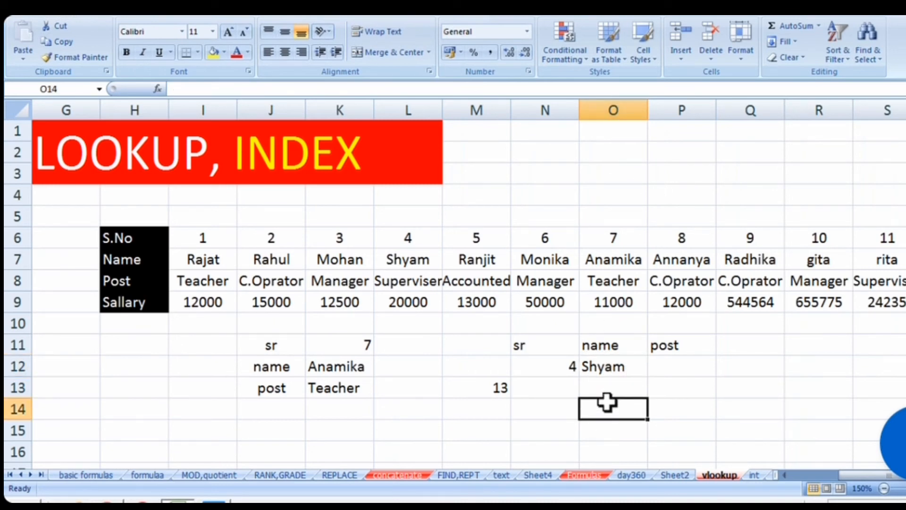
pyautogui.click(613, 110)
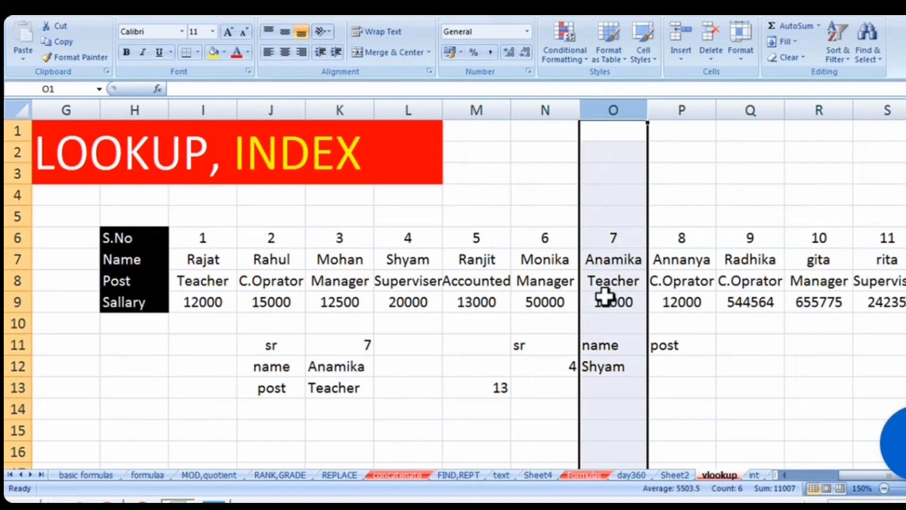
pyautogui.click(612, 410)
pyautogui.write('=')
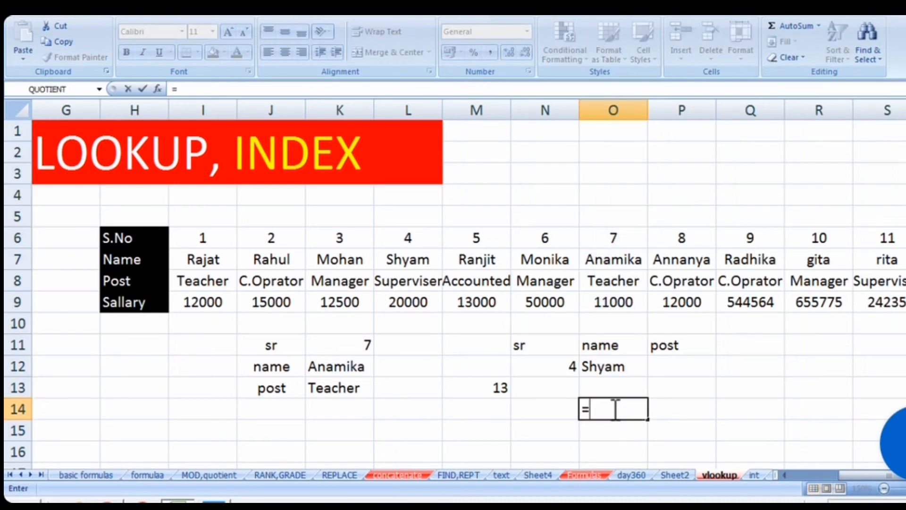
pyautogui.write('col')
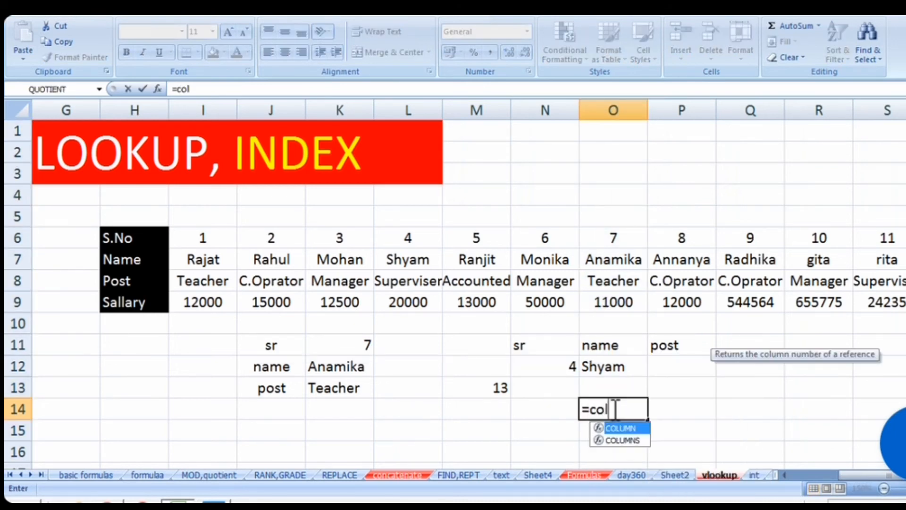
pyautogui.doubleClick(636, 427)
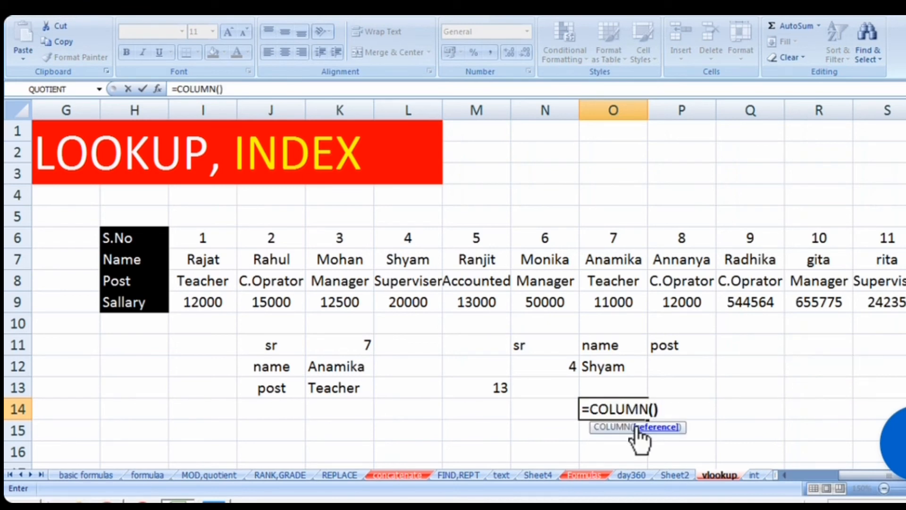
pyautogui.press('Return')
pyautogui.click(633, 410)
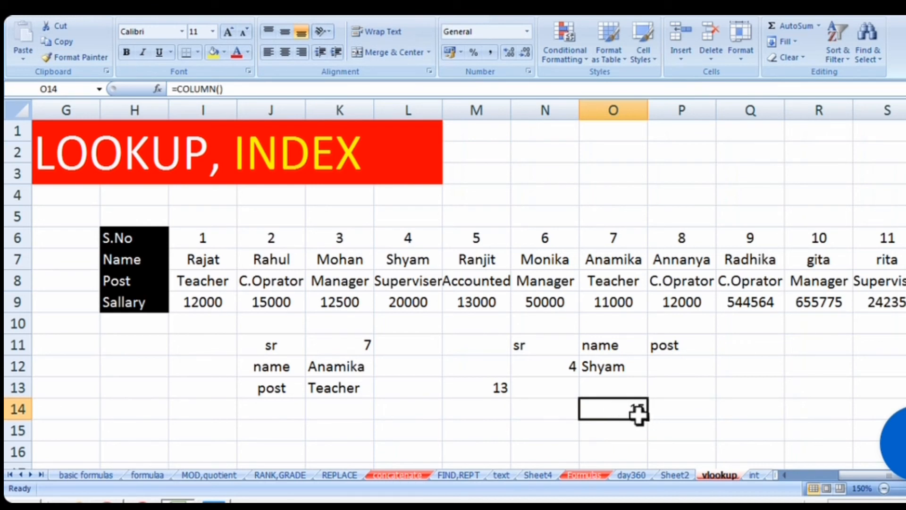
# Replace the row index in the O12 HLOOKUP formula with COLUMN()-13
pyautogui.click(625, 368)
pyautogui.doubleClick(629, 367)
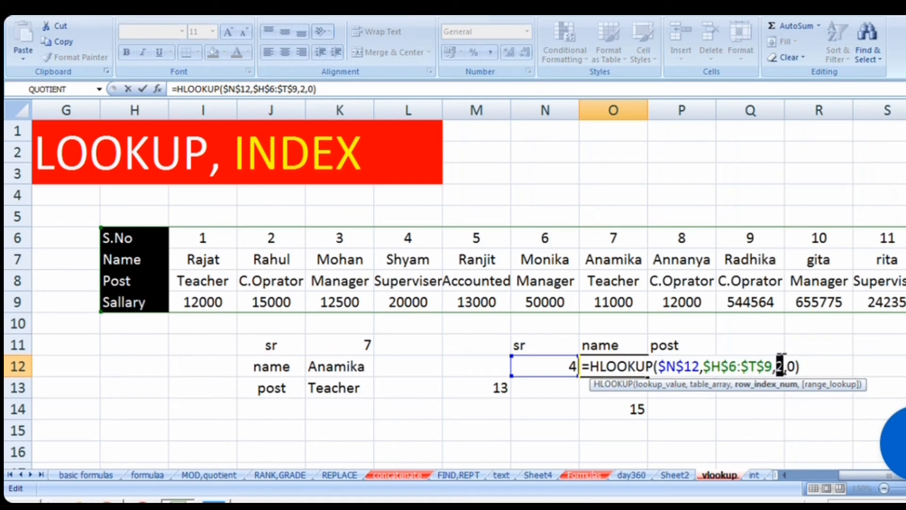
pyautogui.write('col')
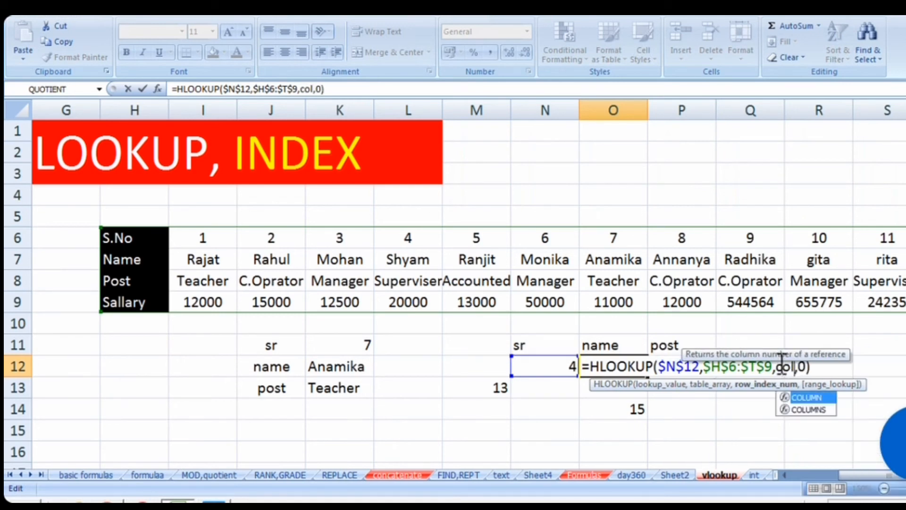
pyautogui.doubleClick(814, 398)
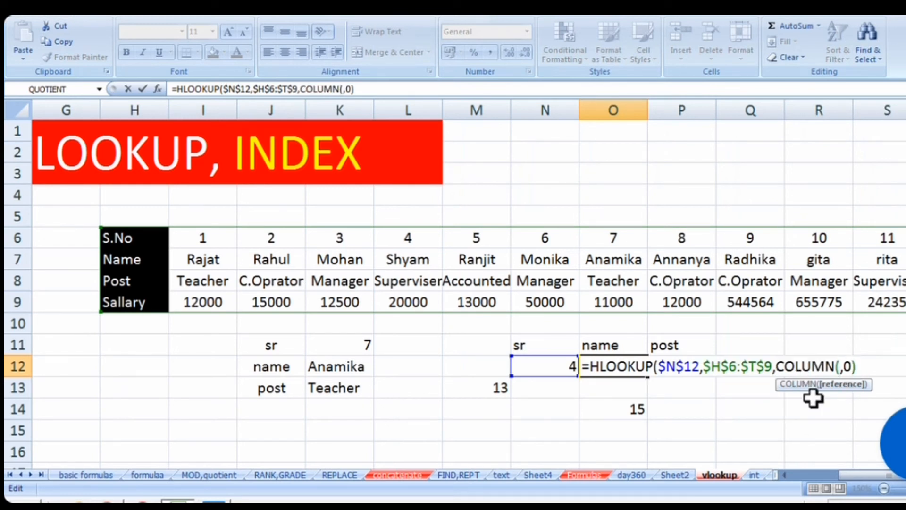
pyautogui.write(')-')
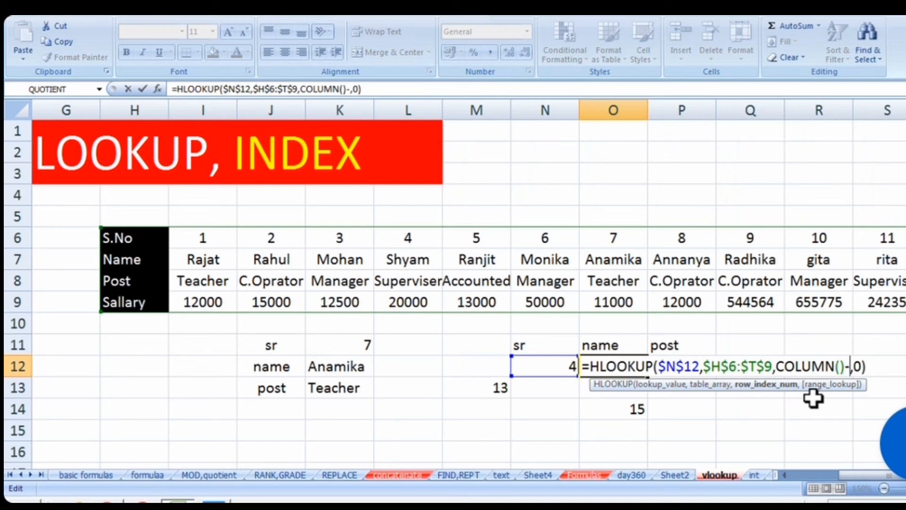
pyautogui.write('1')
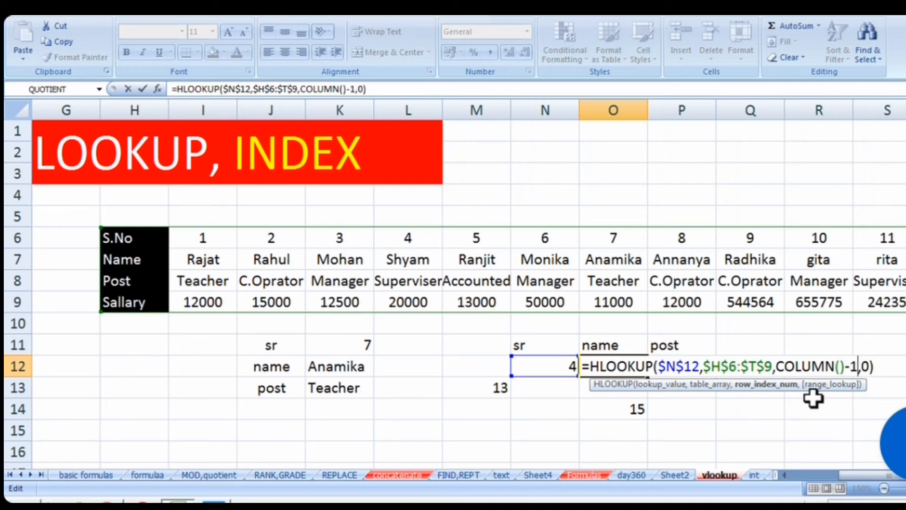
pyautogui.write('3')
pyautogui.press('Return')
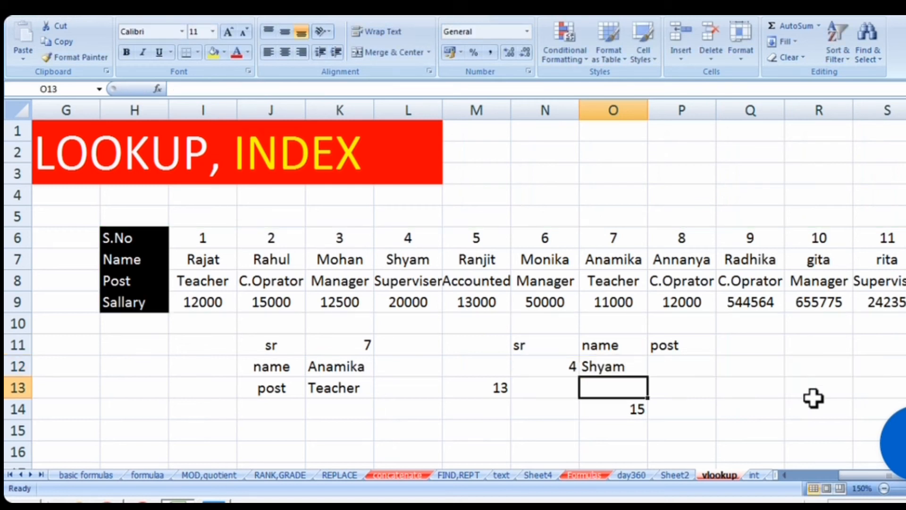
# Fill the O12 formula across into P12 to return the post
pyautogui.click(624, 366)
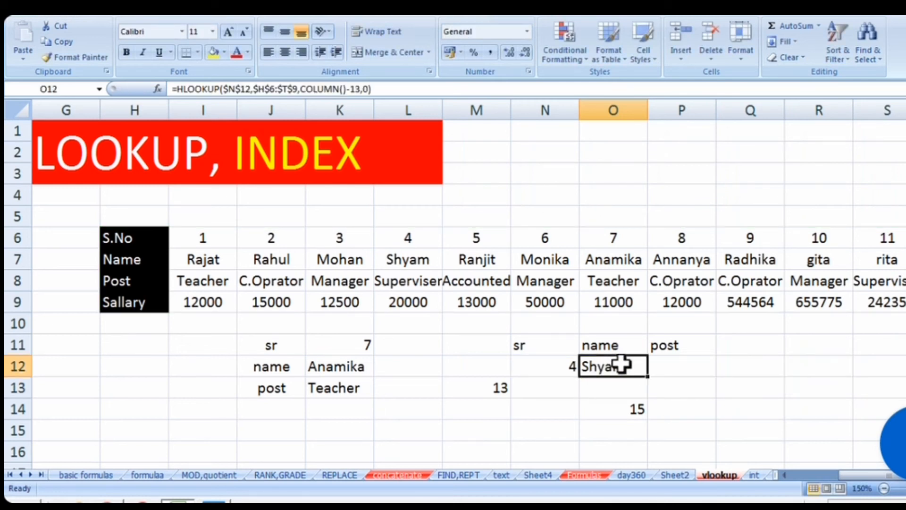
pyautogui.moveTo(649, 378); pyautogui.dragTo(685, 369)
pyautogui.click(681, 370)
# Center the serial number cell N12 and set its lookup value to 2
pyautogui.click(542, 366)
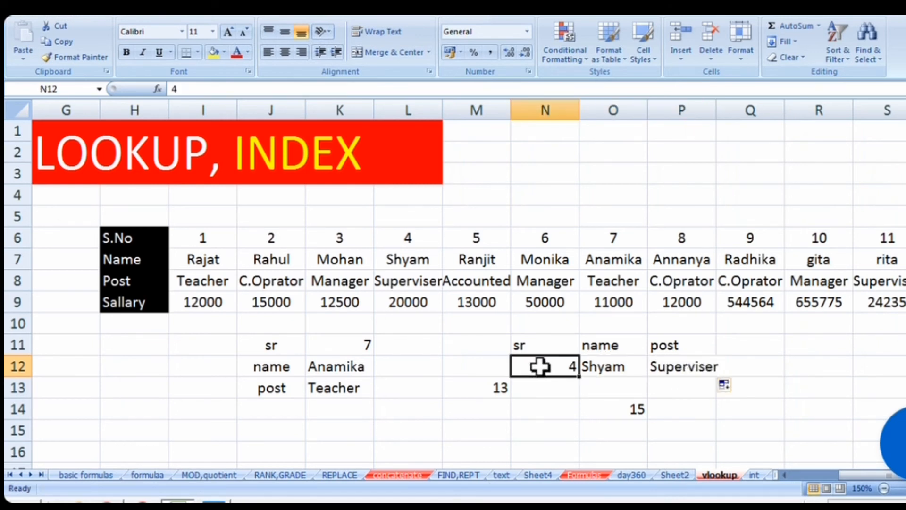
pyautogui.click(285, 52)
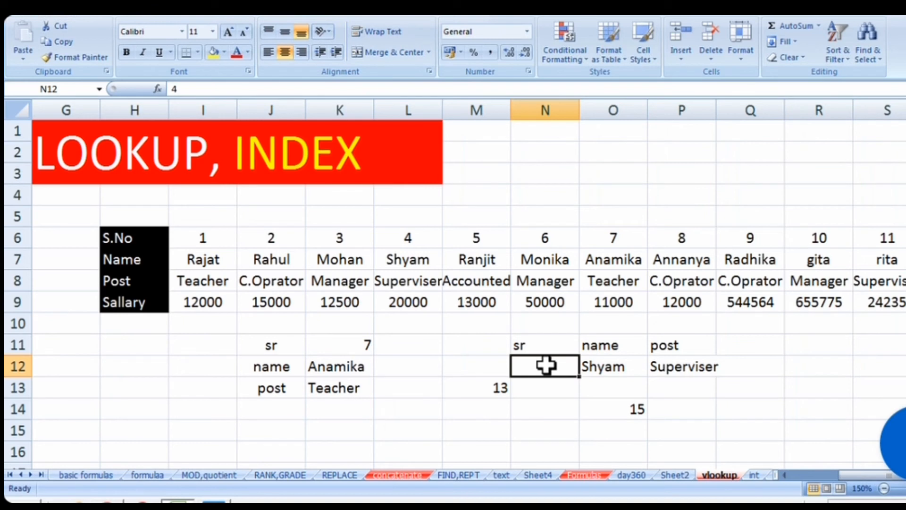
pyautogui.write('2')
pyautogui.click(590, 422)
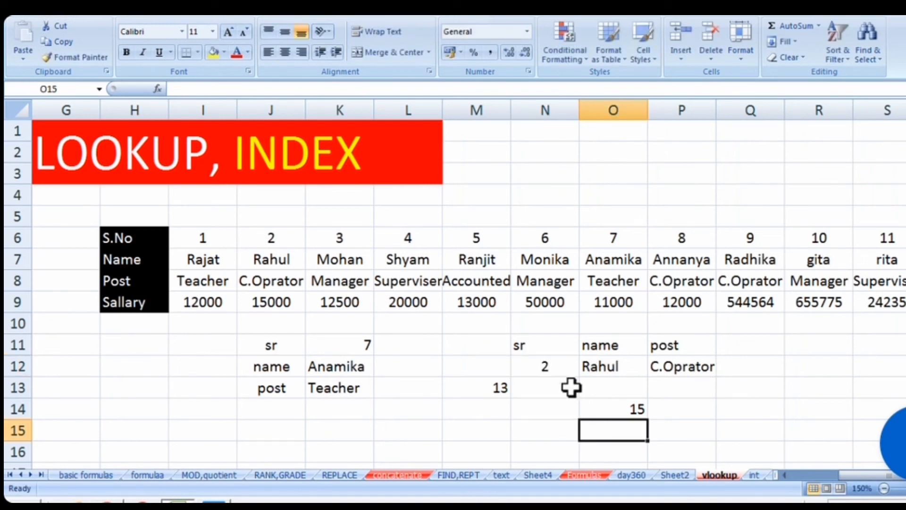
# Review the horizontal lookup block in N11:P12 and the vertical one beside the original data table
pyautogui.click(553, 366)
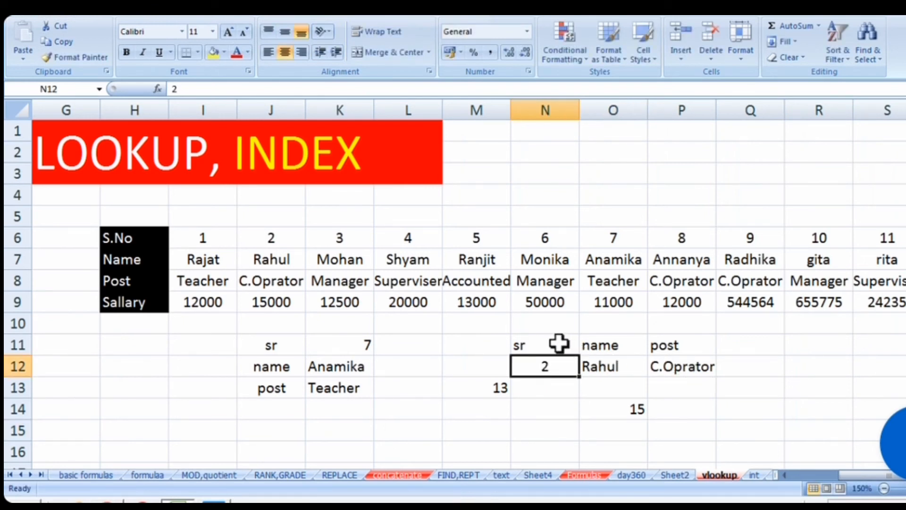
pyautogui.moveTo(558, 345); pyautogui.dragTo(673, 366)
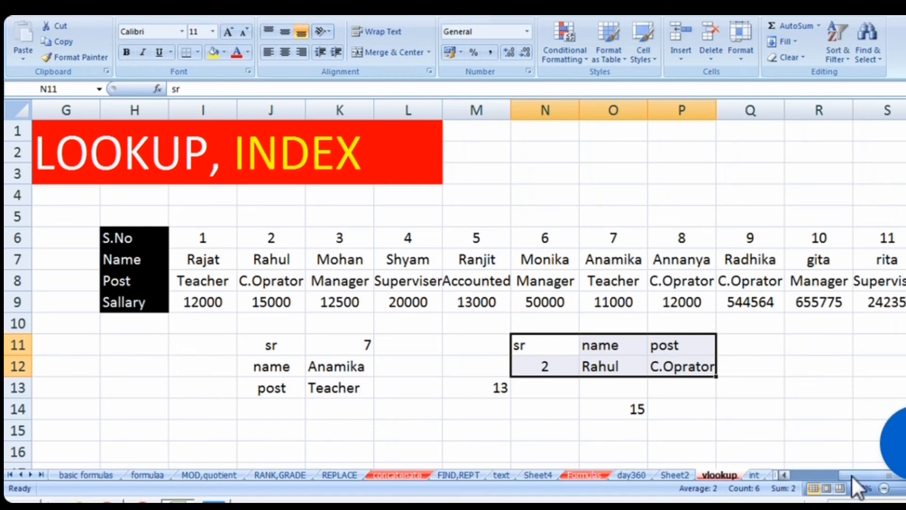
pyautogui.moveTo(851, 475); pyautogui.dragTo(803, 475)
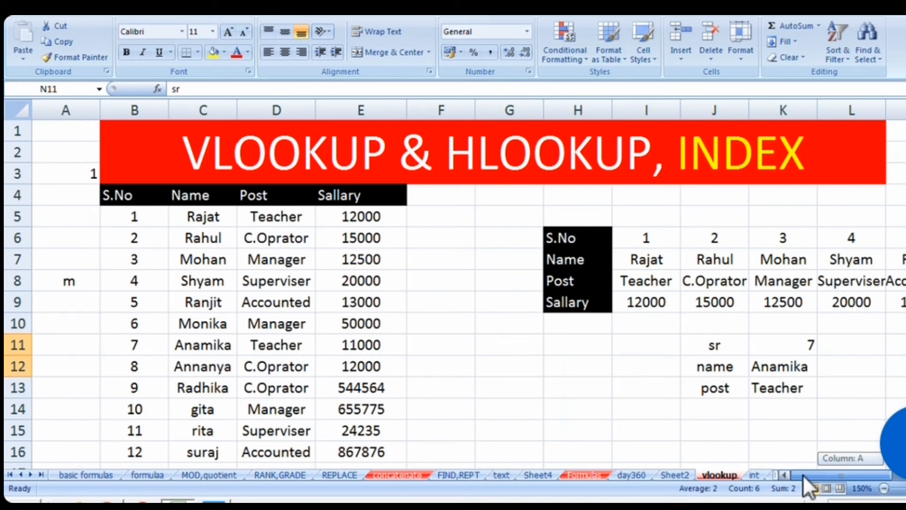
pyautogui.click(520, 367)
pyautogui.click(505, 344)
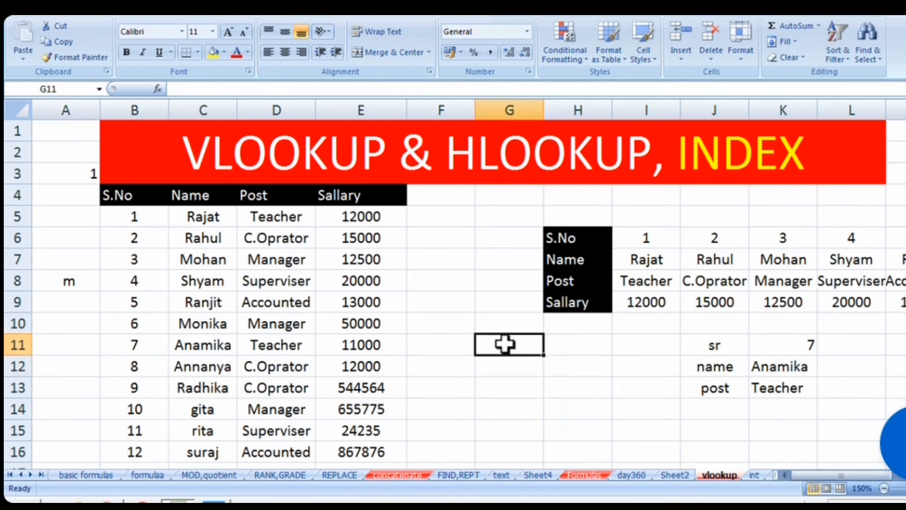
pyautogui.moveTo(777, 345); pyautogui.dragTo(775, 380)
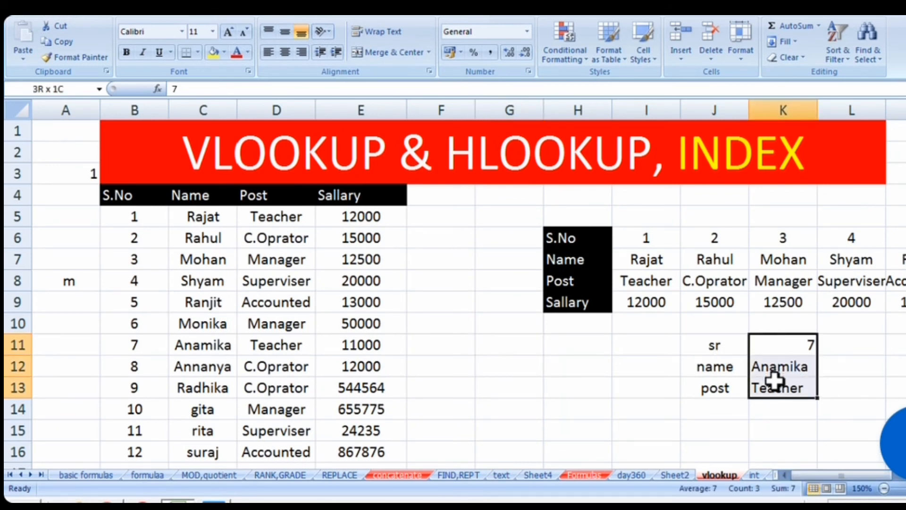
pyautogui.click(718, 380)
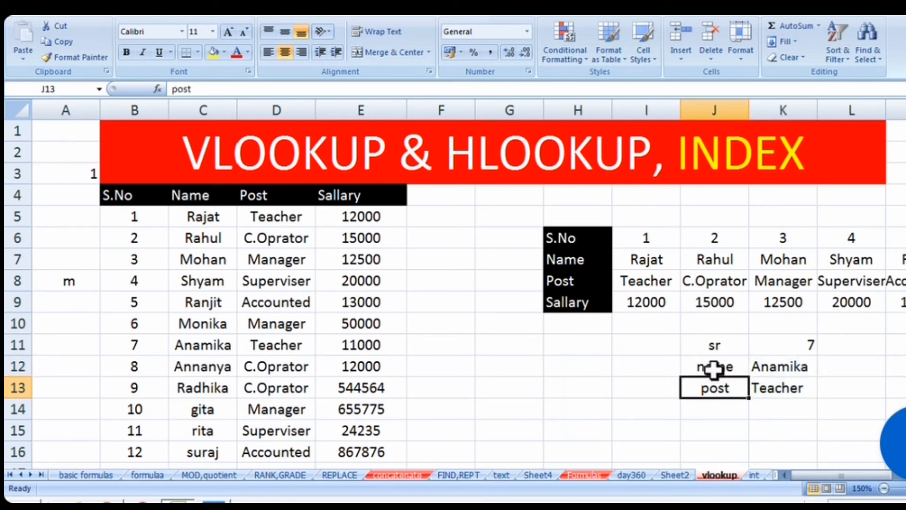
pyautogui.doubleClick(500, 366)
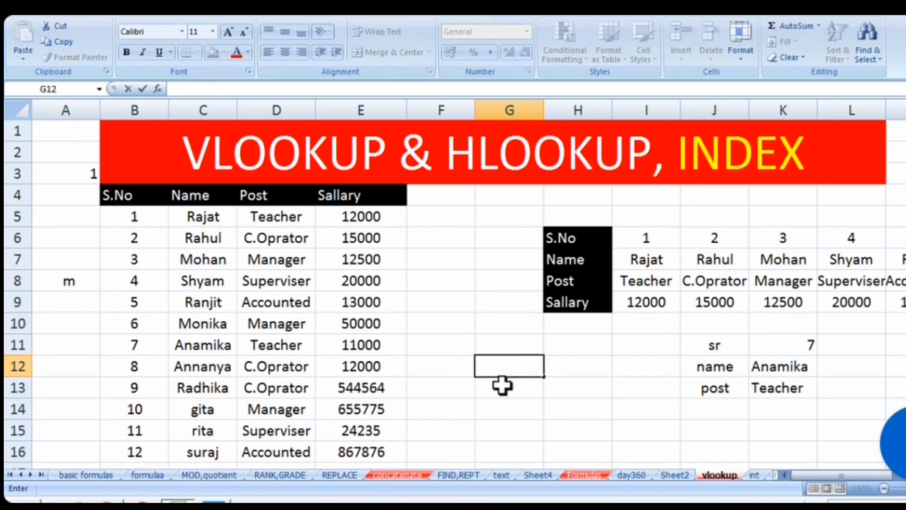
pyautogui.click(502, 385)
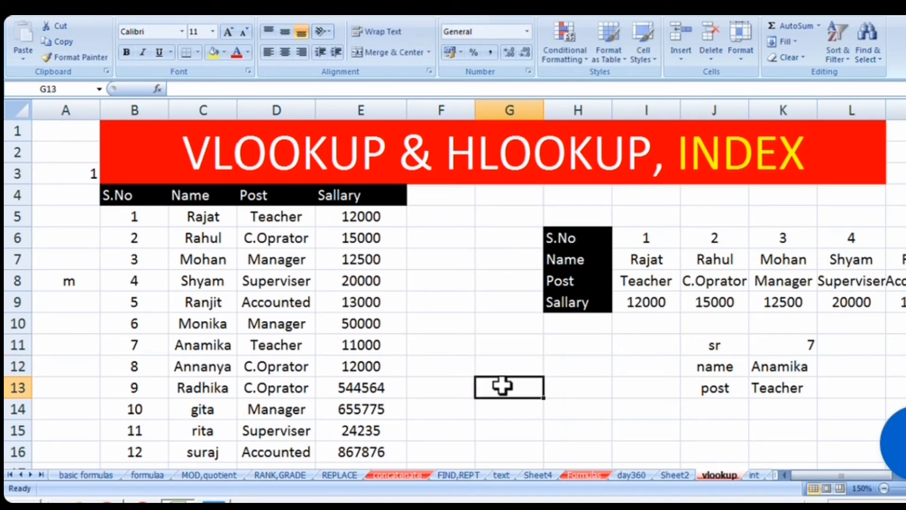
# Enter an INDEX formula in G13 that returns row 5, column 4 of the table B4:E16
pyautogui.write('=in')
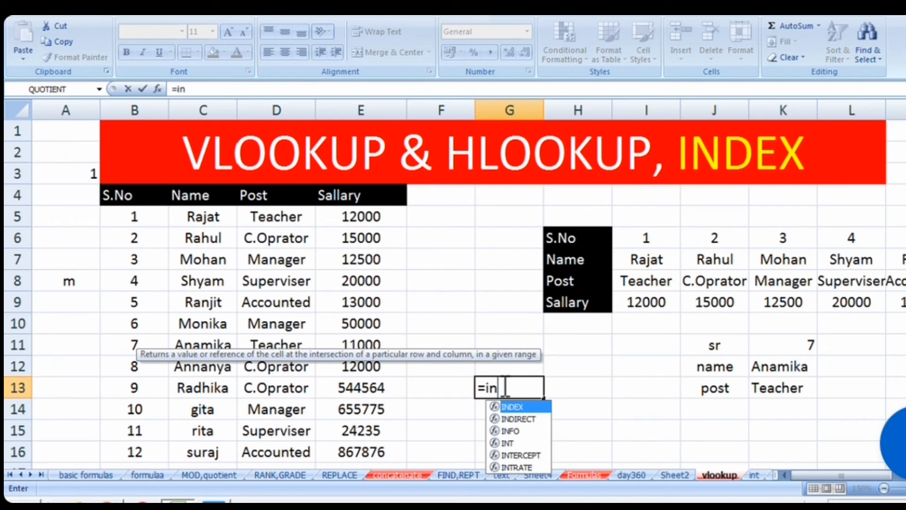
pyautogui.doubleClick(519, 408)
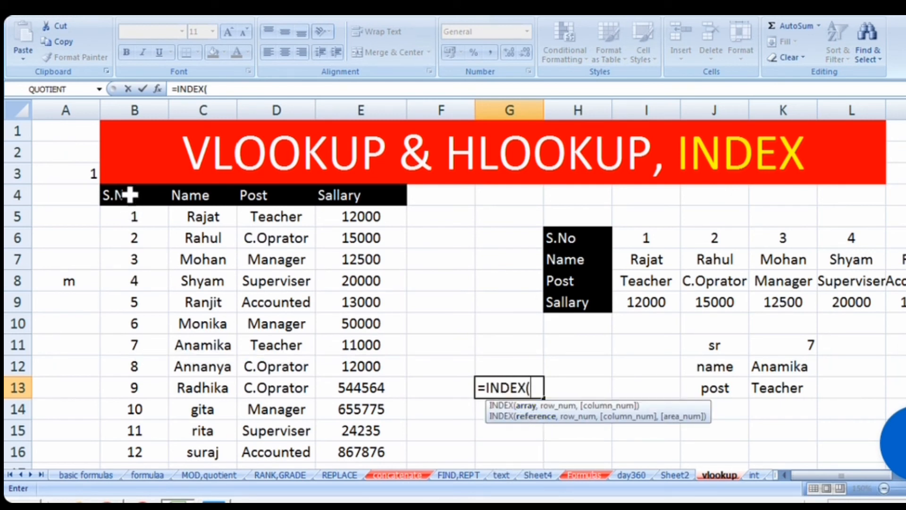
pyautogui.moveTo(128, 195); pyautogui.dragTo(346, 442)
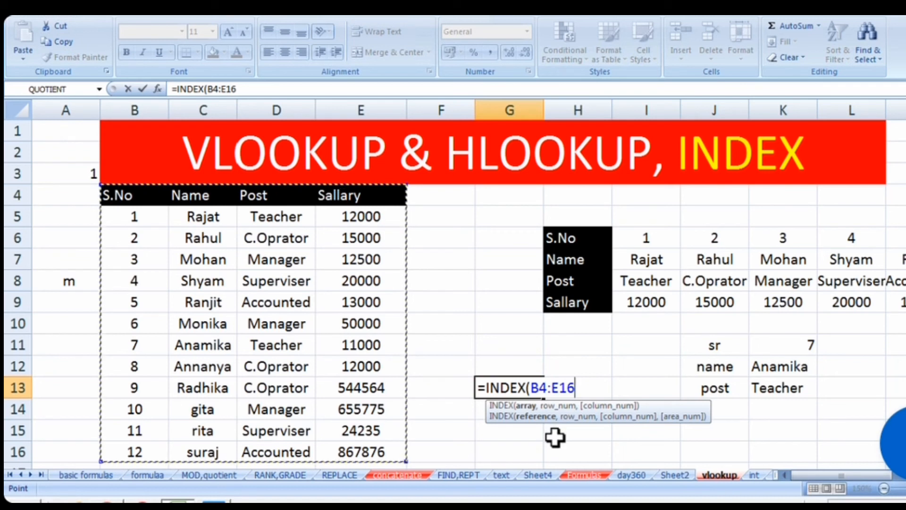
pyautogui.write(',5')
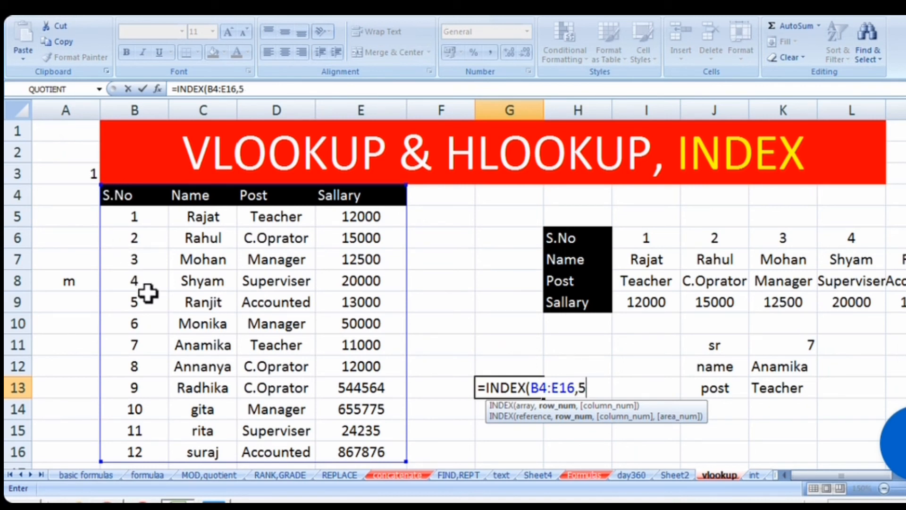
pyautogui.write(',4')
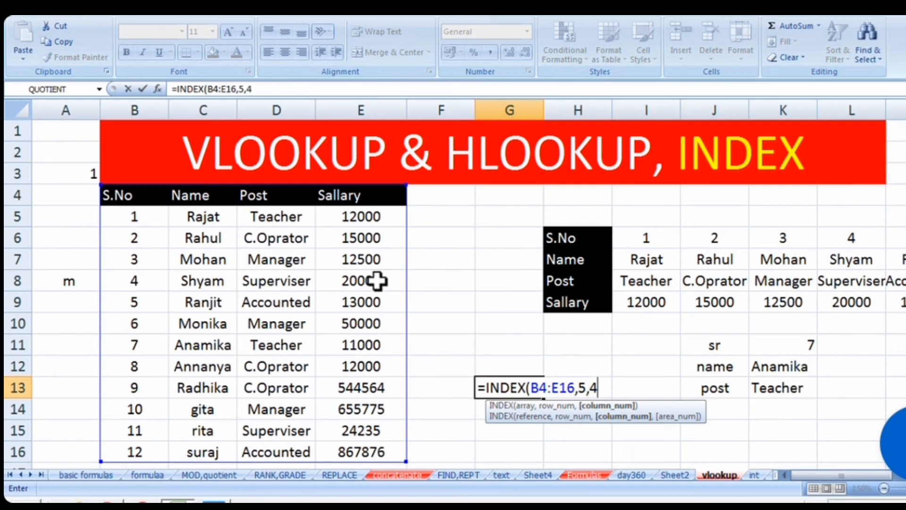
pyautogui.press('Return')
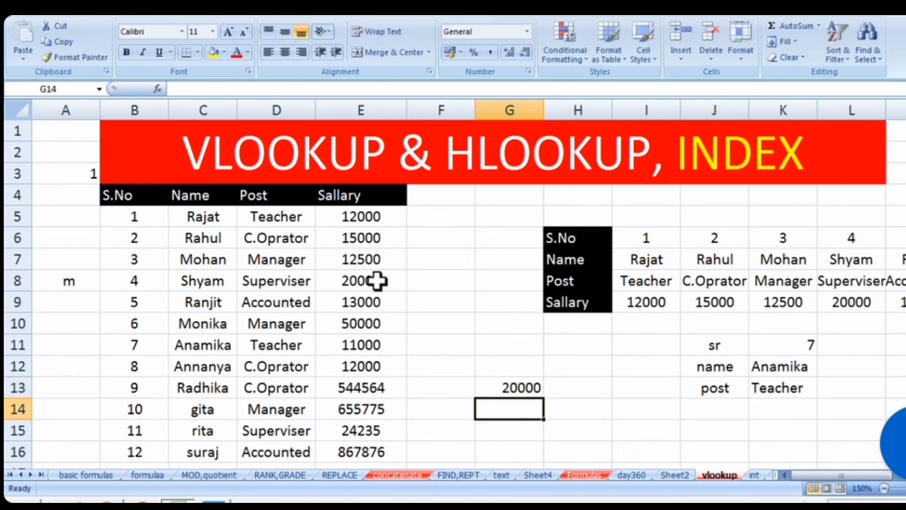
# Examine the INDEX formula's array, row and column arguments in G13 against the data table
pyautogui.click(521, 389)
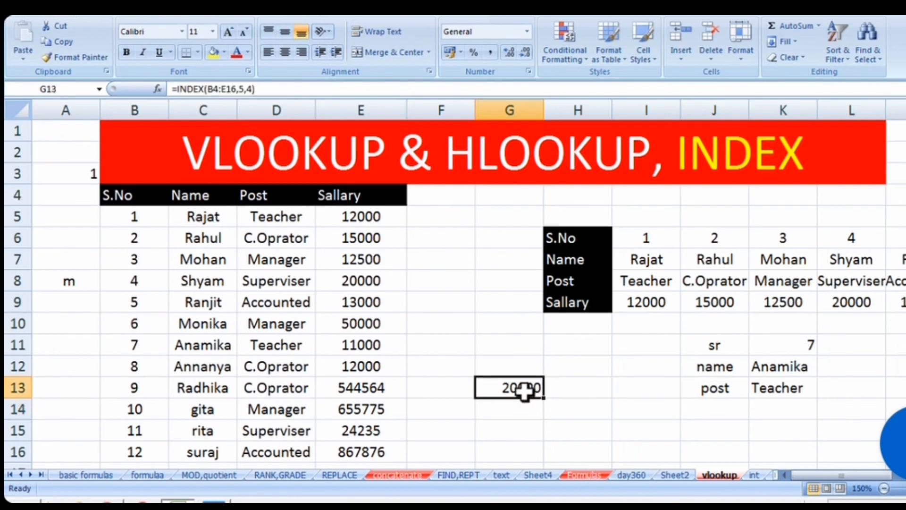
pyautogui.doubleClick(515, 386)
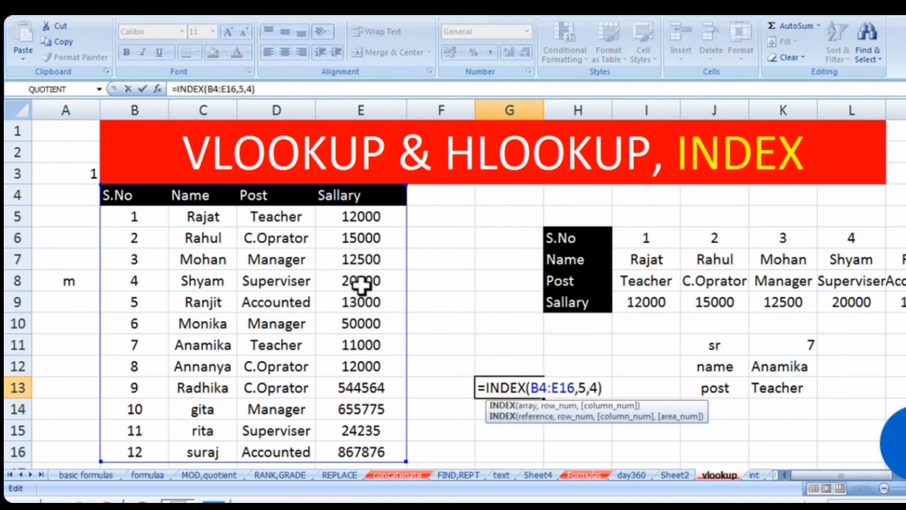
pyautogui.press('Return')
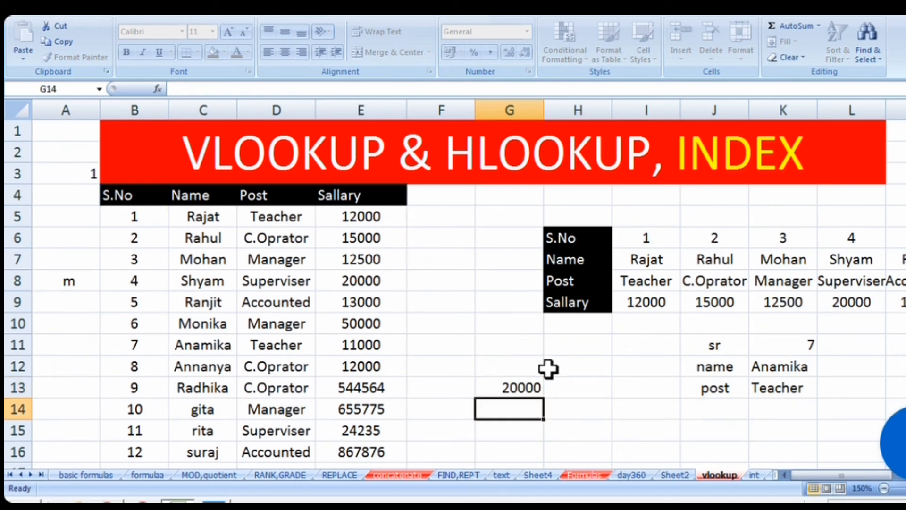
pyautogui.click(524, 386)
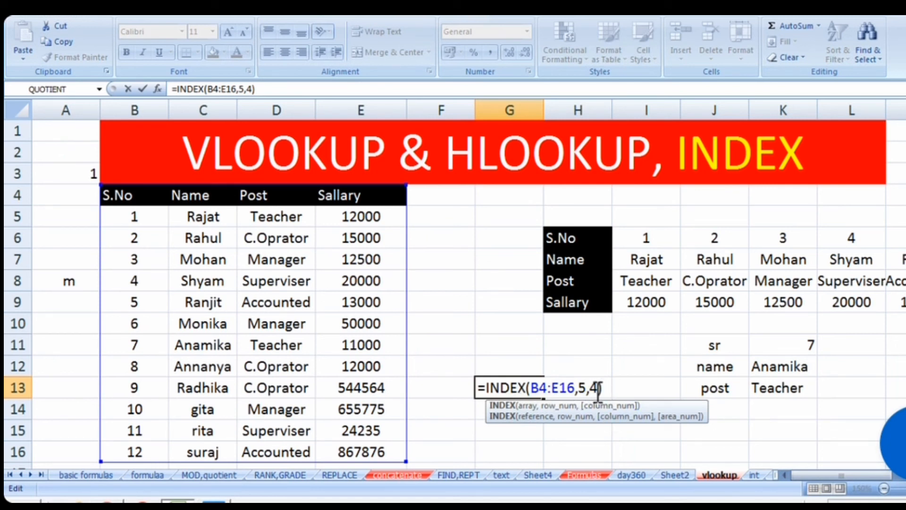
pyautogui.press('Return')
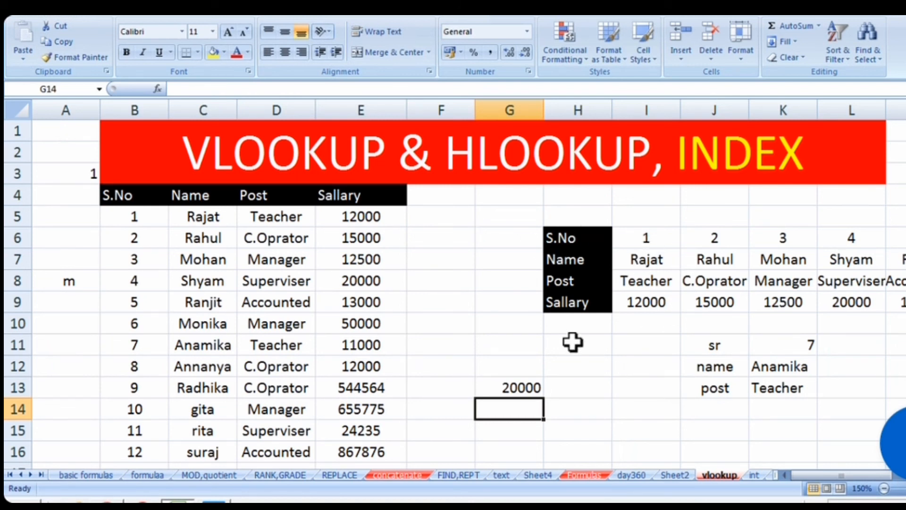
pyautogui.click(529, 385)
pyautogui.doubleClick(522, 387)
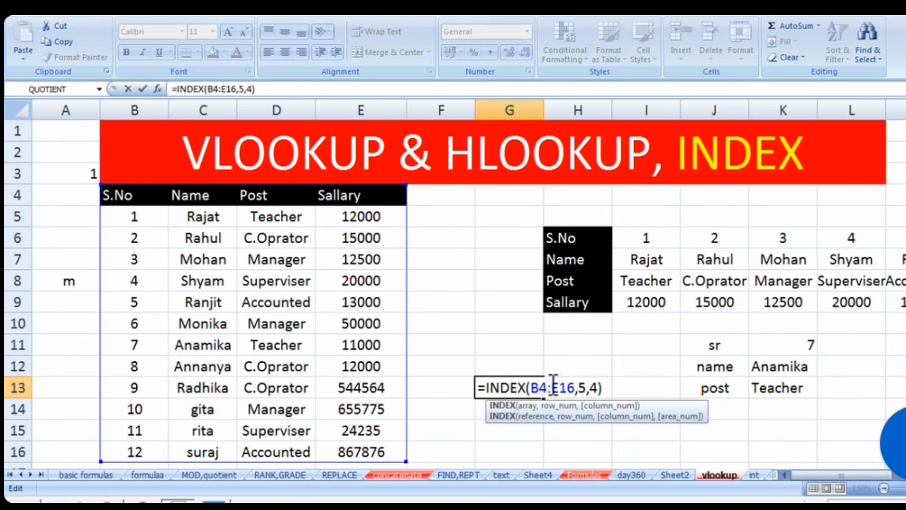
pyautogui.press('Return')
# Enter =INDEX(B4:E16,11,3) in G12 to return a post from the data table
pyautogui.click(492, 358)
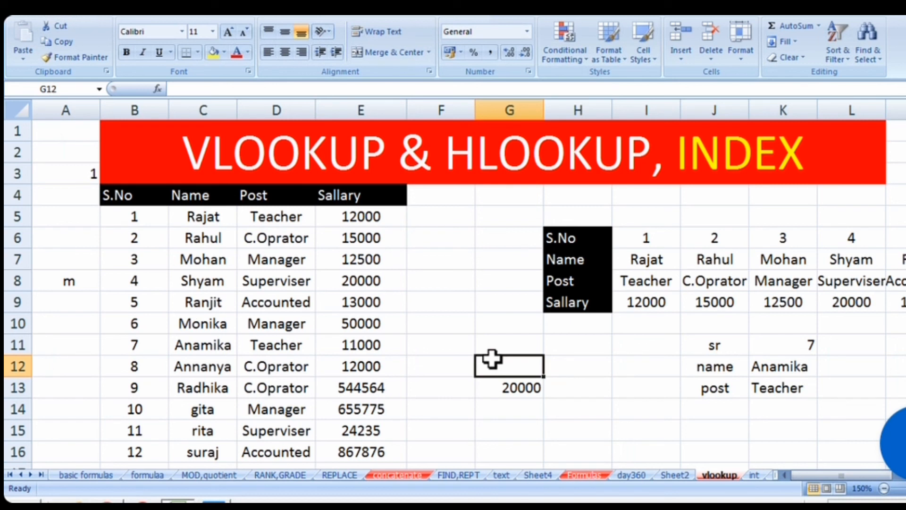
pyautogui.write('=')
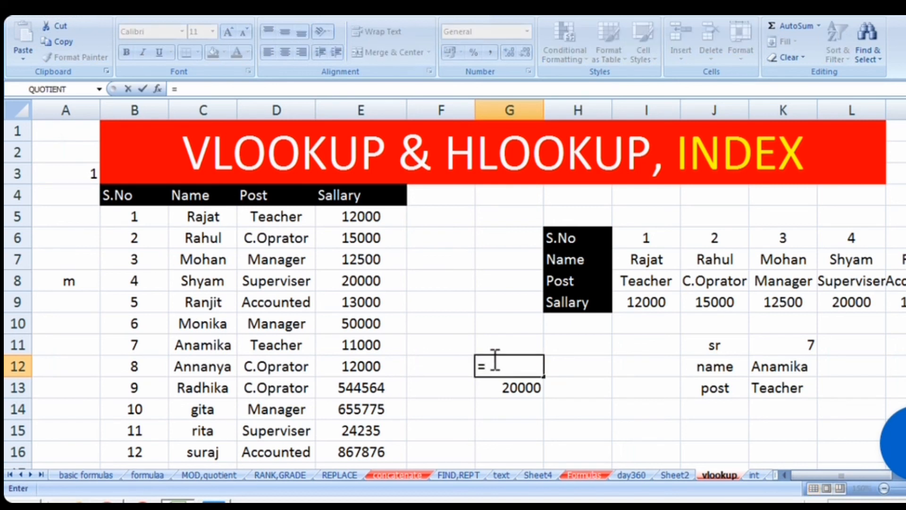
pyautogui.write('inde')
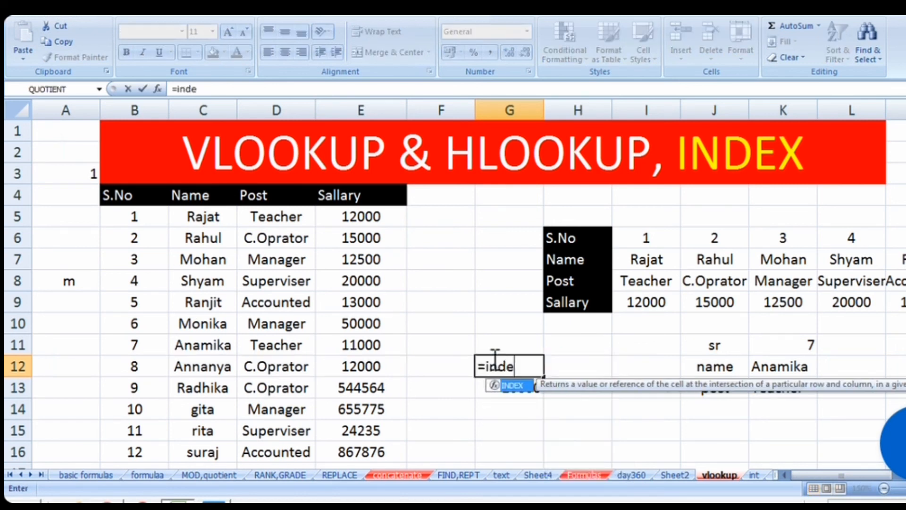
pyautogui.write('x(')
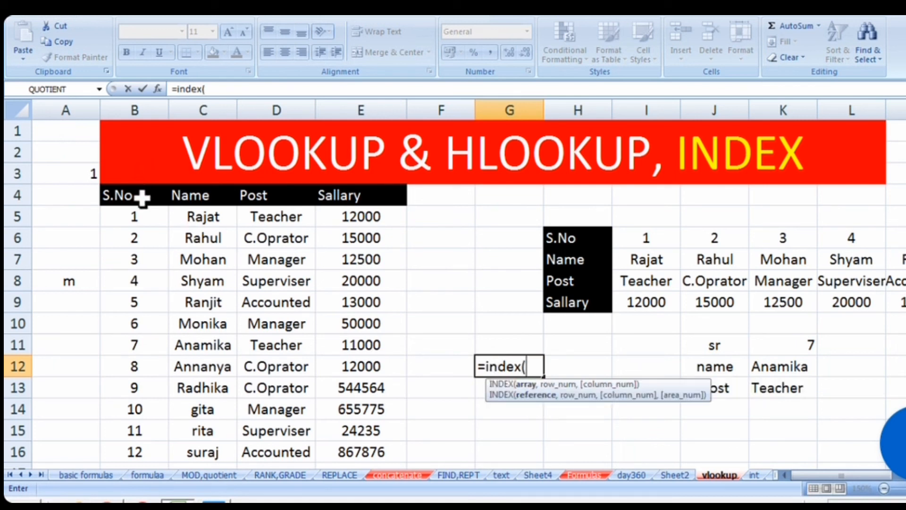
pyautogui.moveTo(143, 194); pyautogui.dragTo(350, 433)
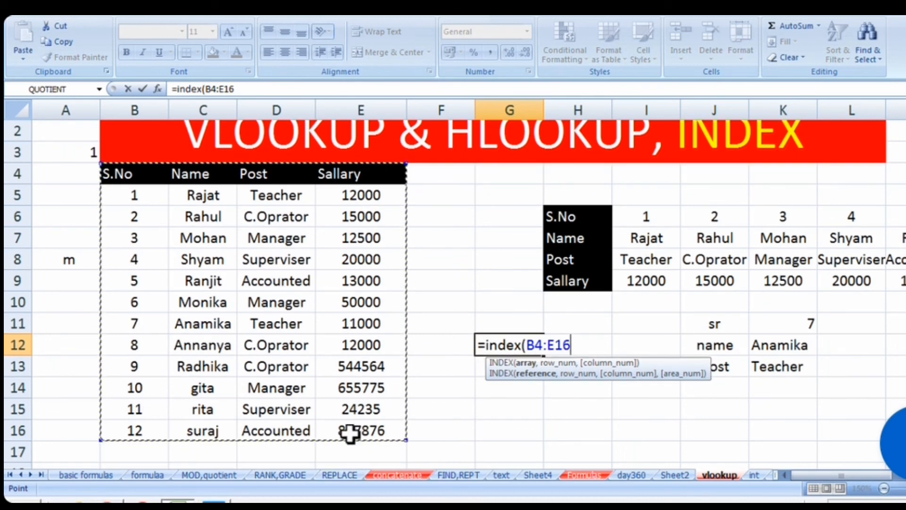
pyautogui.write(',')
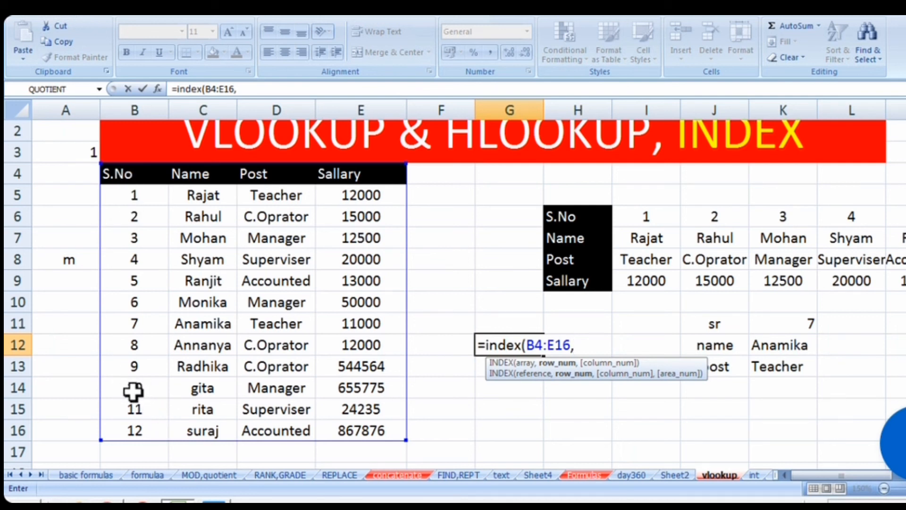
pyautogui.write('11')
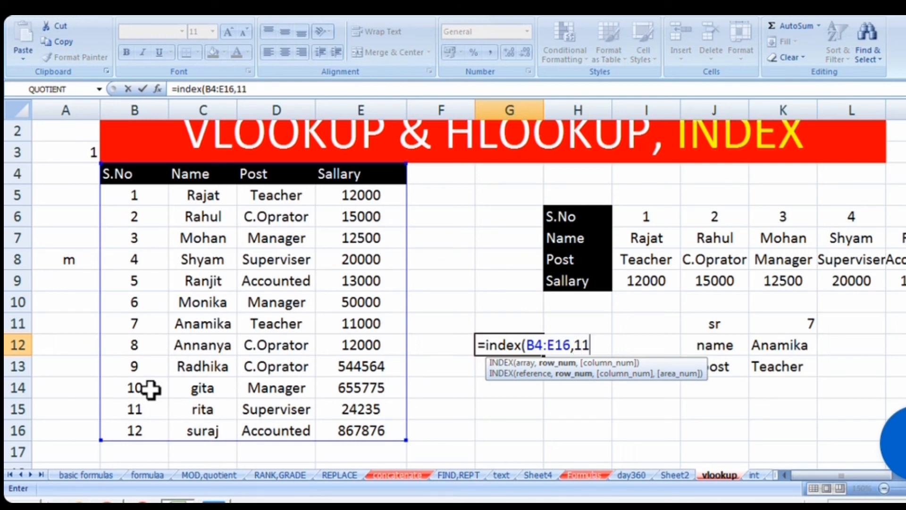
pyautogui.write(',')
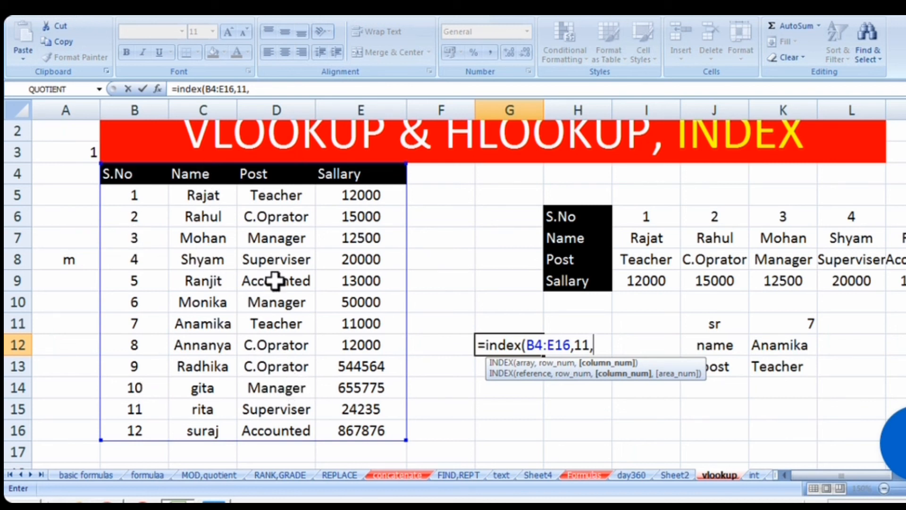
pyautogui.write('3,')
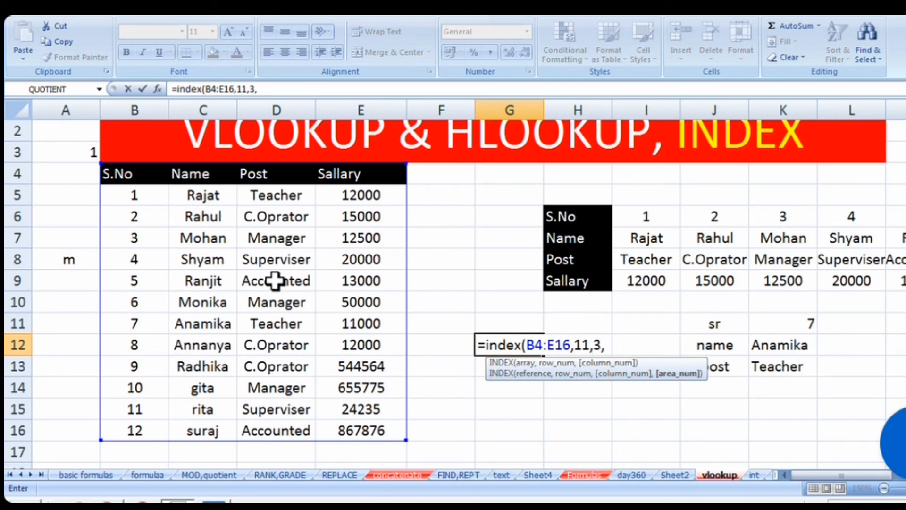
pyautogui.press('BackSpace')
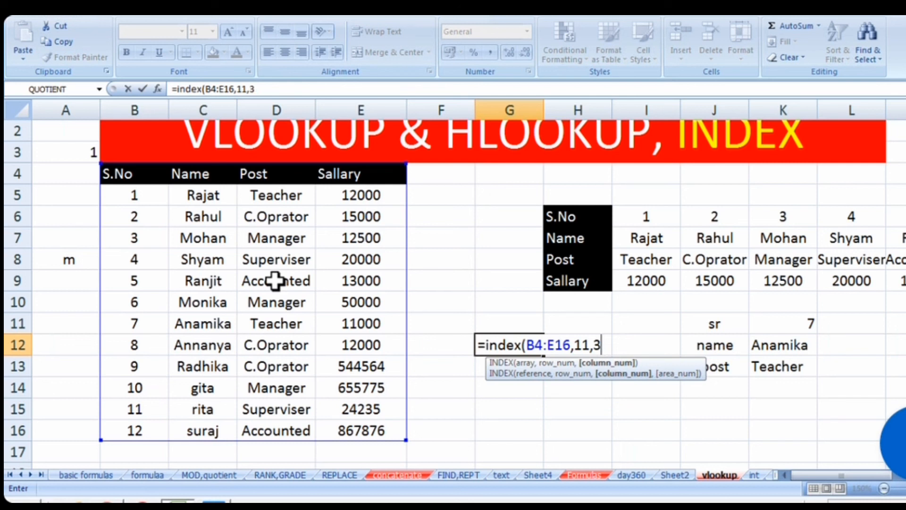
pyautogui.write(')')
pyautogui.press('Return')
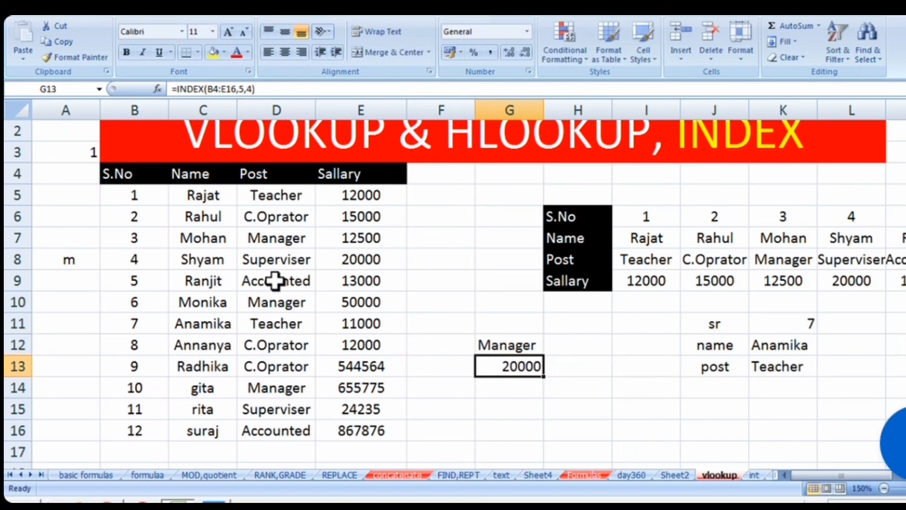
# Compare the INDEX results in G12:G13 with the HLOOKUP block in K11:K13
pyautogui.click(515, 348)
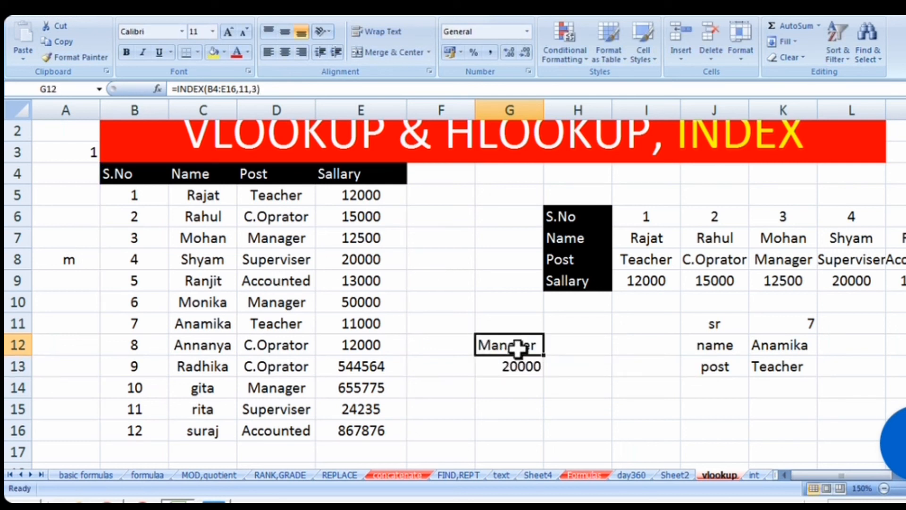
pyautogui.click(554, 378)
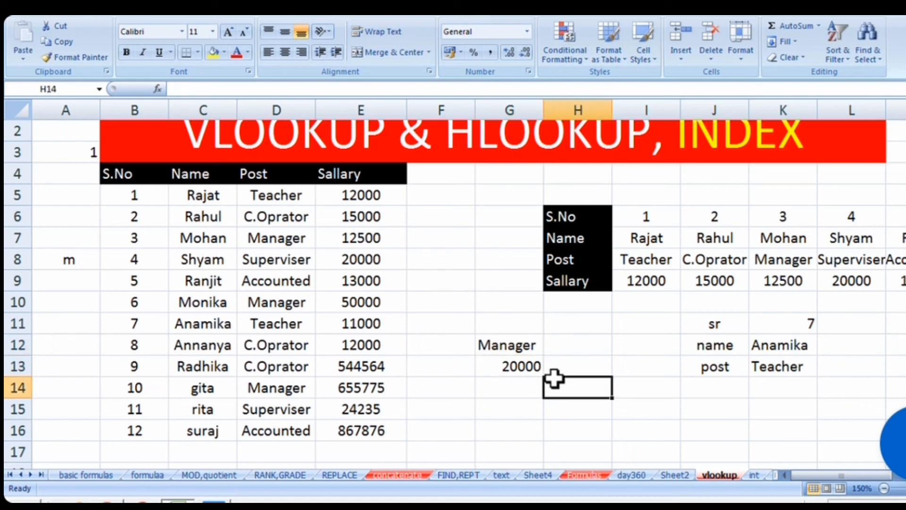
pyautogui.click(521, 346)
pyautogui.click(531, 367)
pyautogui.click(614, 369)
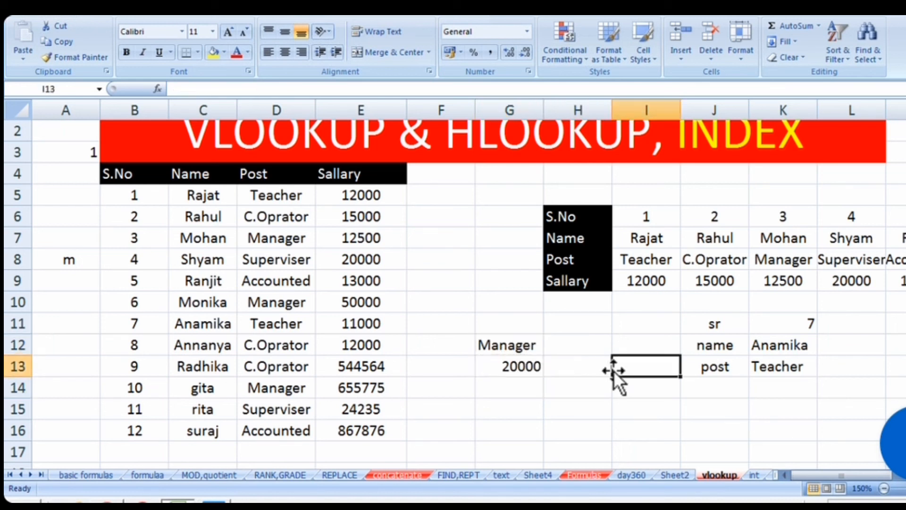
pyautogui.moveTo(799, 329); pyautogui.dragTo(793, 365)
pyautogui.click(794, 365)
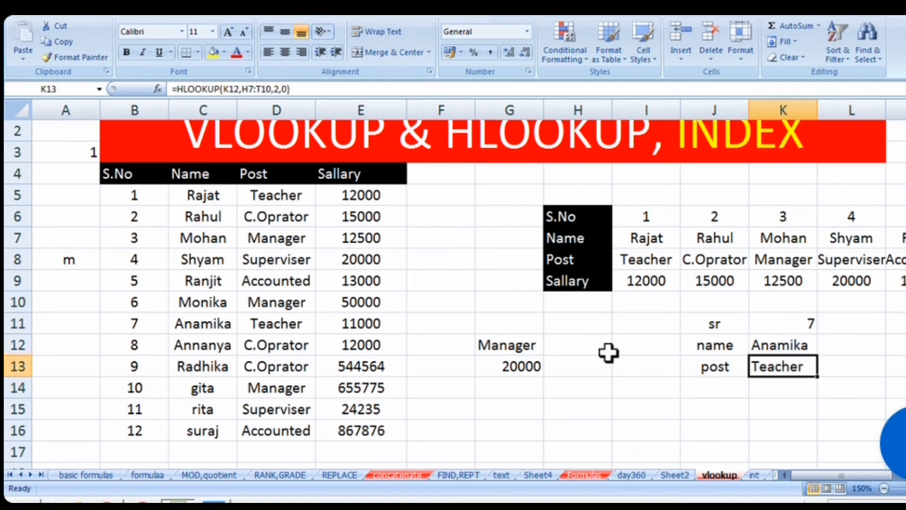
pyautogui.moveTo(526, 348); pyautogui.dragTo(531, 373)
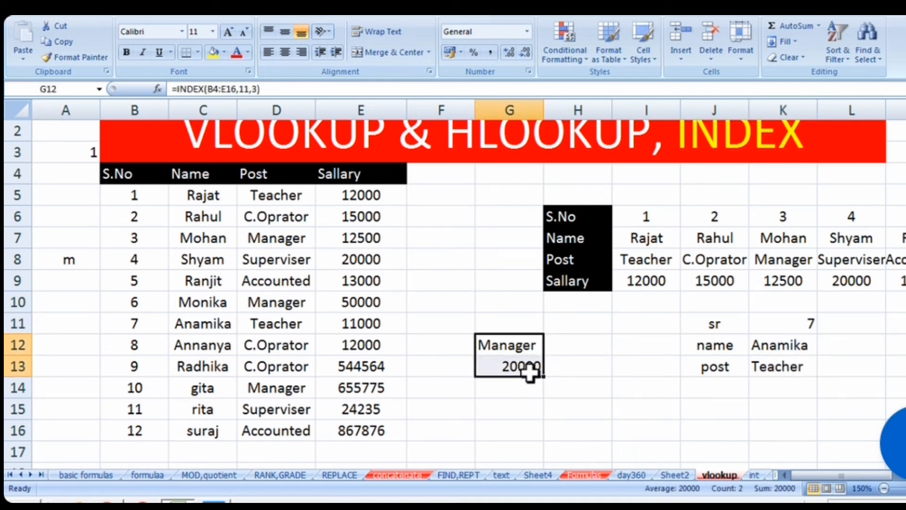
pyautogui.click(581, 380)
# Center the serial number in K11 of the vertical HLOOKUP block
pyautogui.click(801, 329)
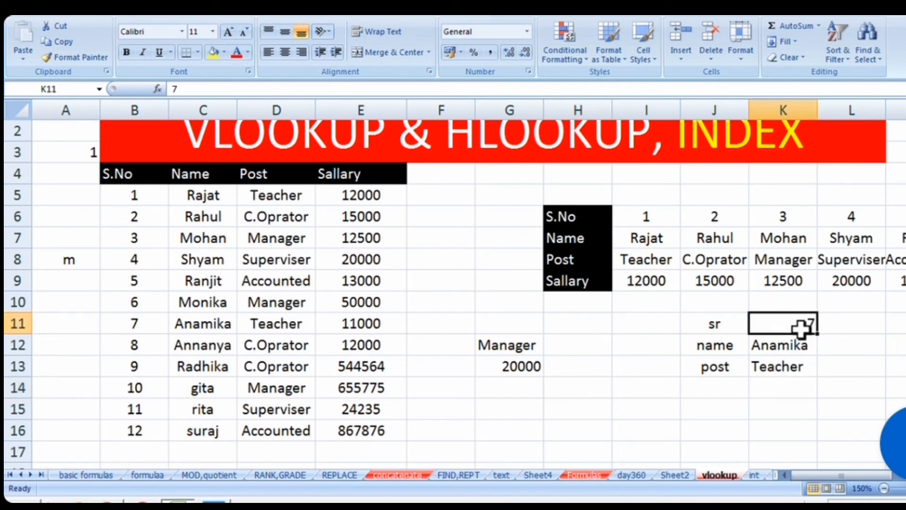
pyautogui.click(286, 52)
pyautogui.click(487, 396)
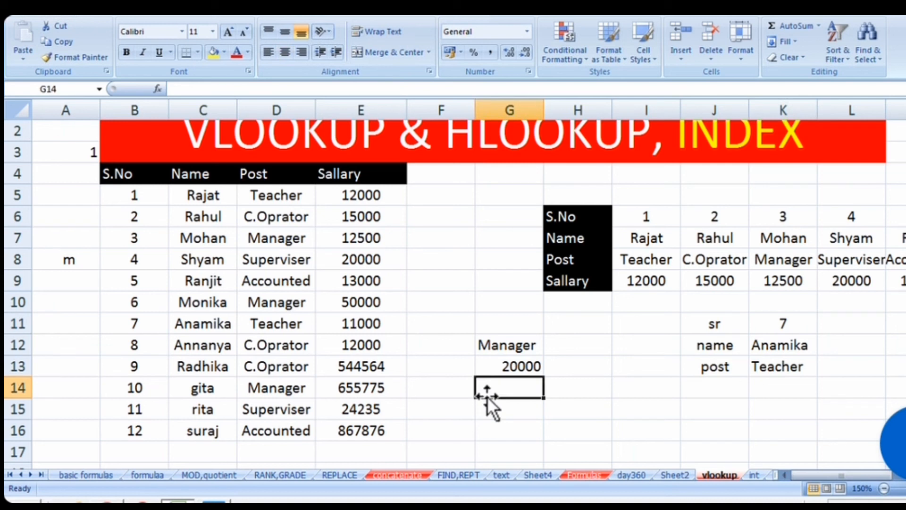
# Review the INDEX results in G12 and G13 and inspect the arguments of the G12 formula
pyautogui.click(524, 350)
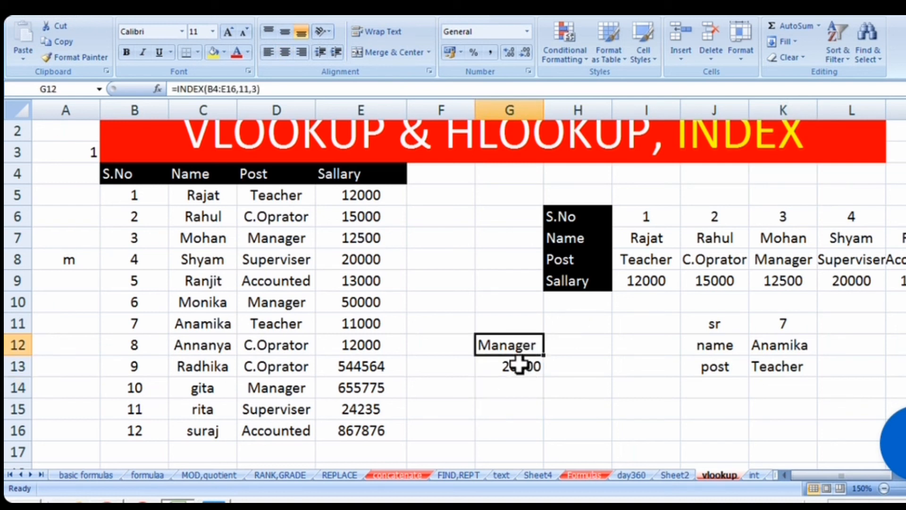
pyautogui.click(519, 364)
pyautogui.doubleClick(516, 348)
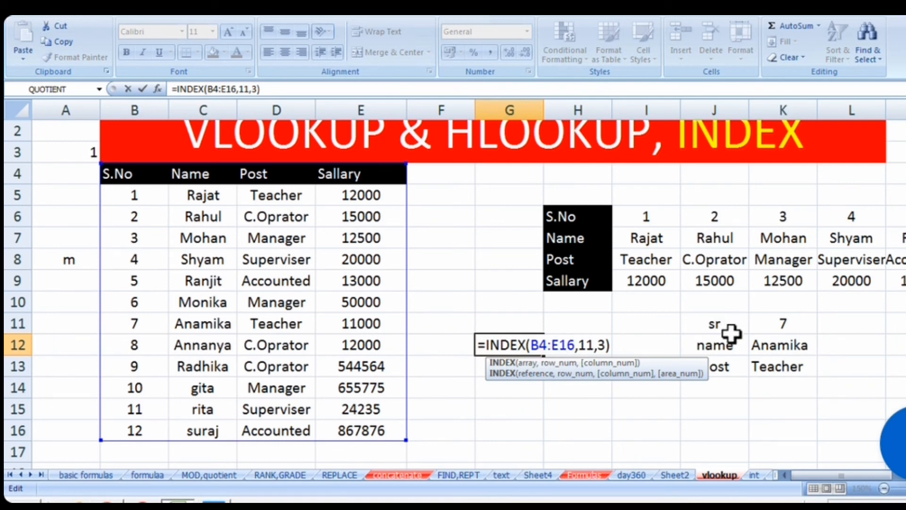
pyautogui.press('Return')
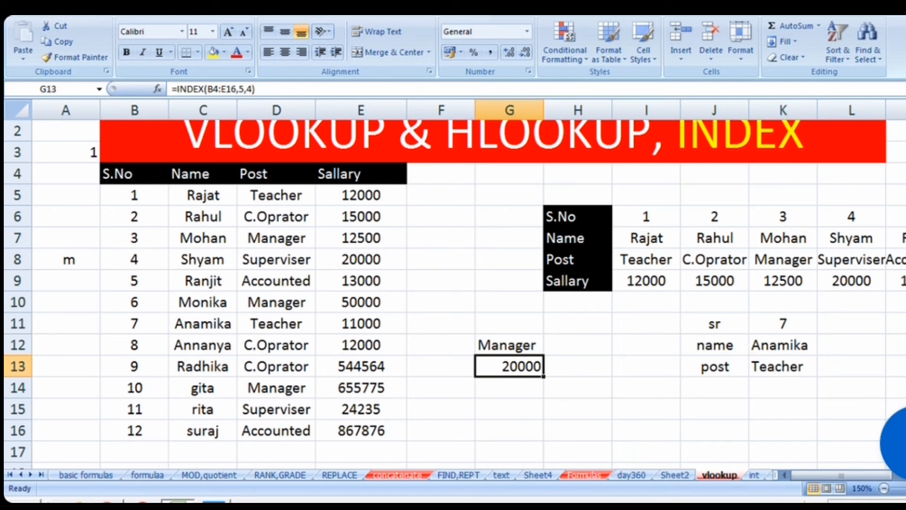
pyautogui.scroll(1, 455, 289)
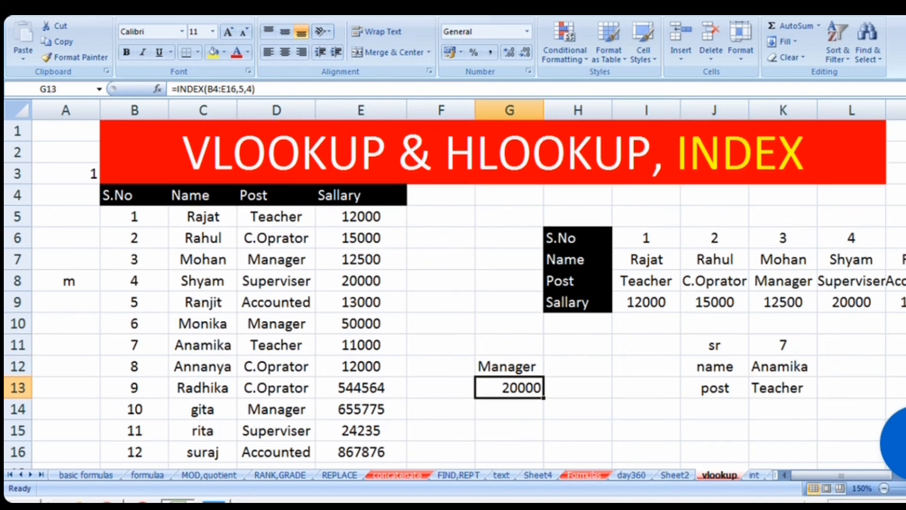